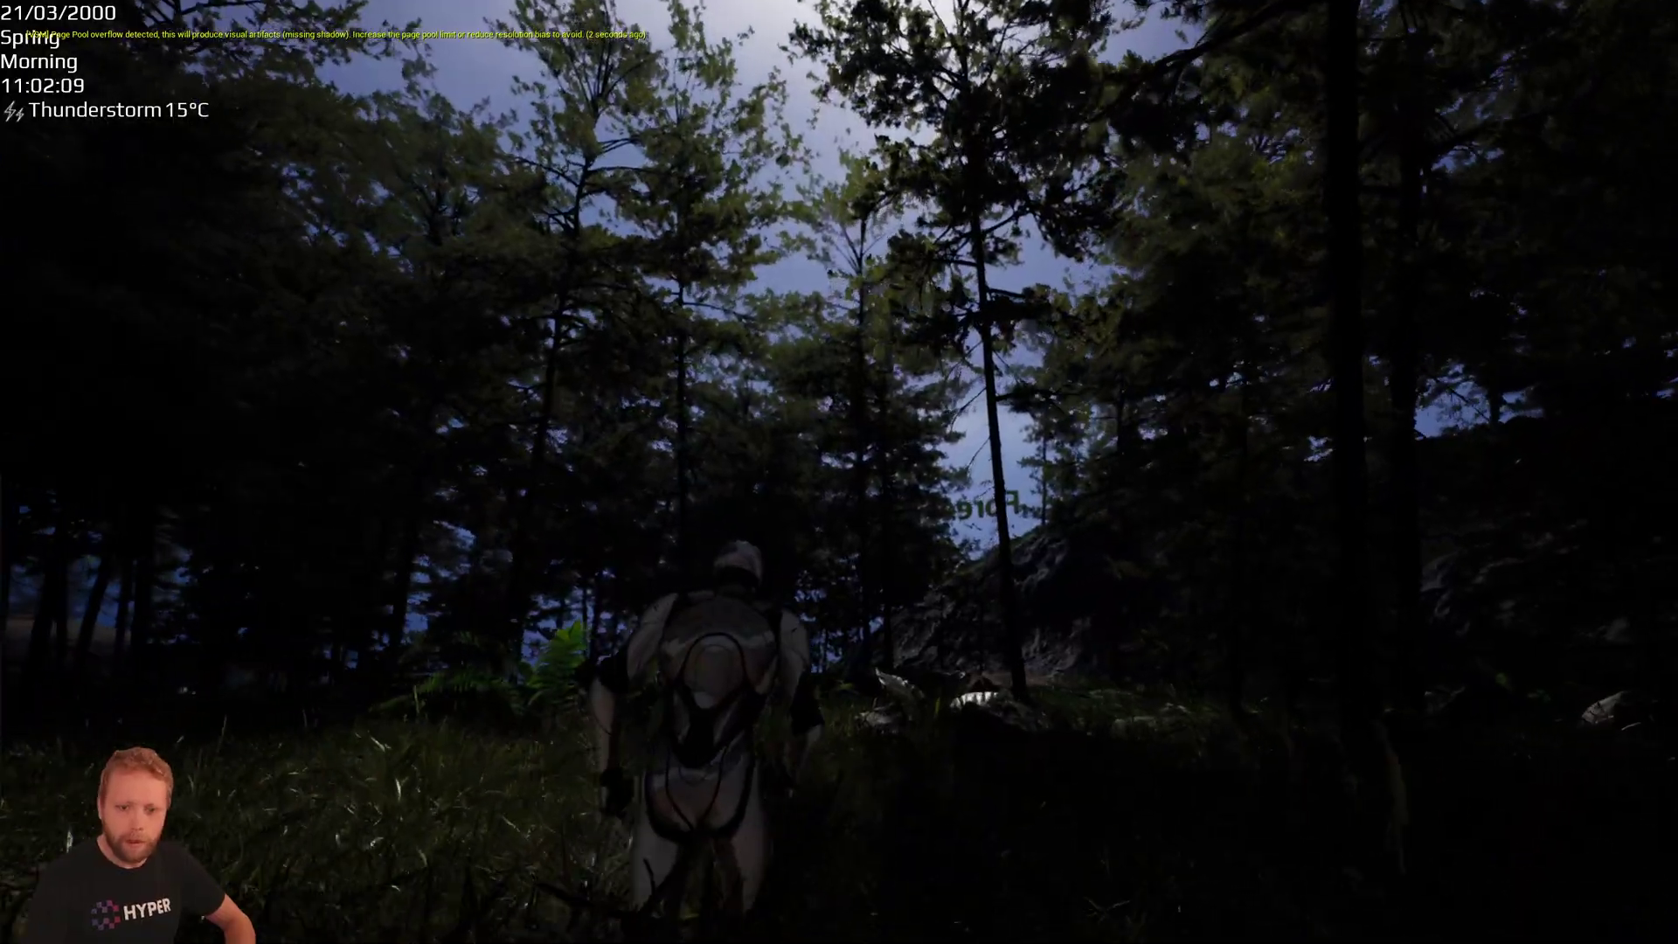
# - Walk the character forward through the forest, past the cabin, up to the campfire
pyautogui.press('w')
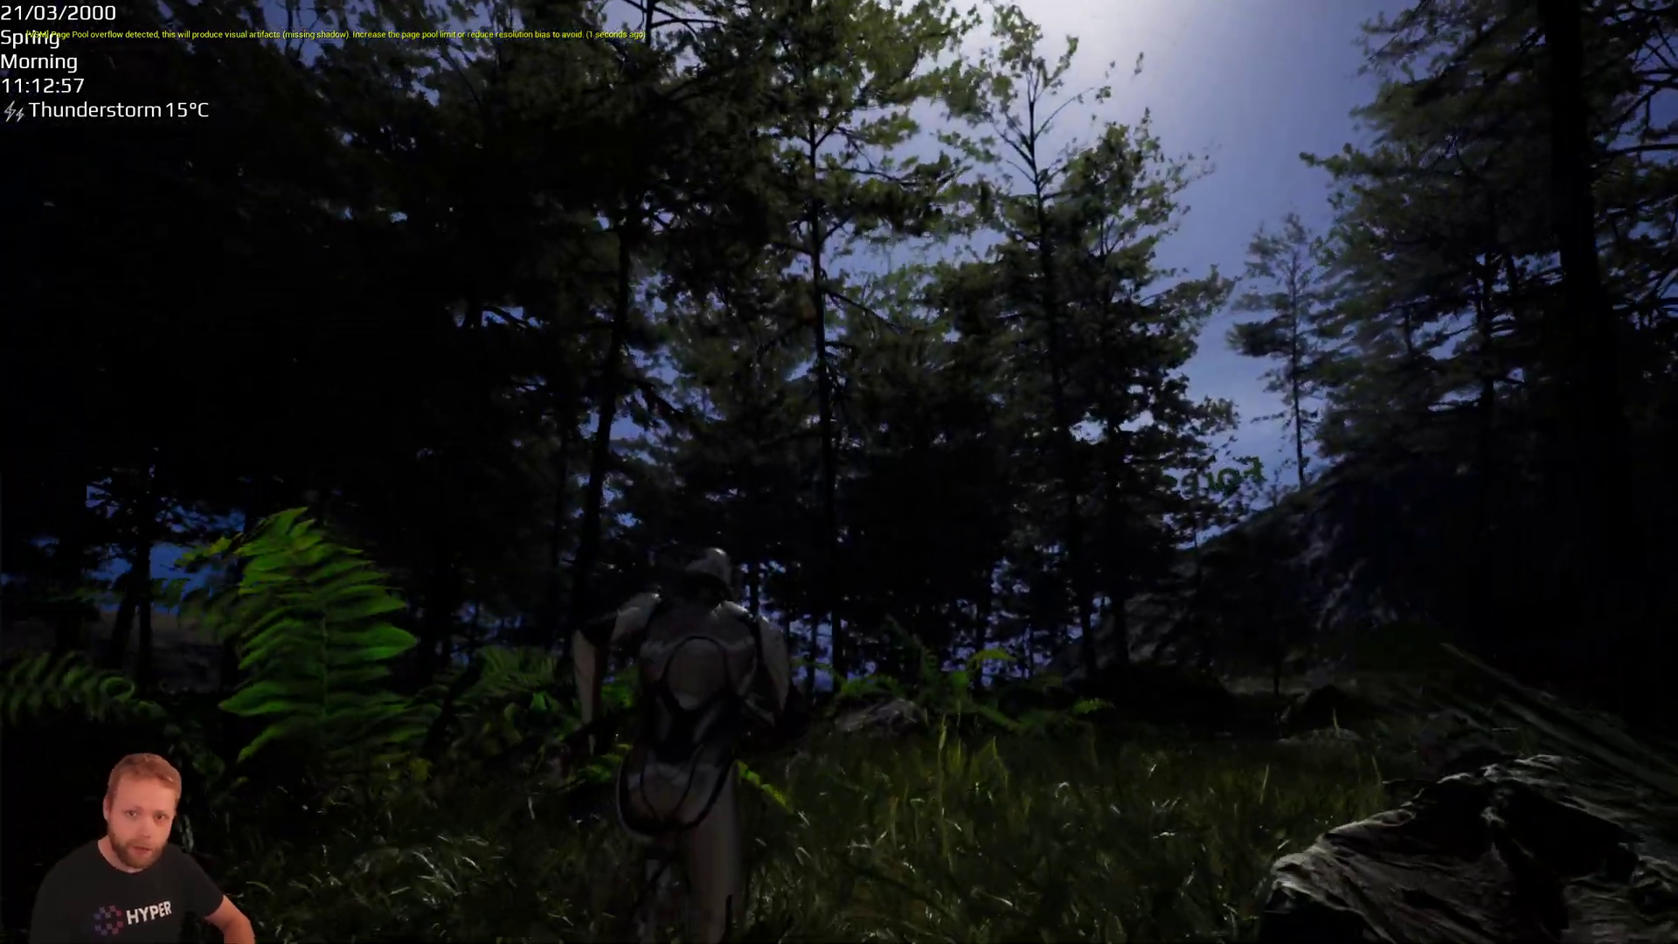
pyautogui.press('w')
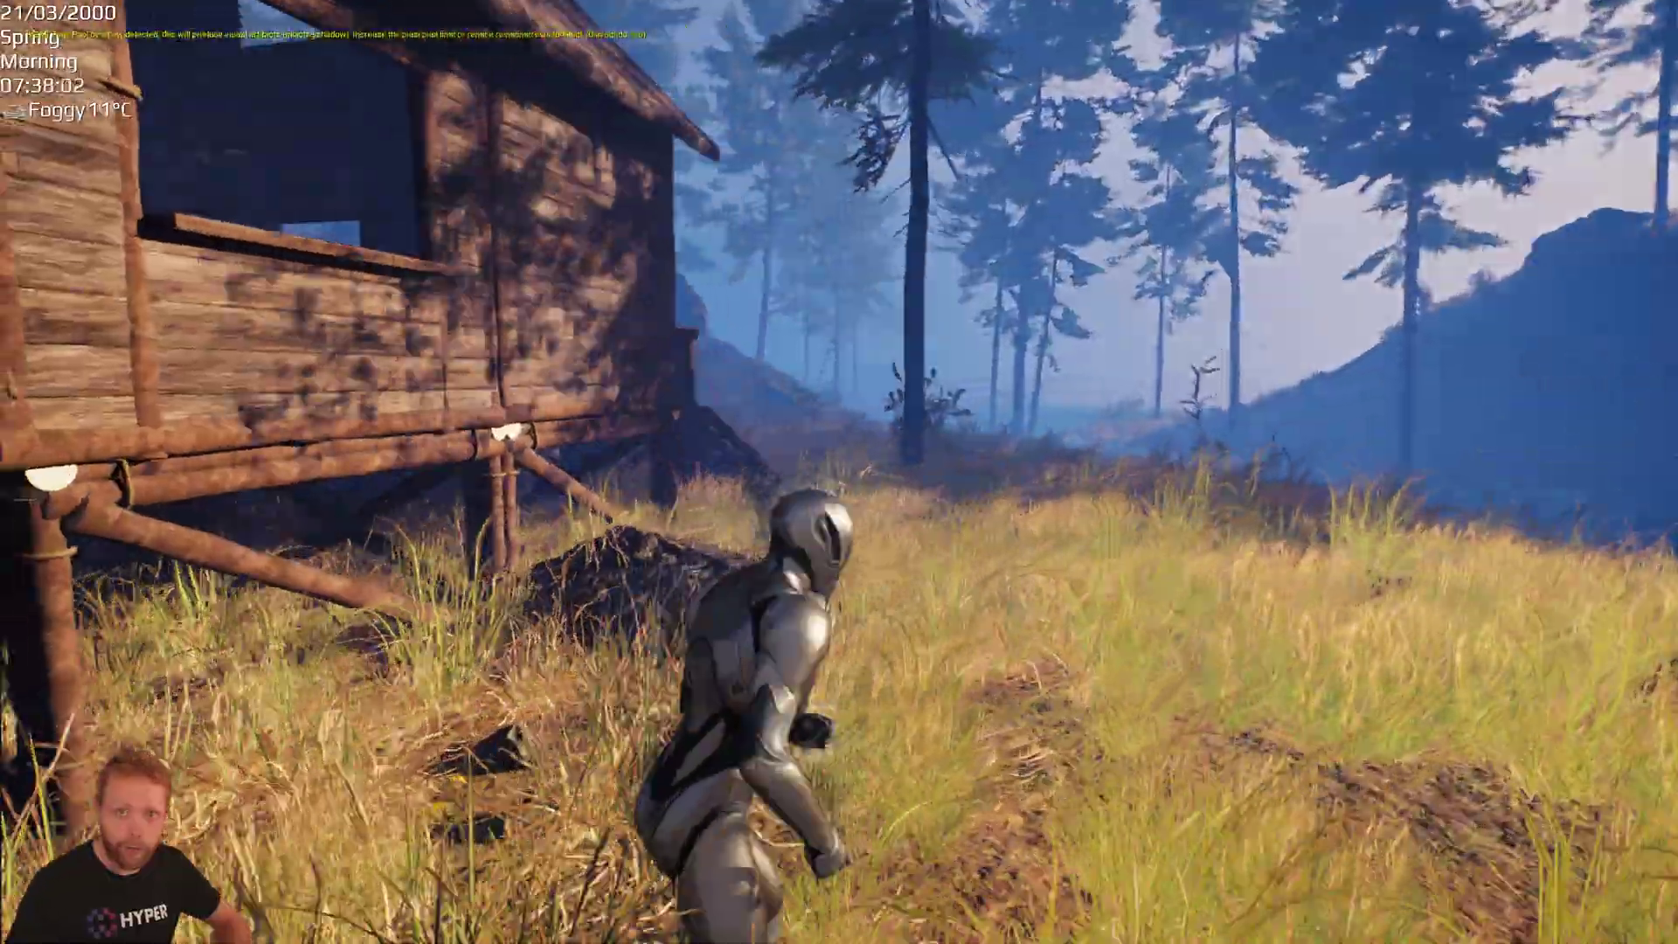
pyautogui.press('w')
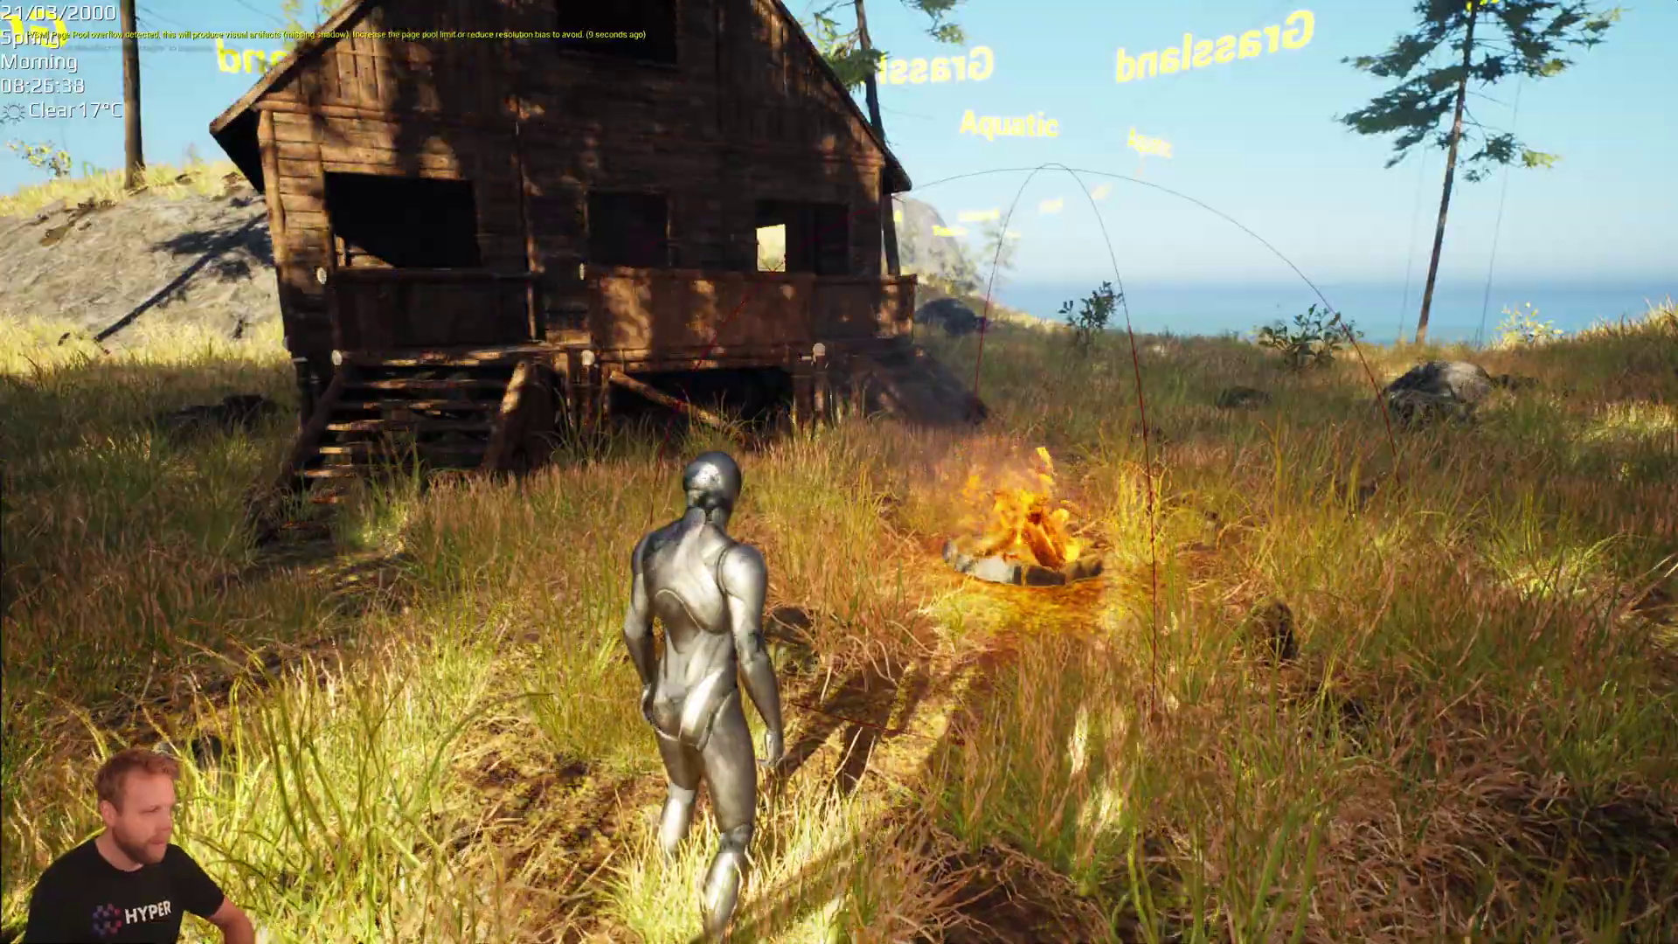
pyautogui.press('w')
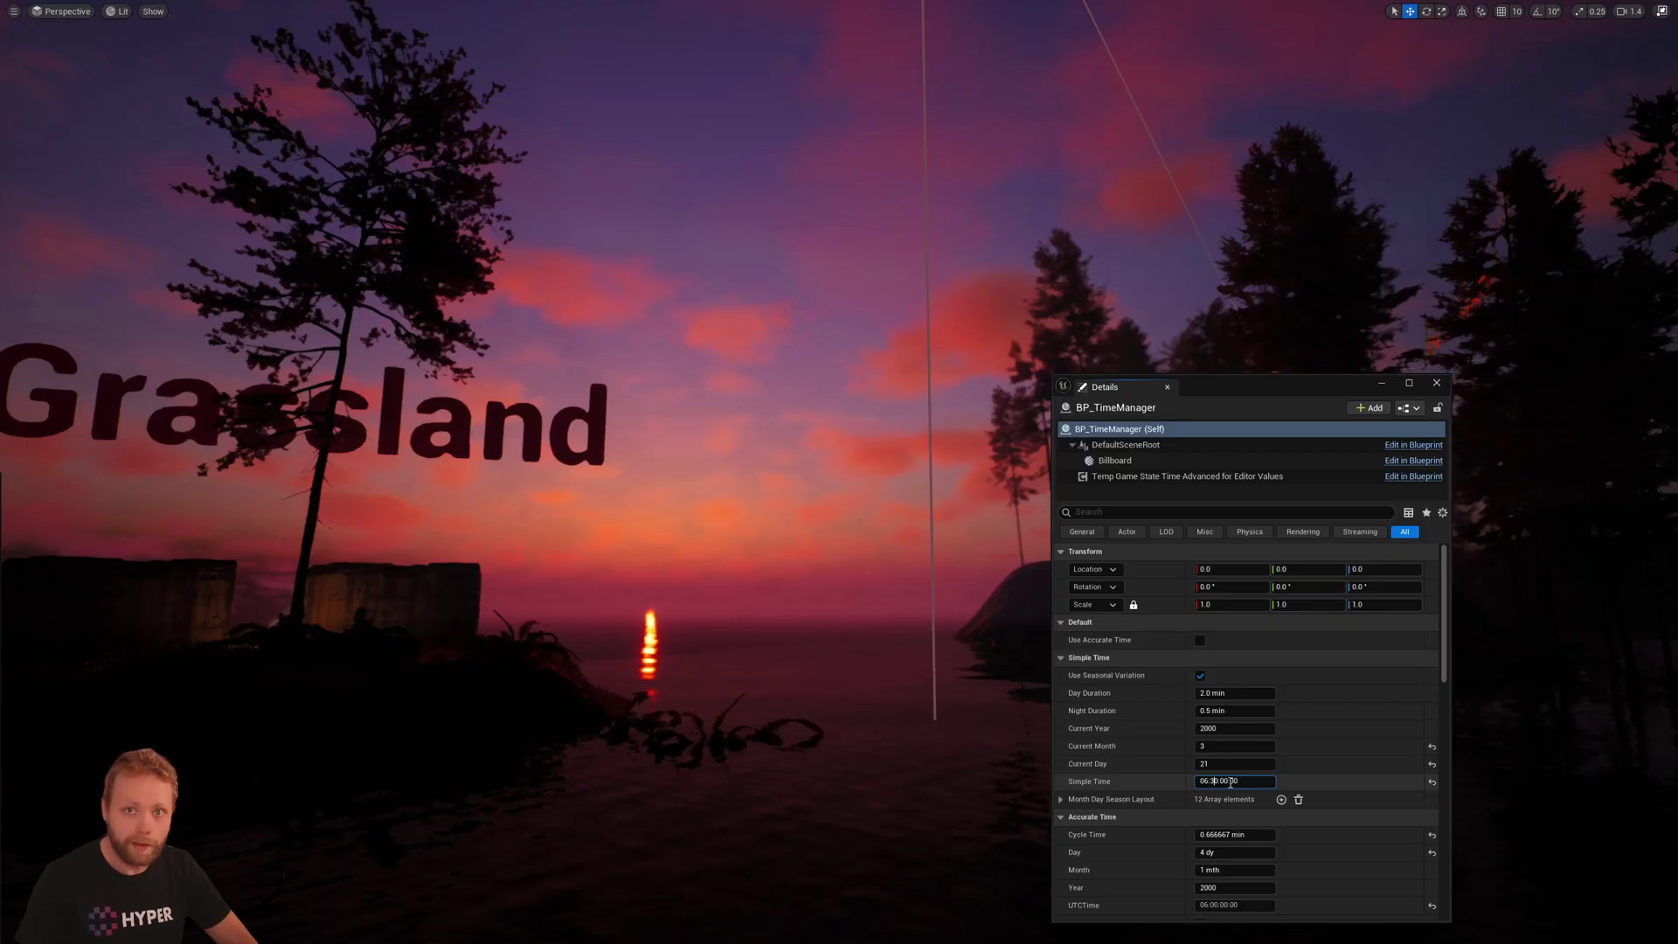
# - Place BP_DayNight_SunMoon into the level and check the weather states available for ToState
pyautogui.press('Return')
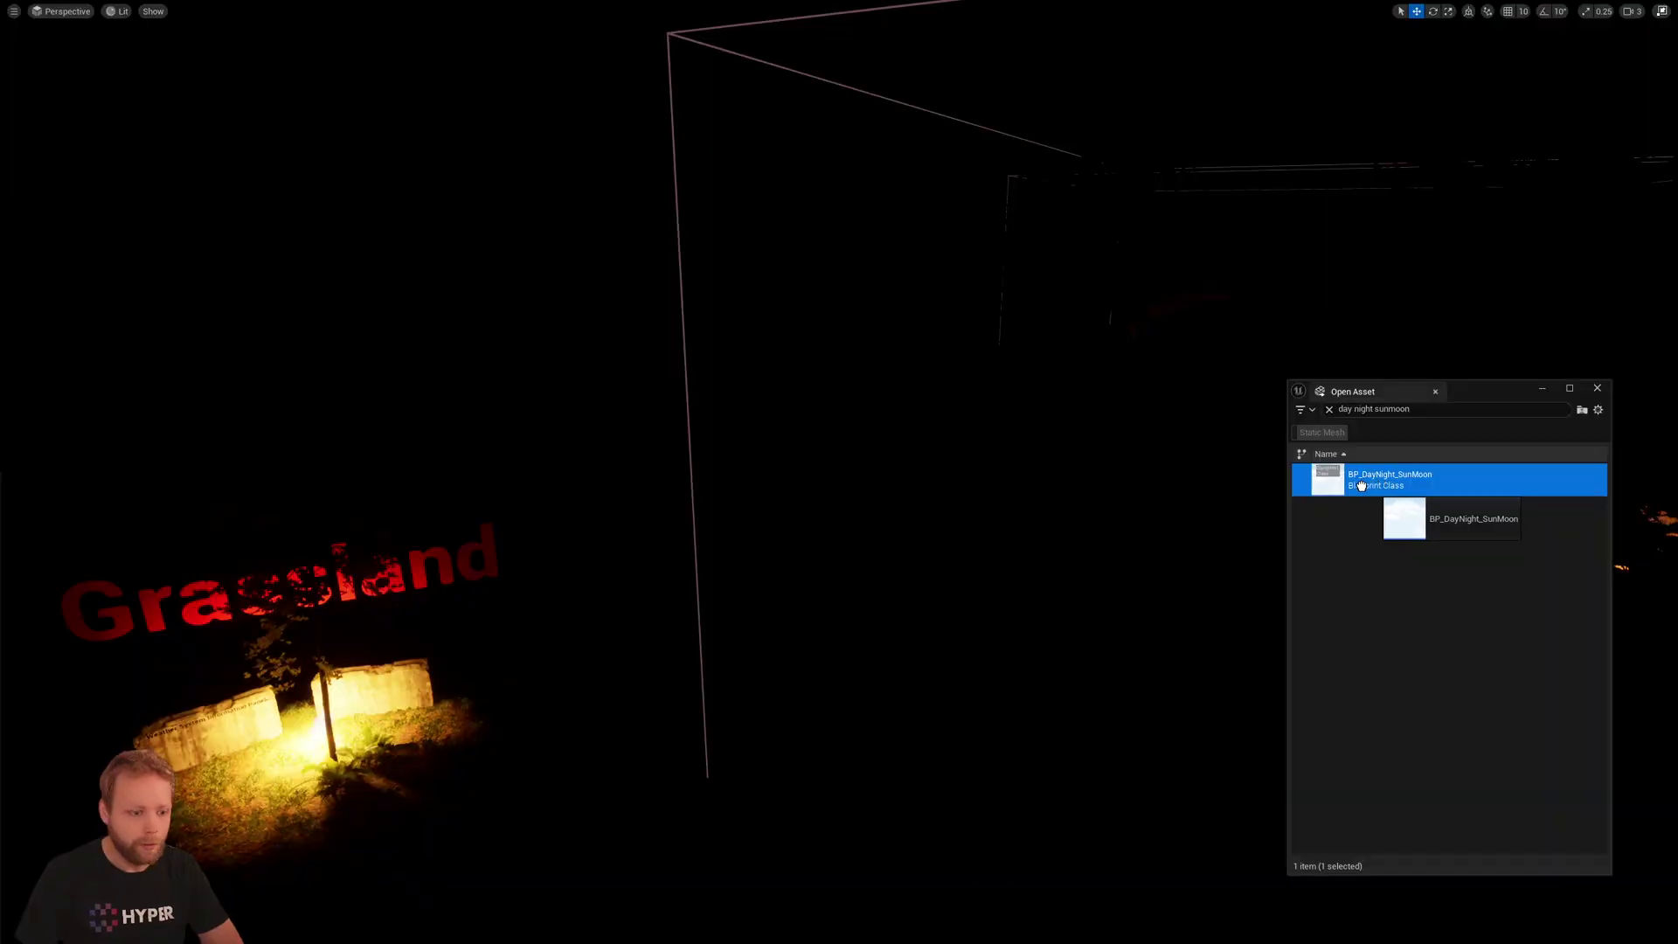
pyautogui.moveTo(1361, 485); pyautogui.dragTo(1010, 604)
pyautogui.moveTo(1013, 605); pyautogui.dragTo(957, 575, button='right')
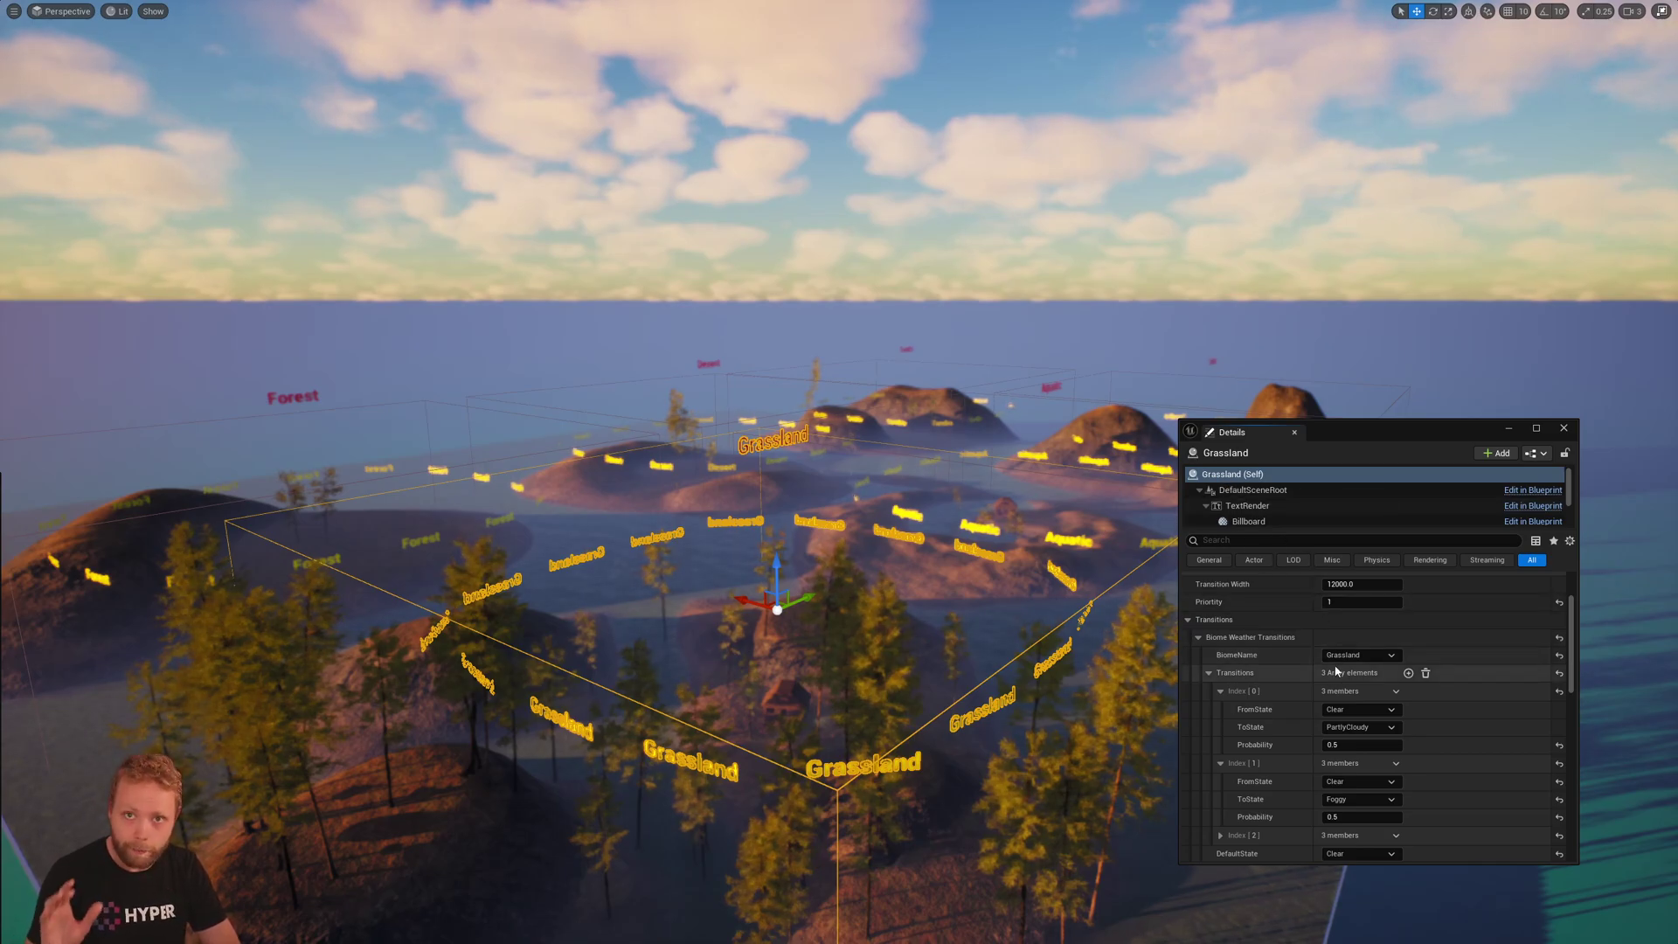
pyautogui.click(1390, 729)
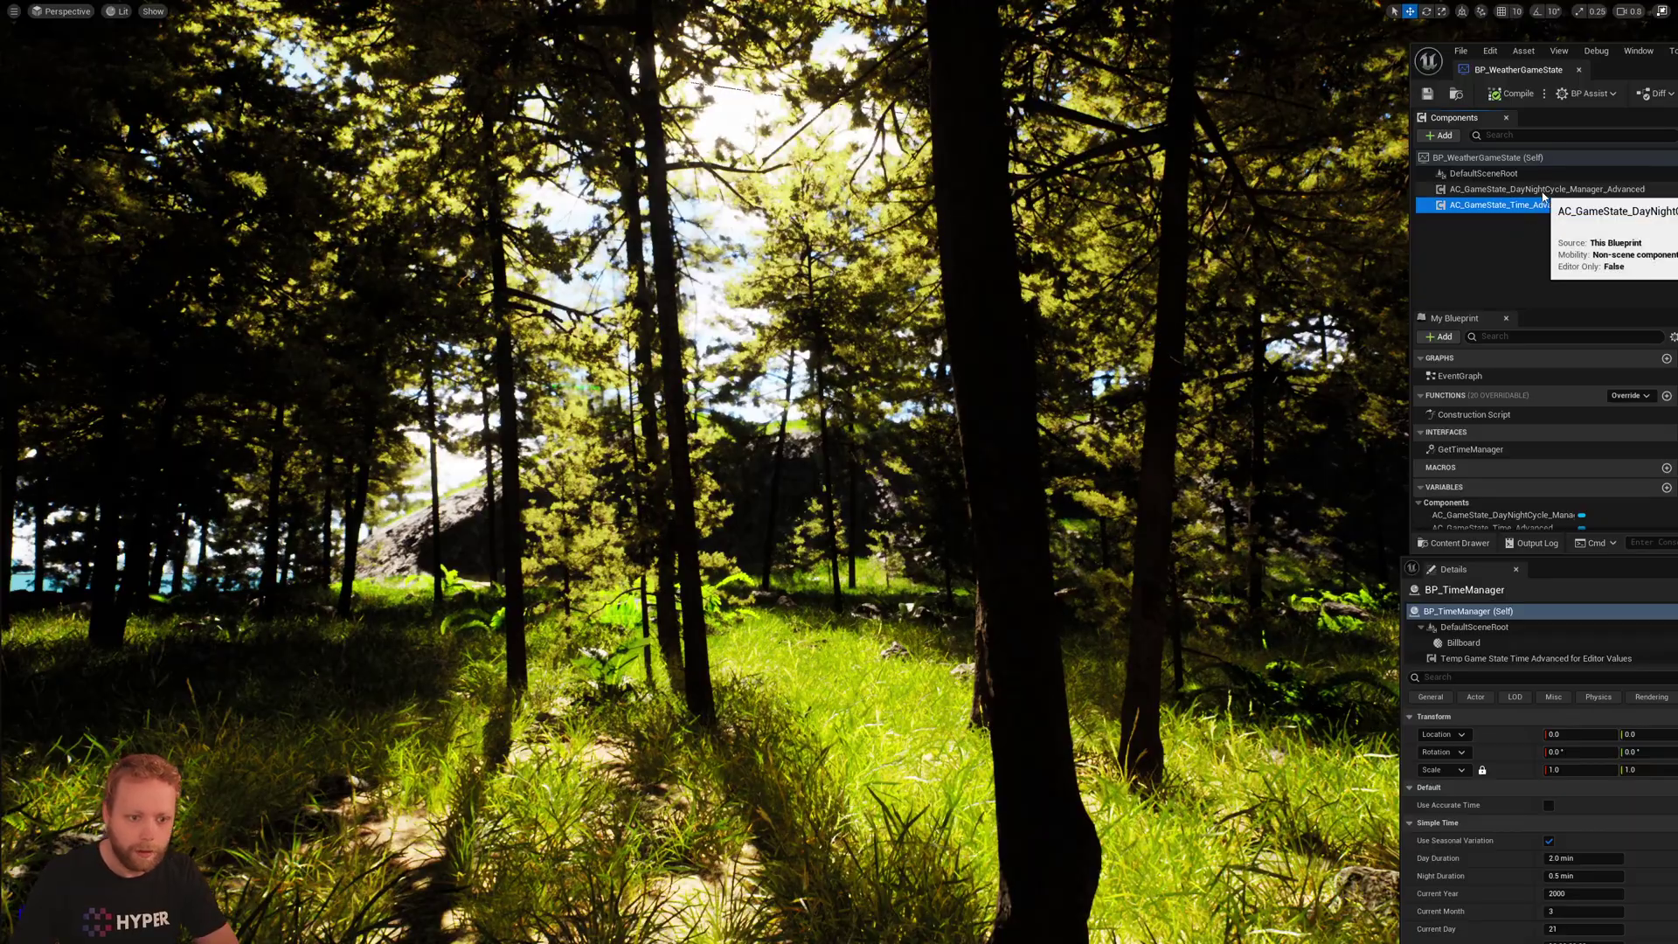
# - Stop the play session to return to the level editor viewport
pyautogui.click(1526, 206)
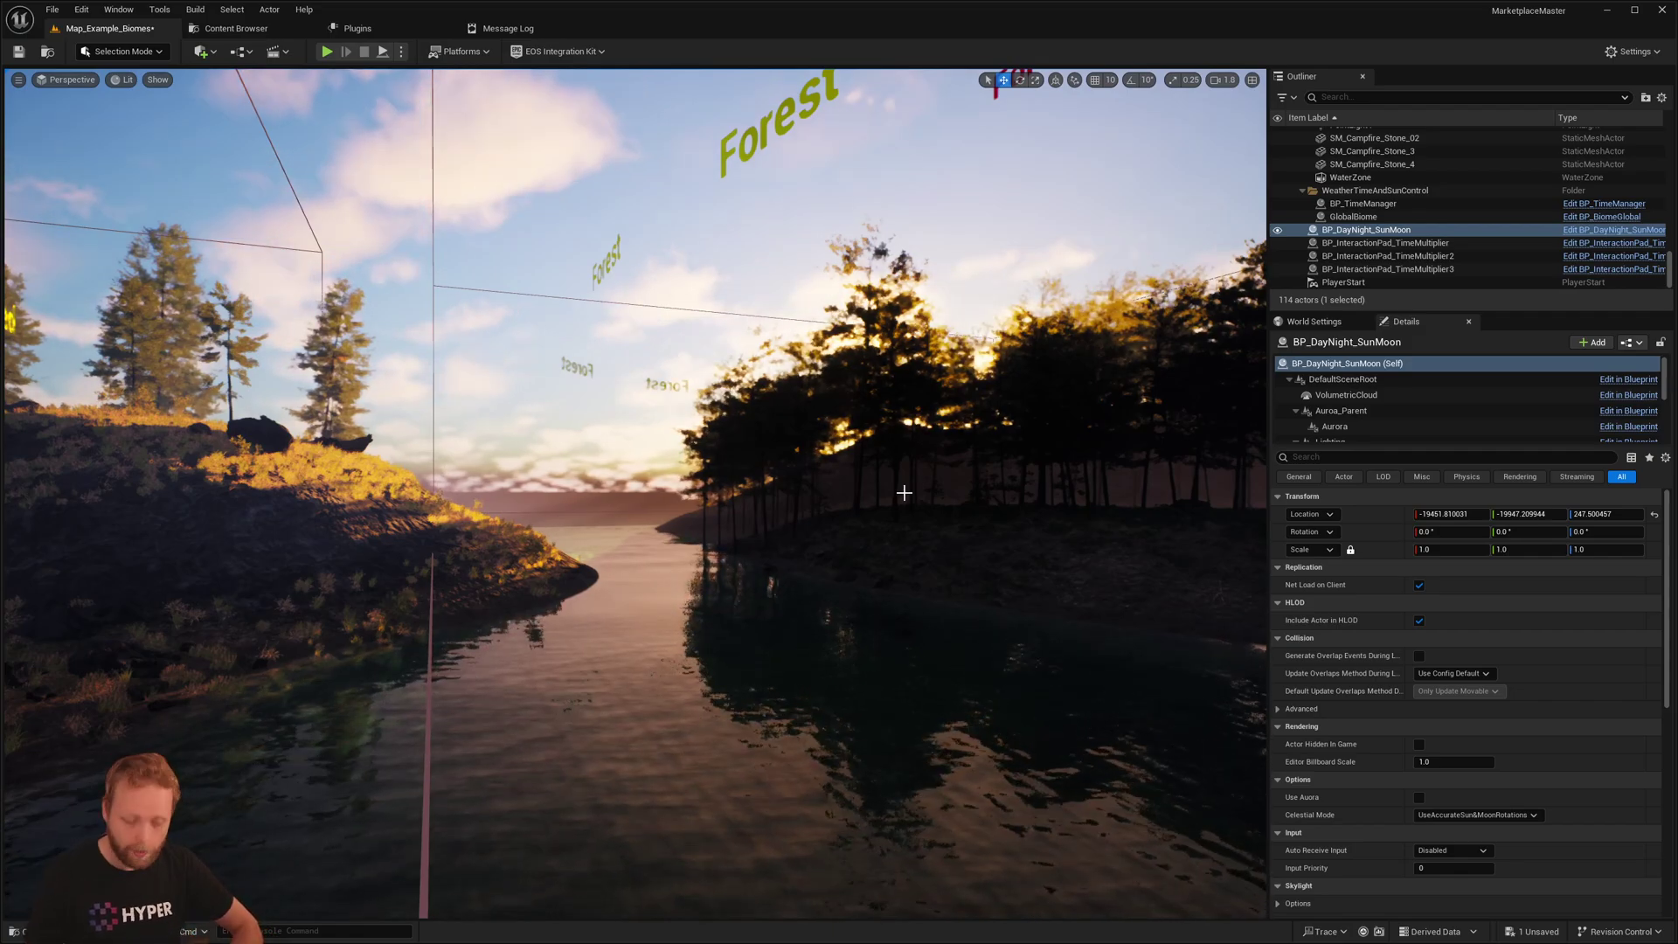
# - Select BP_DayNight_SunMoon and scroll its Details to expand the Skylight options
pyautogui.click(1363, 232)
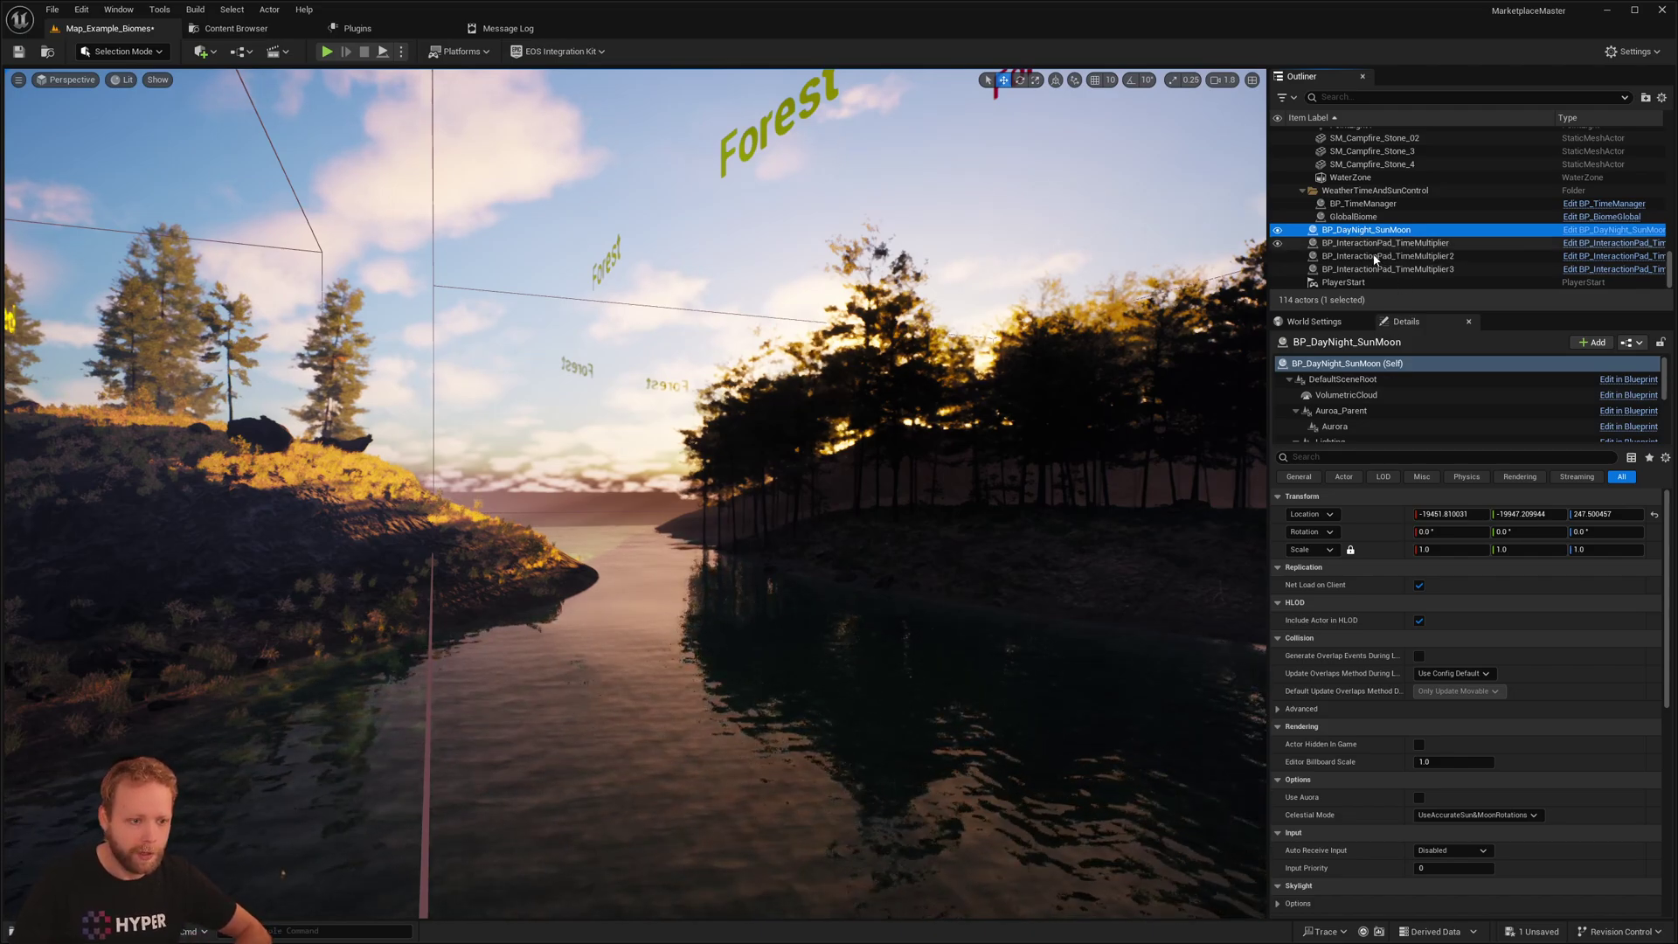
pyautogui.scroll(-5, 1338, 685)
pyautogui.scroll(-4, 1339, 681)
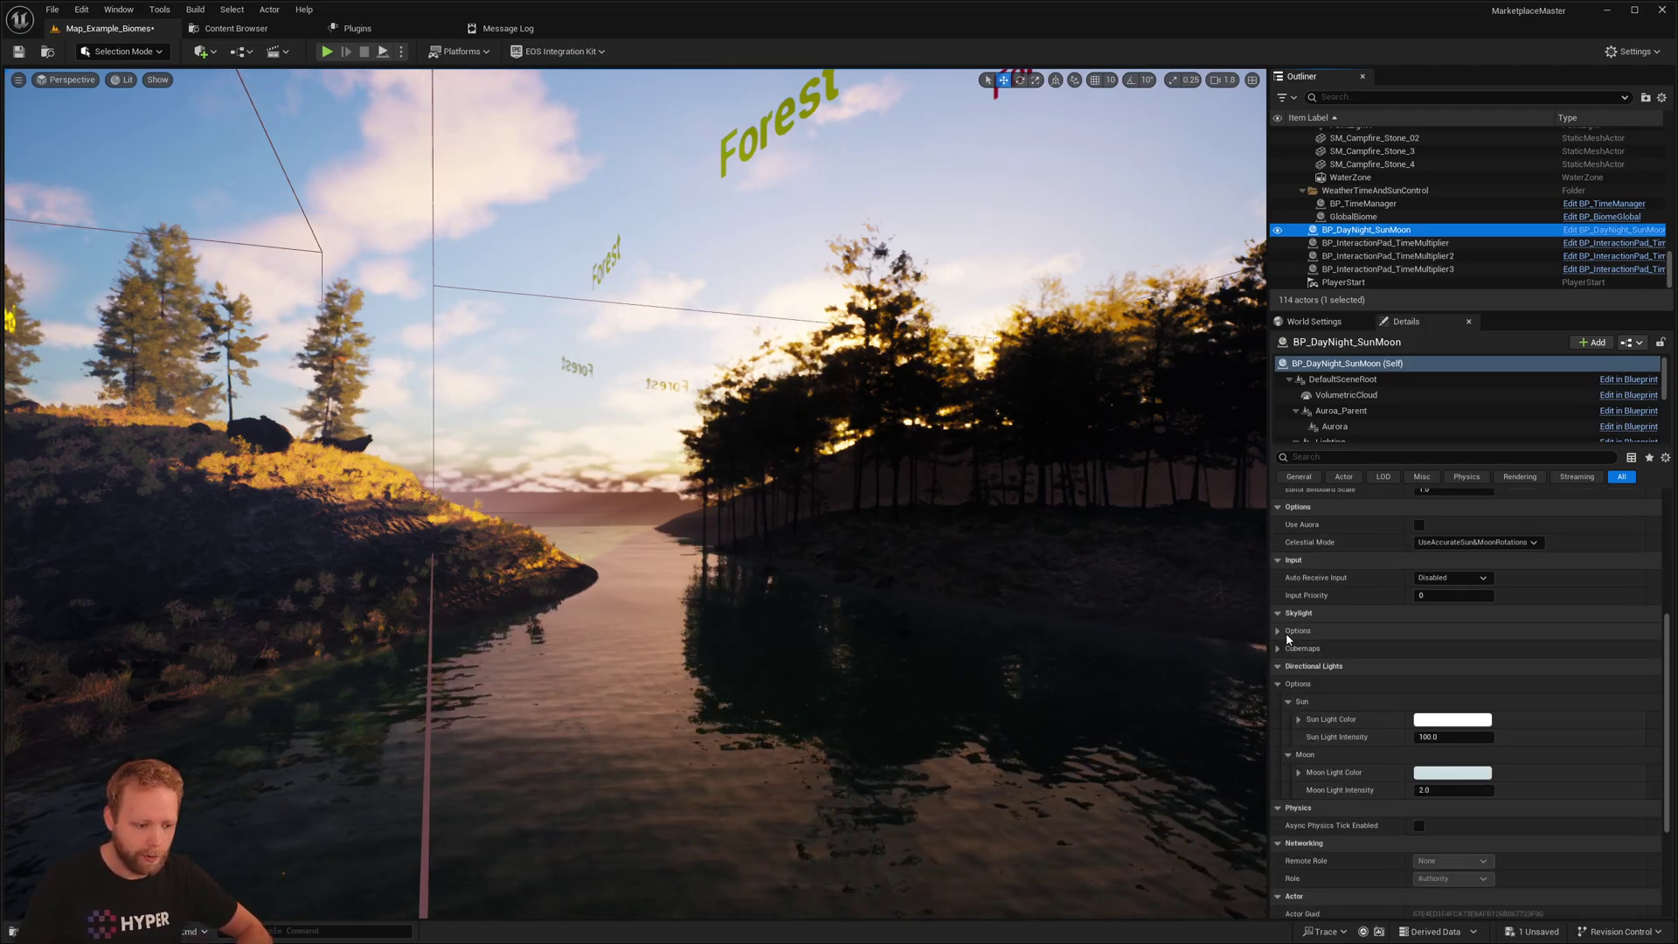
pyautogui.click(1364, 630)
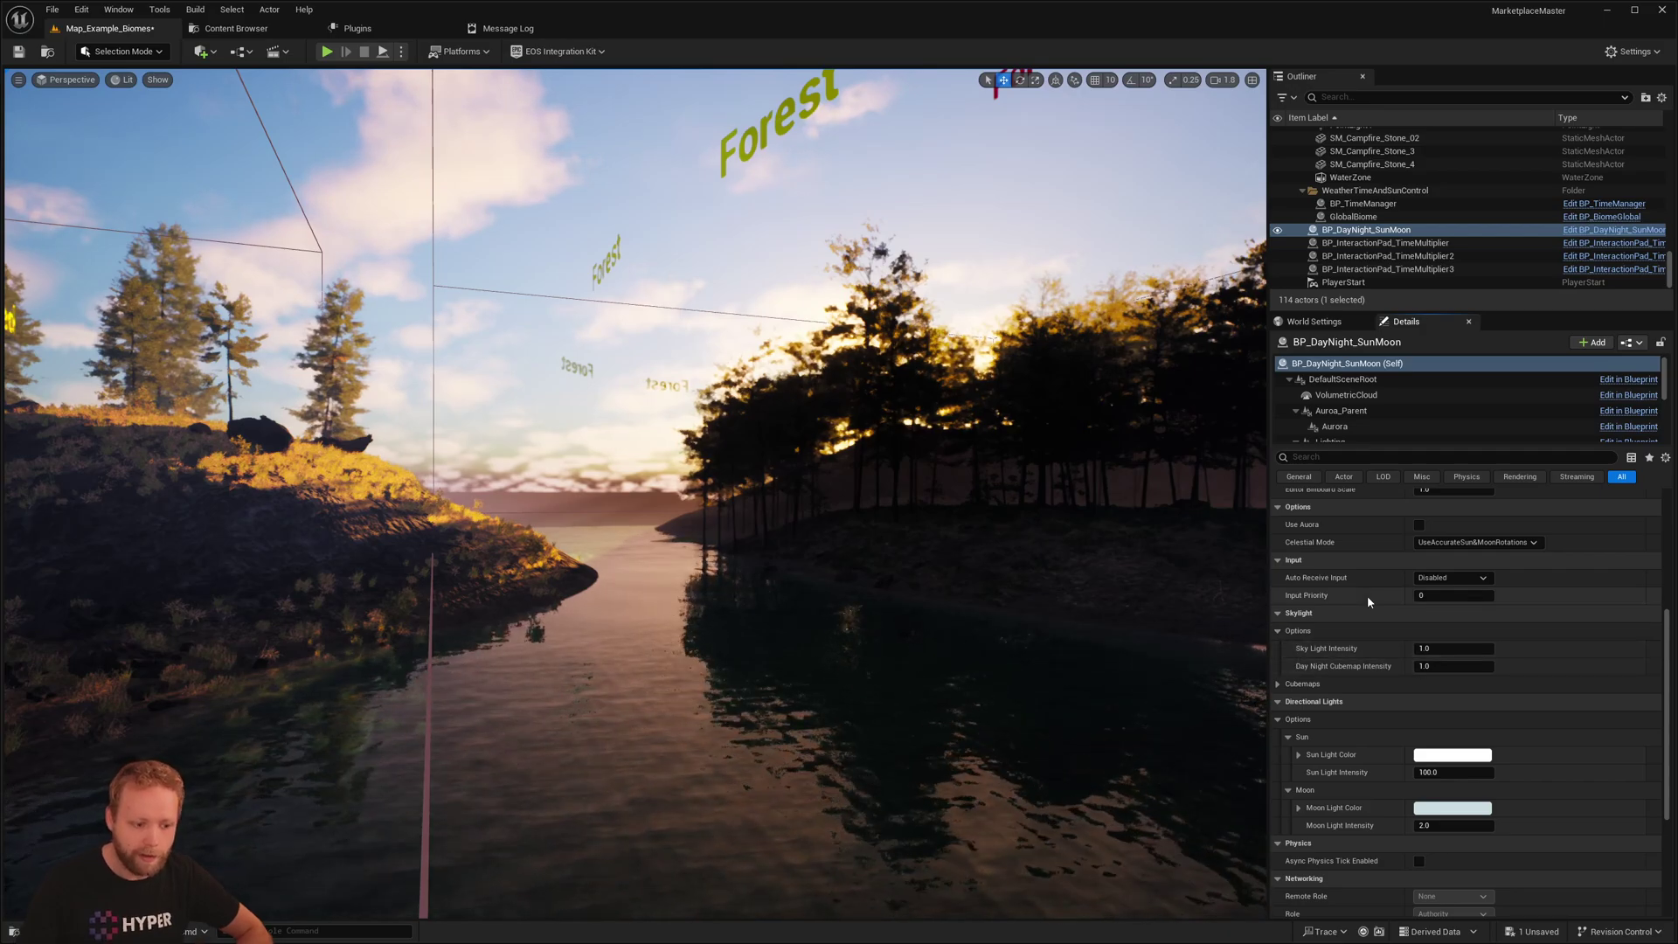
pyautogui.scroll(-3, 1407, 690)
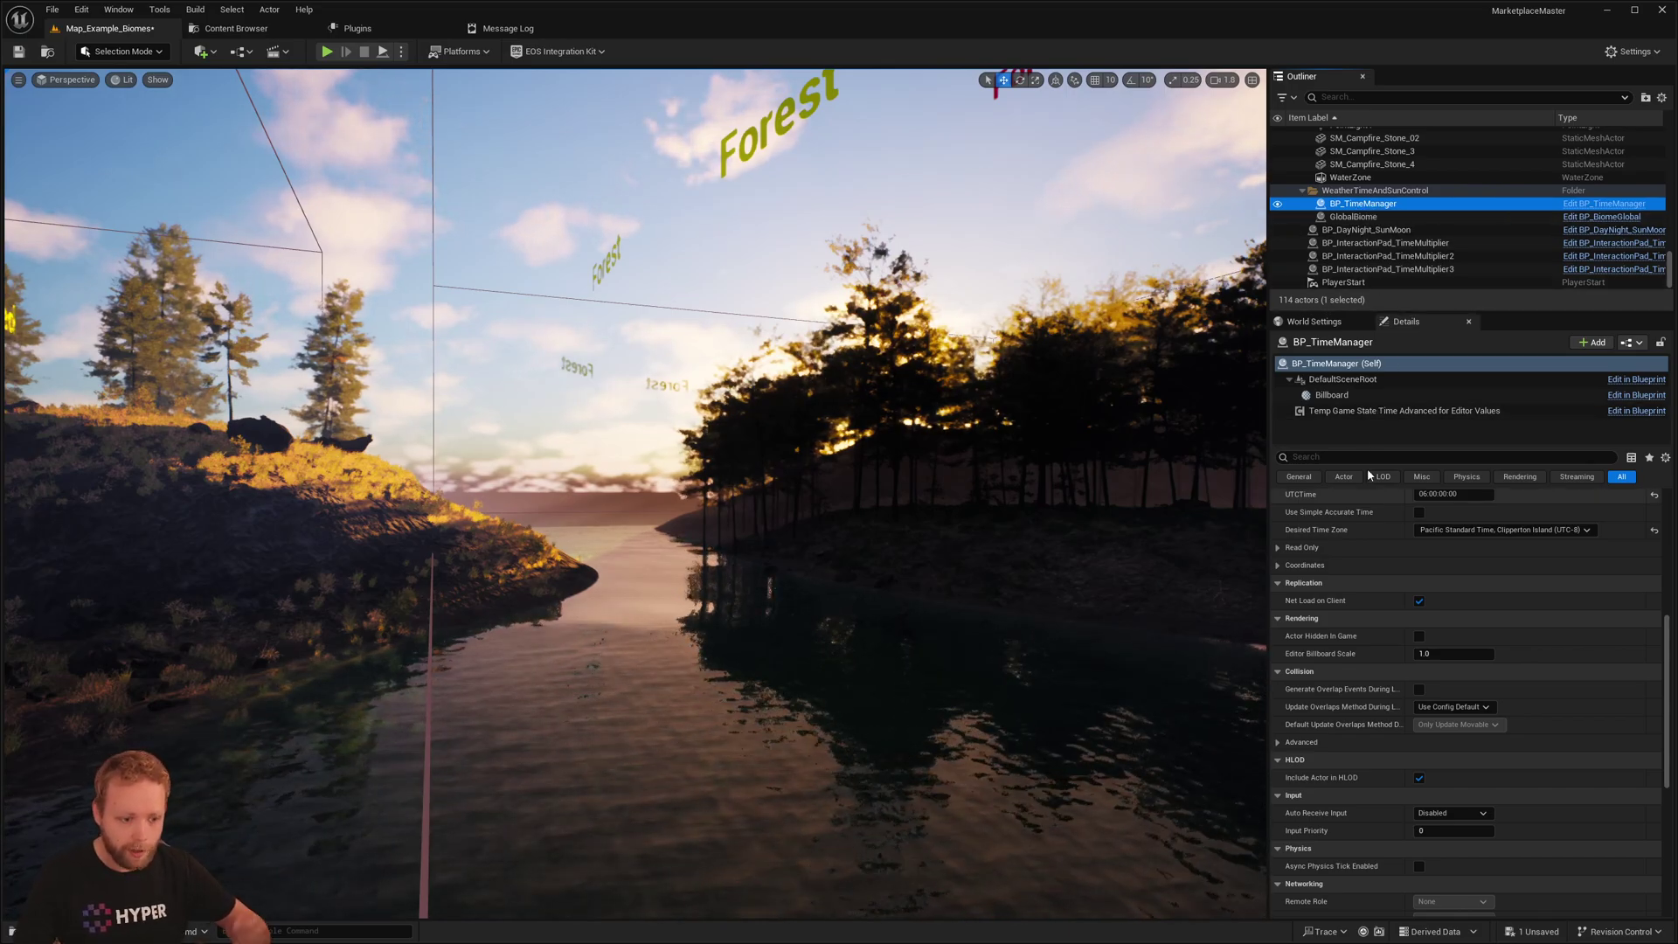
# - Inspect BP_TimeManager's UTCTime value, glance at the sun-and-moon actor, then return to BP_TimeManager
pyautogui.scroll(3, 1401, 584)
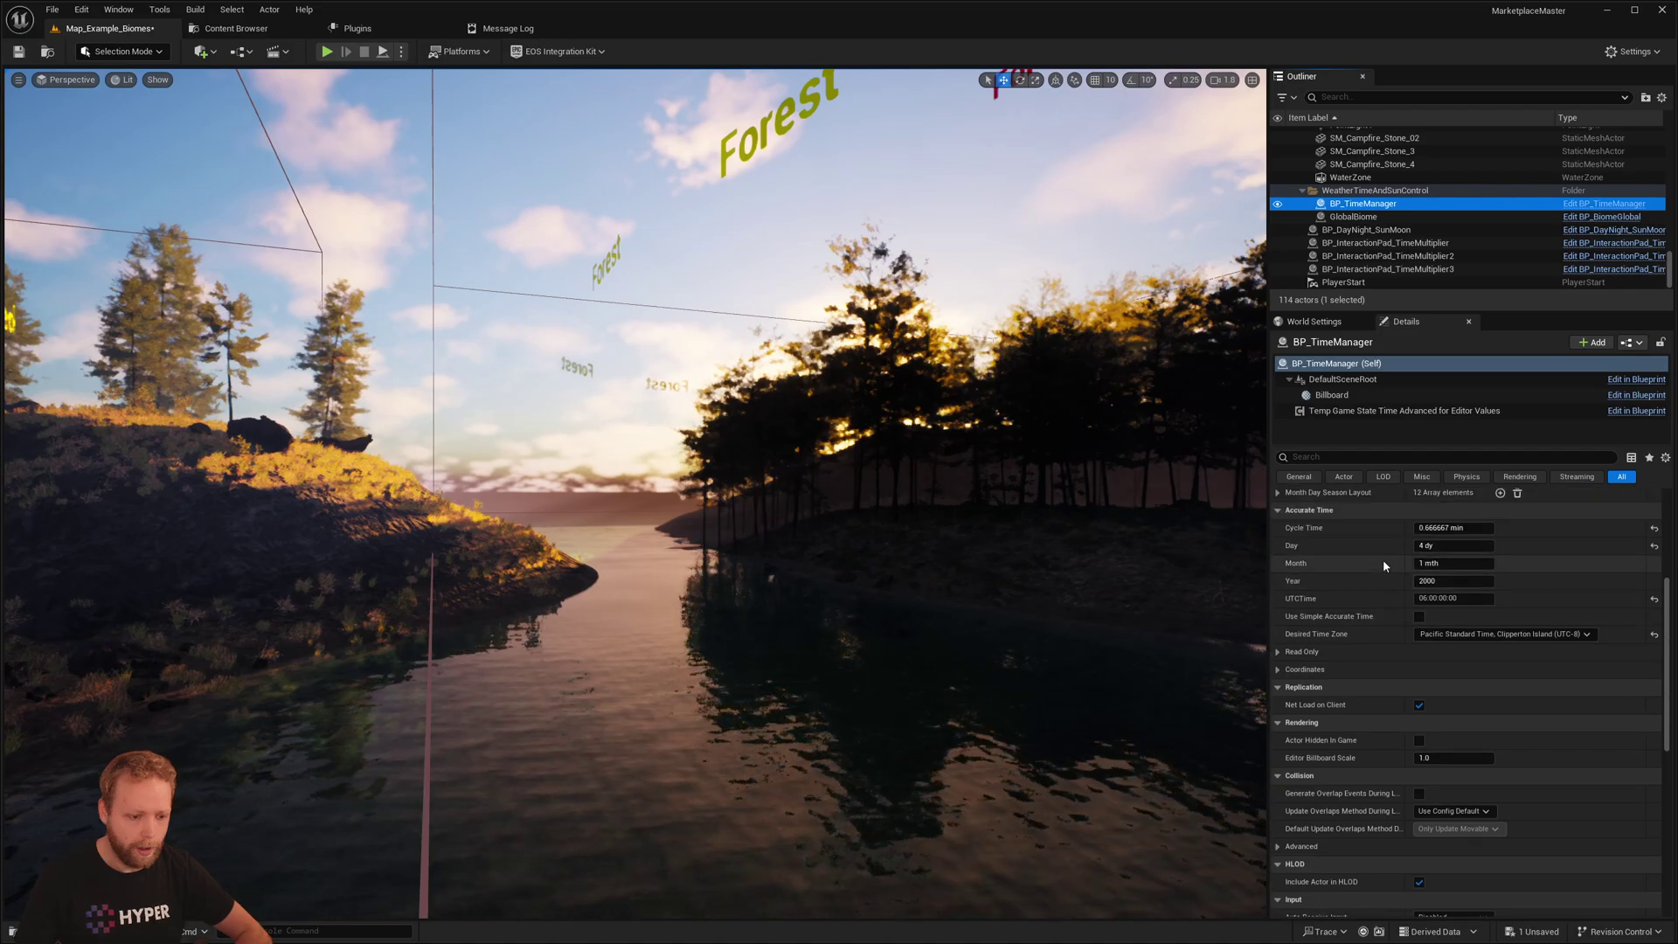
pyautogui.click(1427, 598)
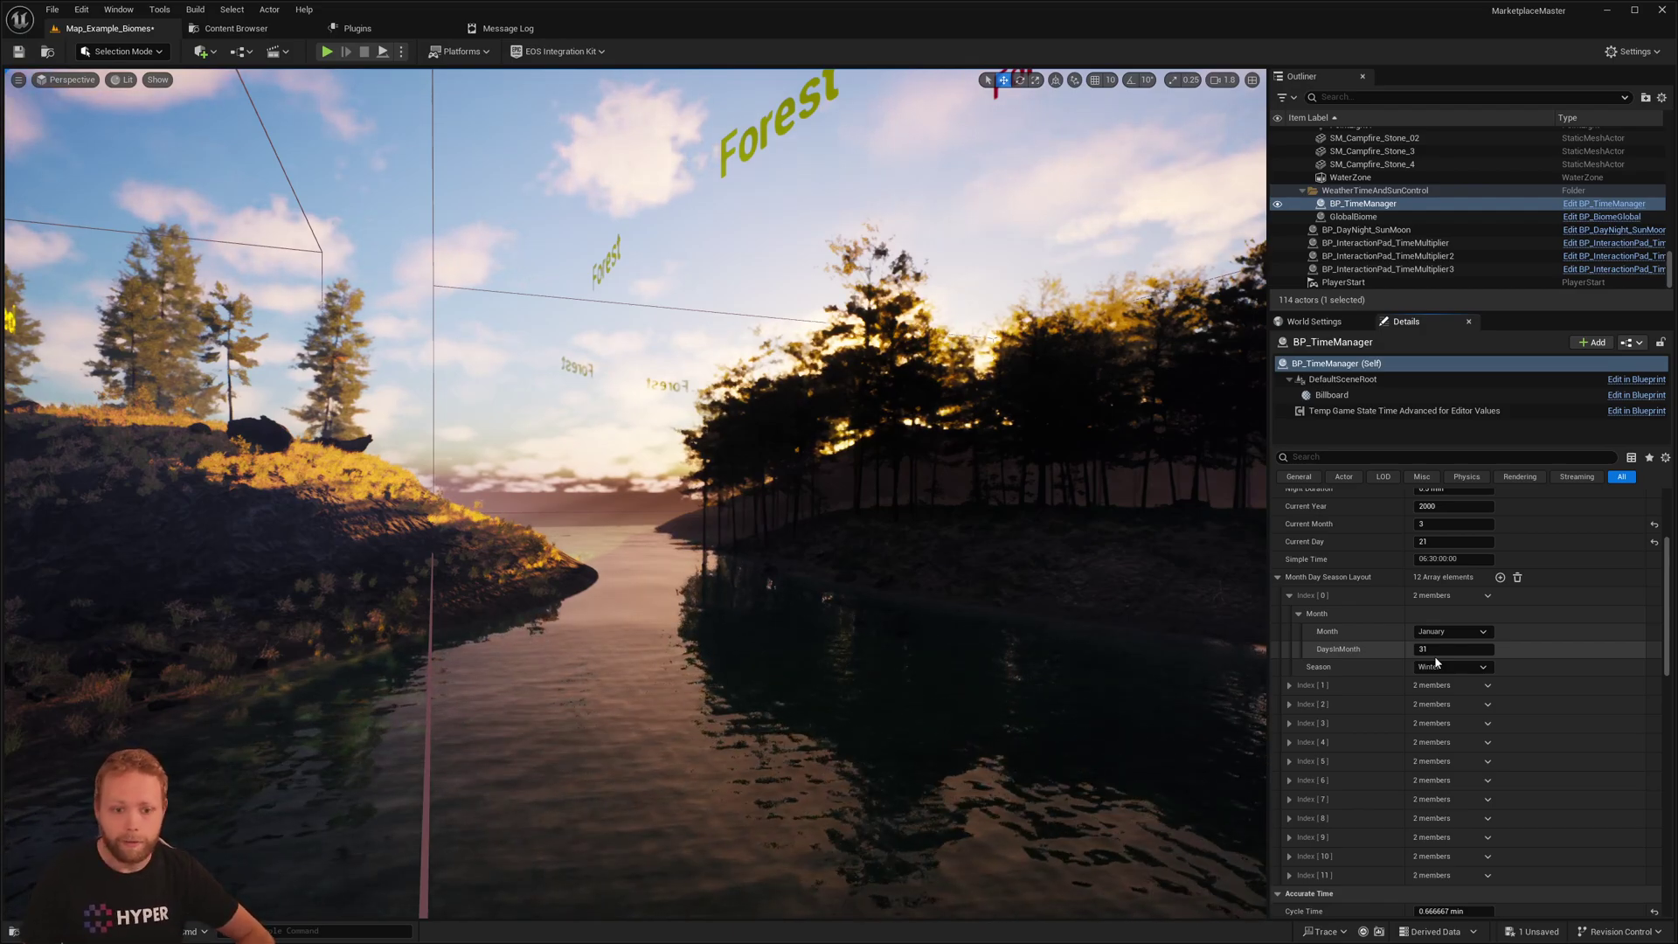
pyautogui.scroll(1, 1436, 663)
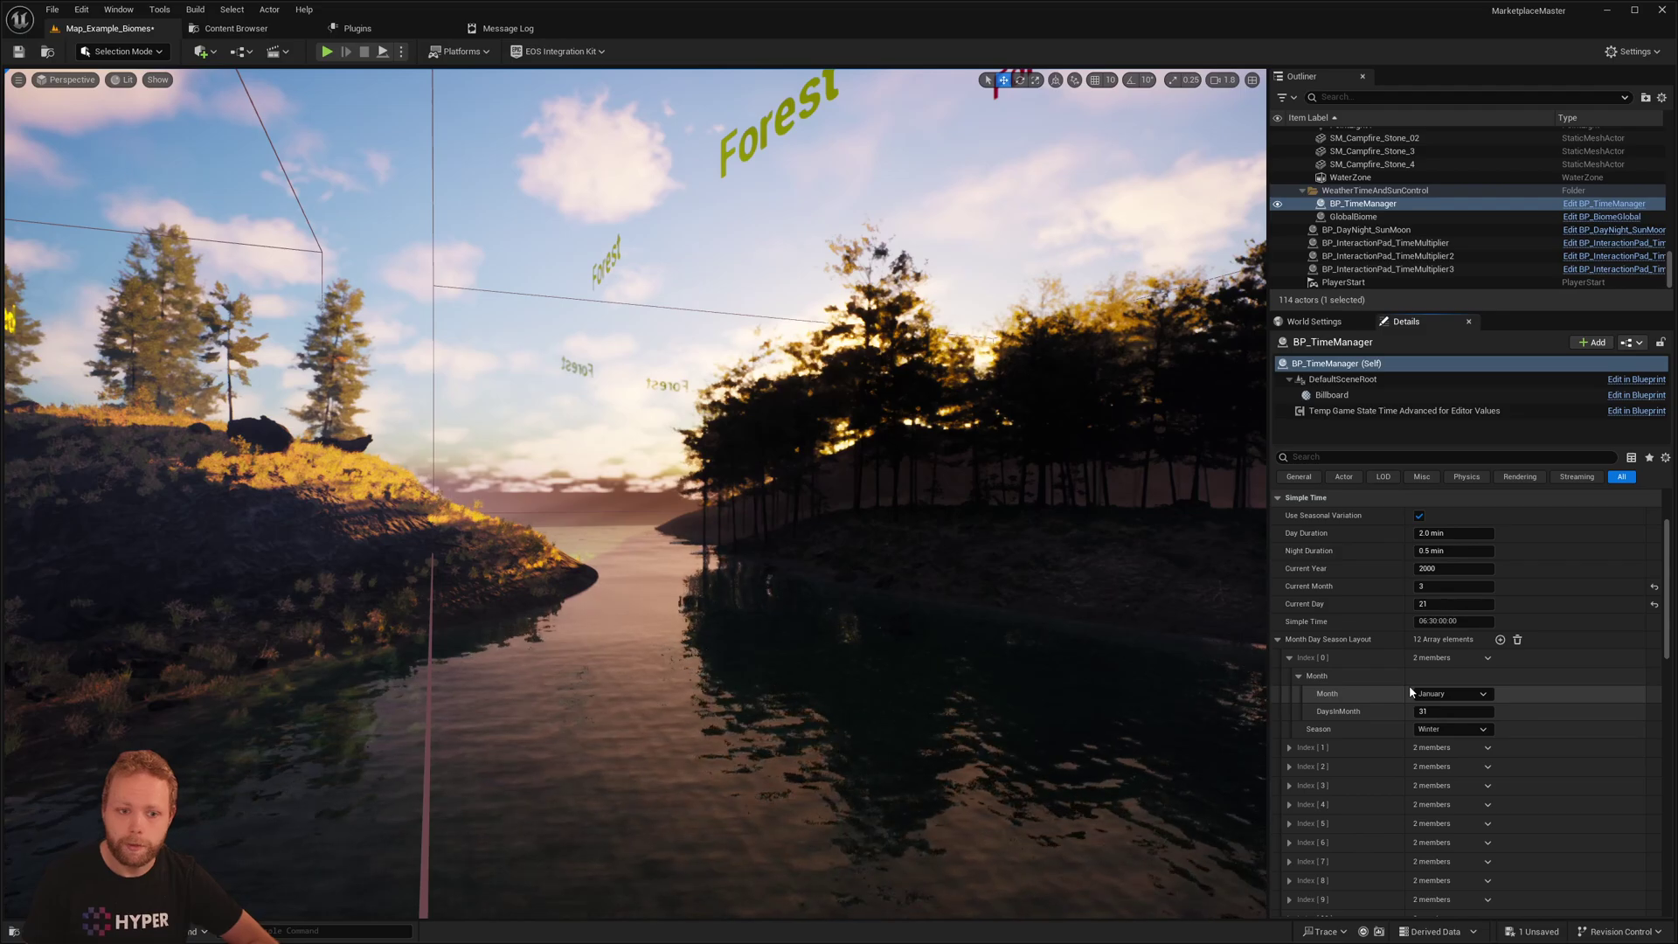
pyautogui.click(1392, 204)
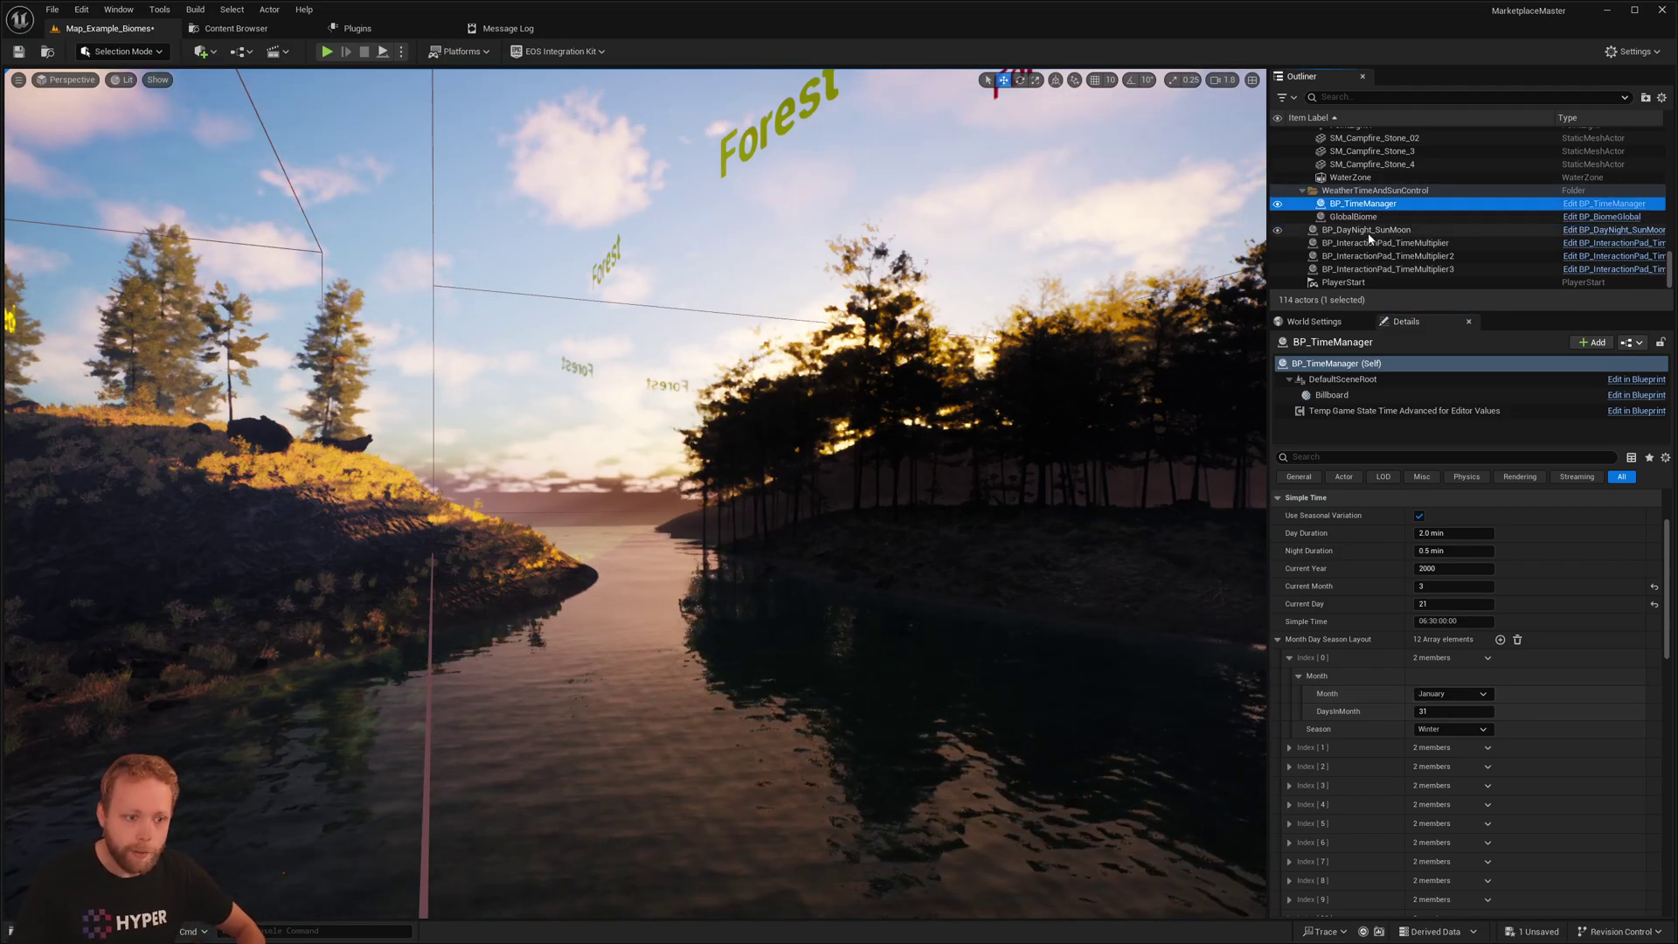
pyautogui.click(1379, 230)
pyautogui.click(1385, 206)
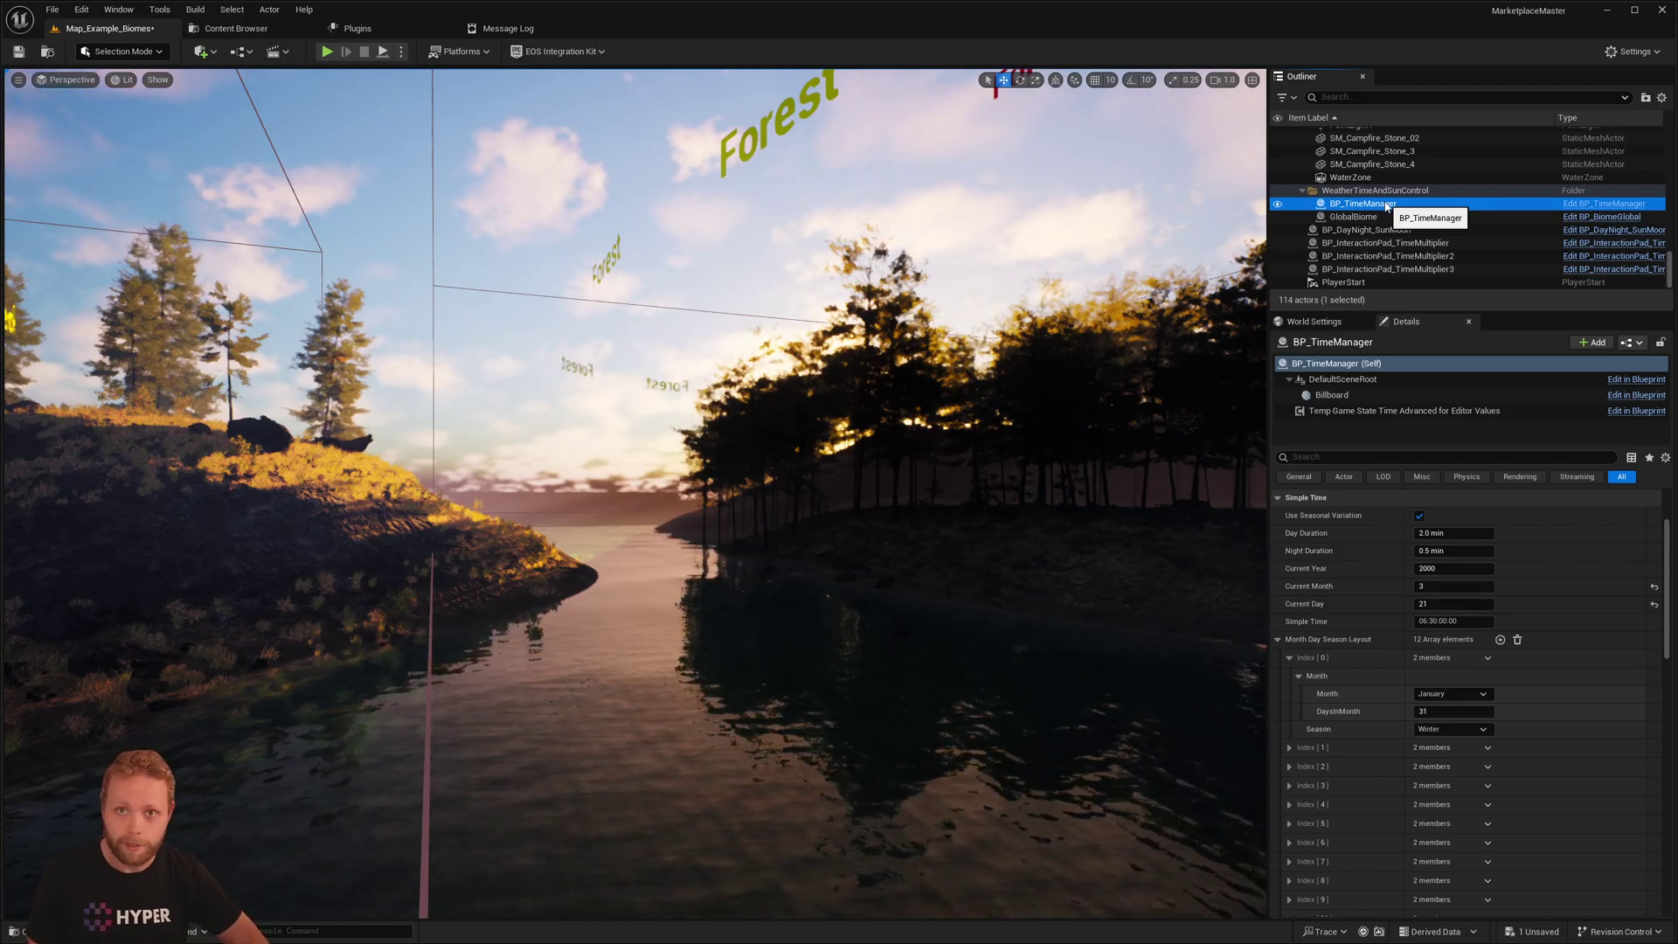
# - Open World Settings and browse to the BP_WeatherGameState asset set as Game State Class
pyautogui.click(1313, 321)
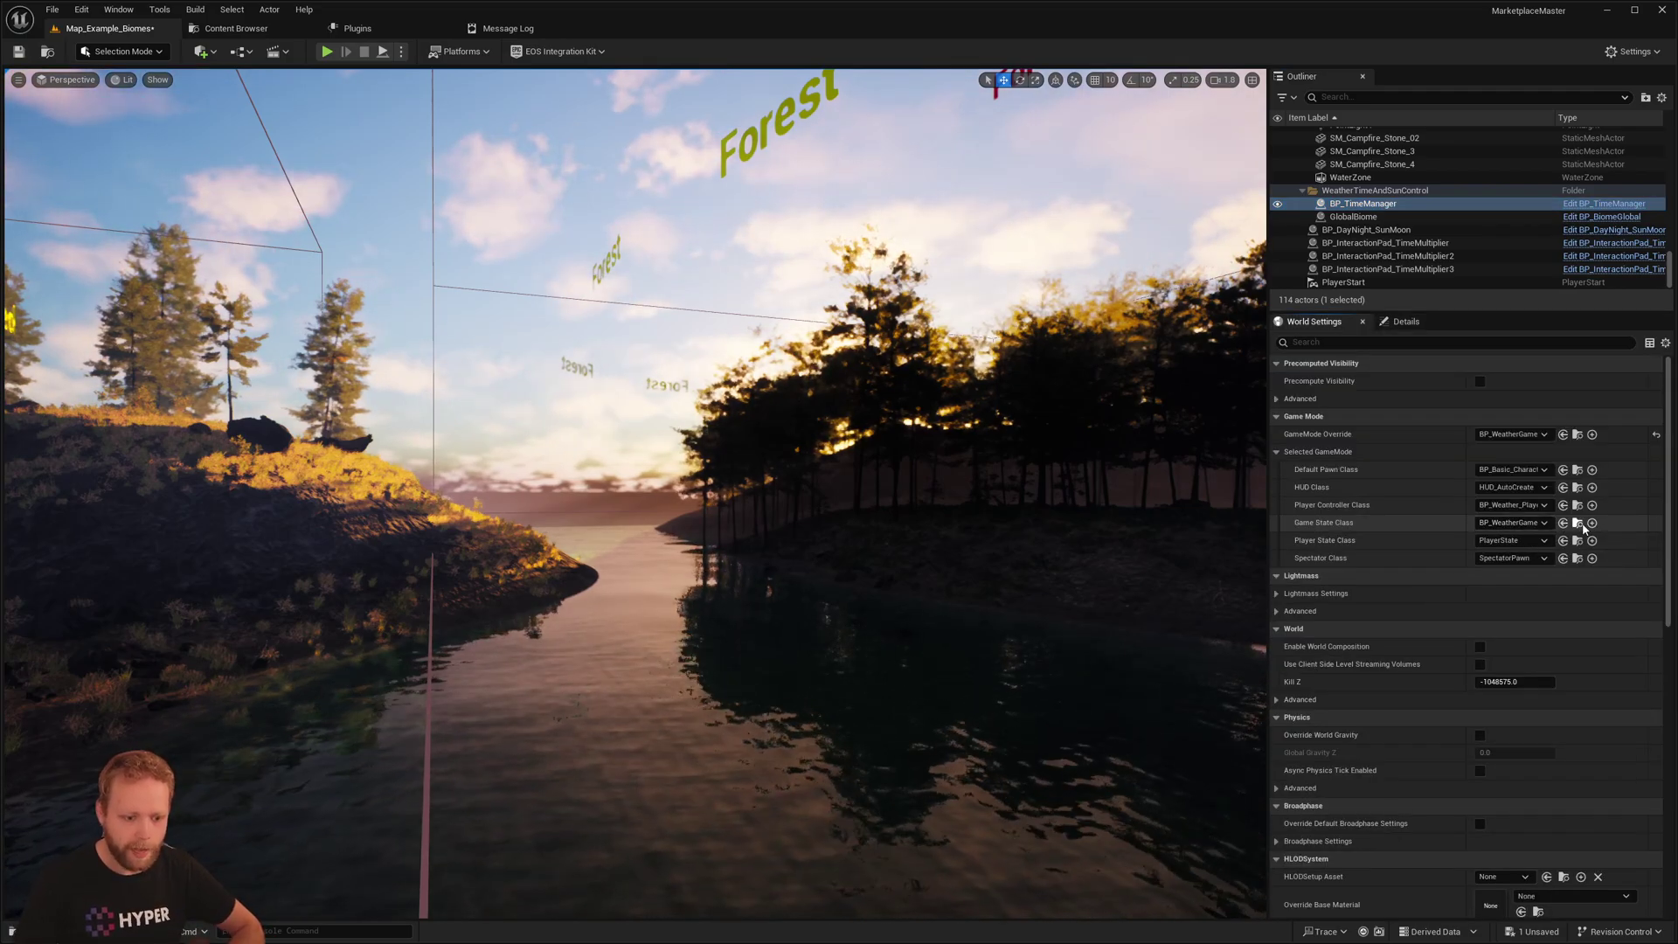
pyautogui.click(1578, 523)
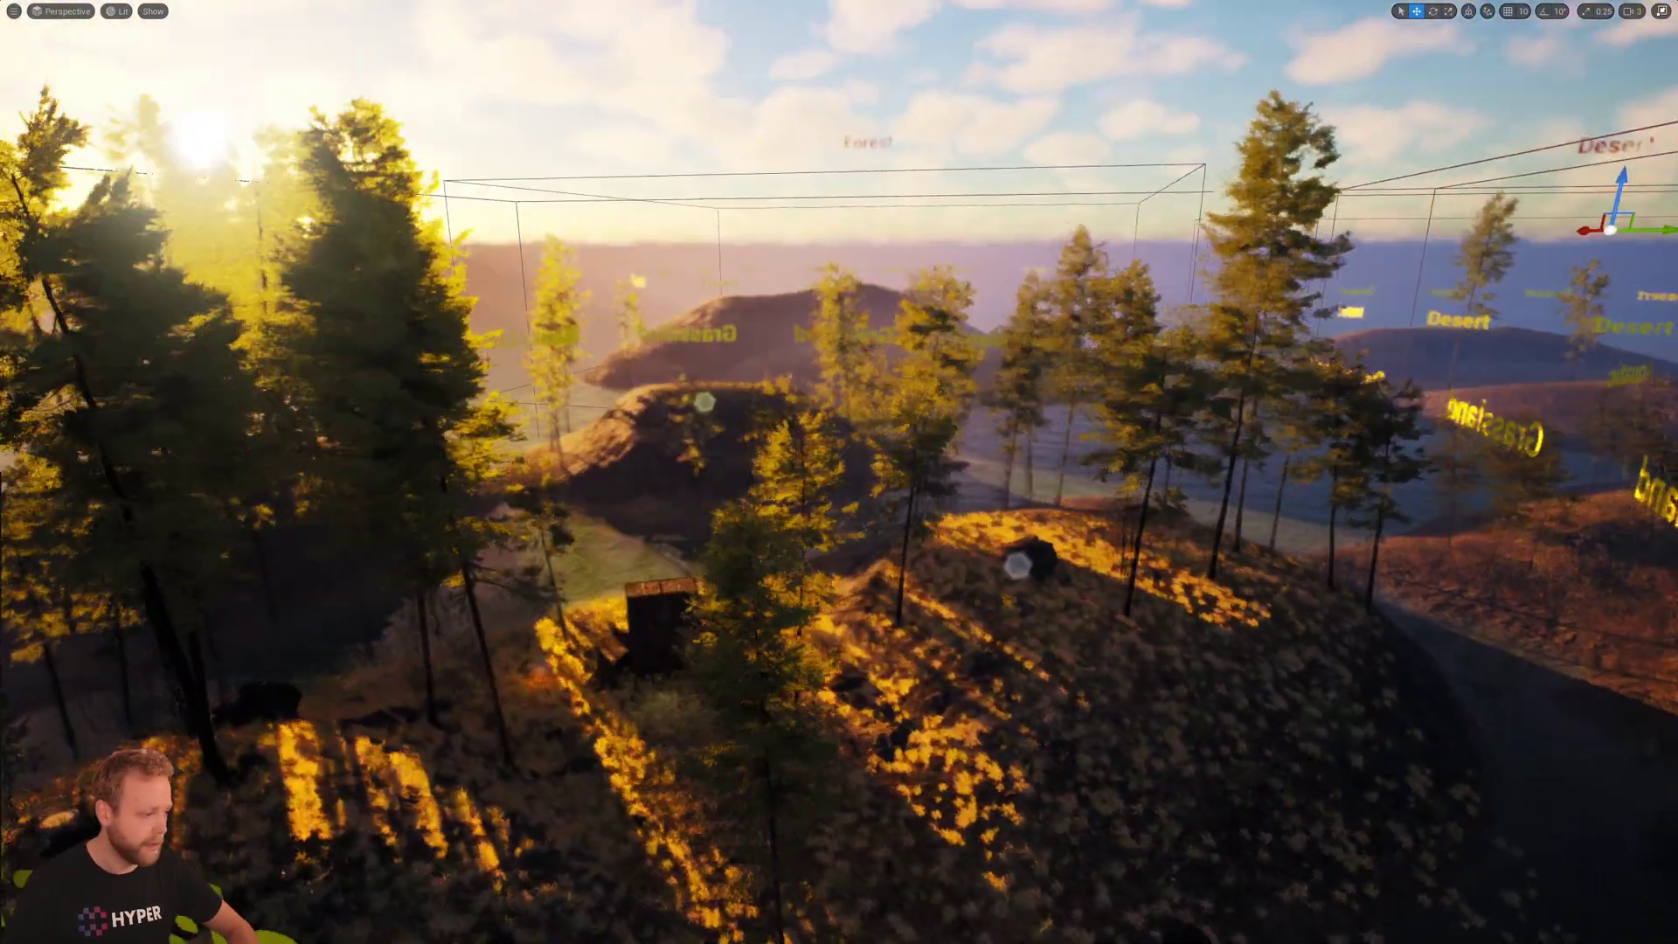
# - Fly the viewport over the water toward the Tundra trees and back past the Aquatic labels
pyautogui.press('w')
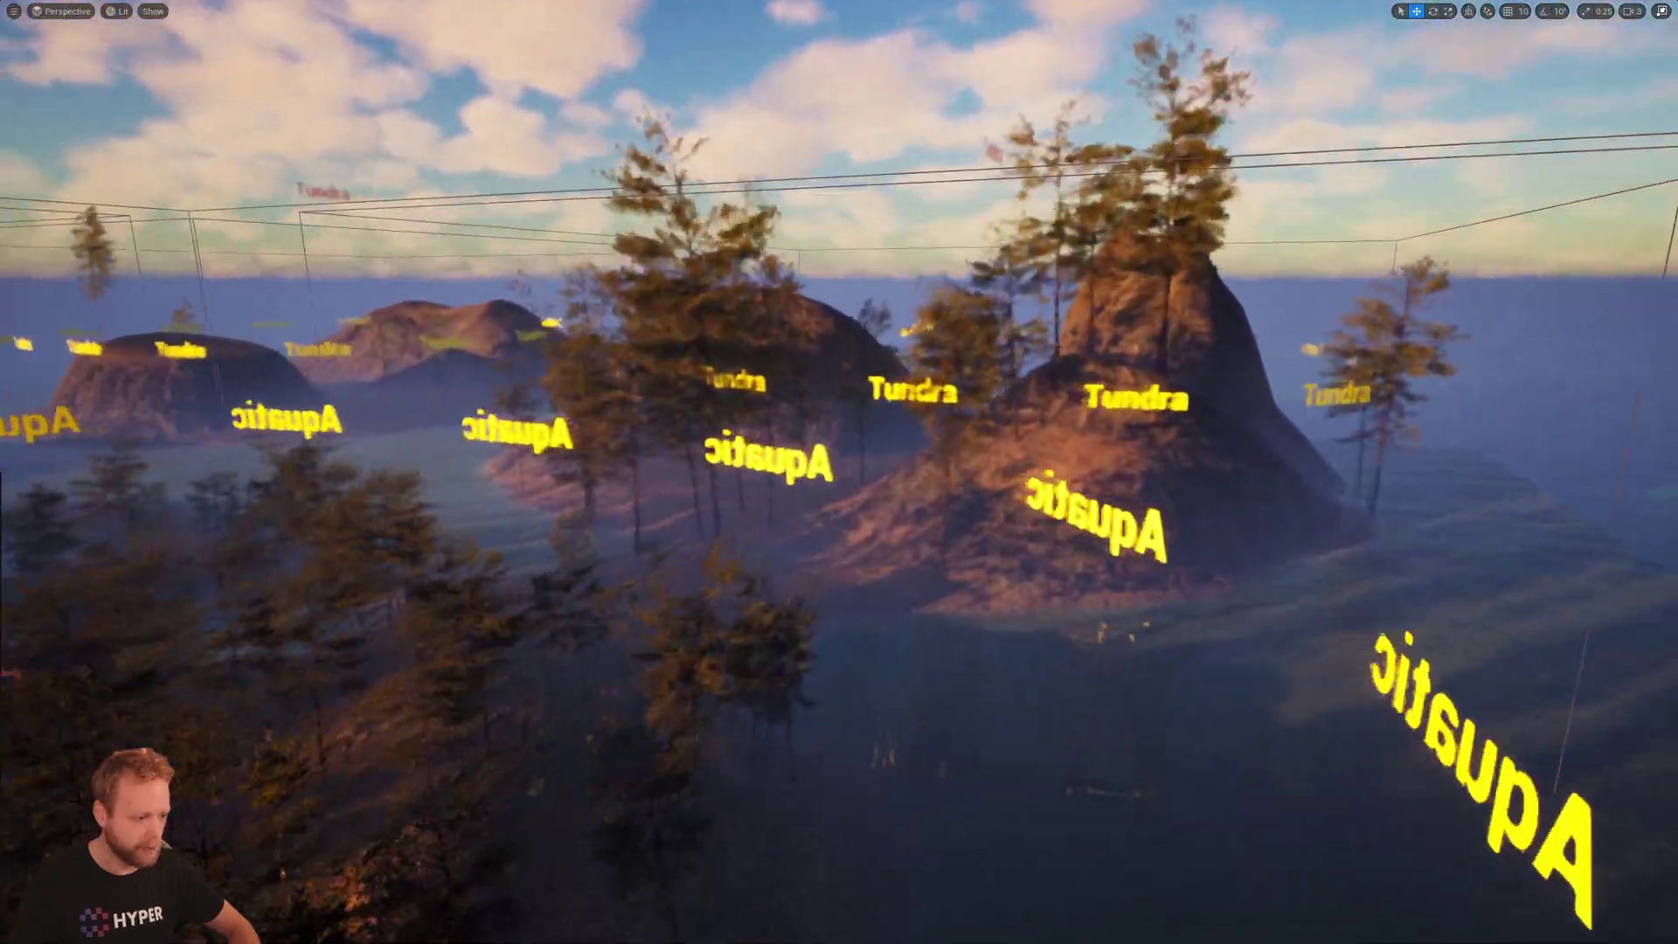
pyautogui.moveTo(611, 436); pyautogui.dragTo(617, 415, button='right')
pyautogui.press('w')
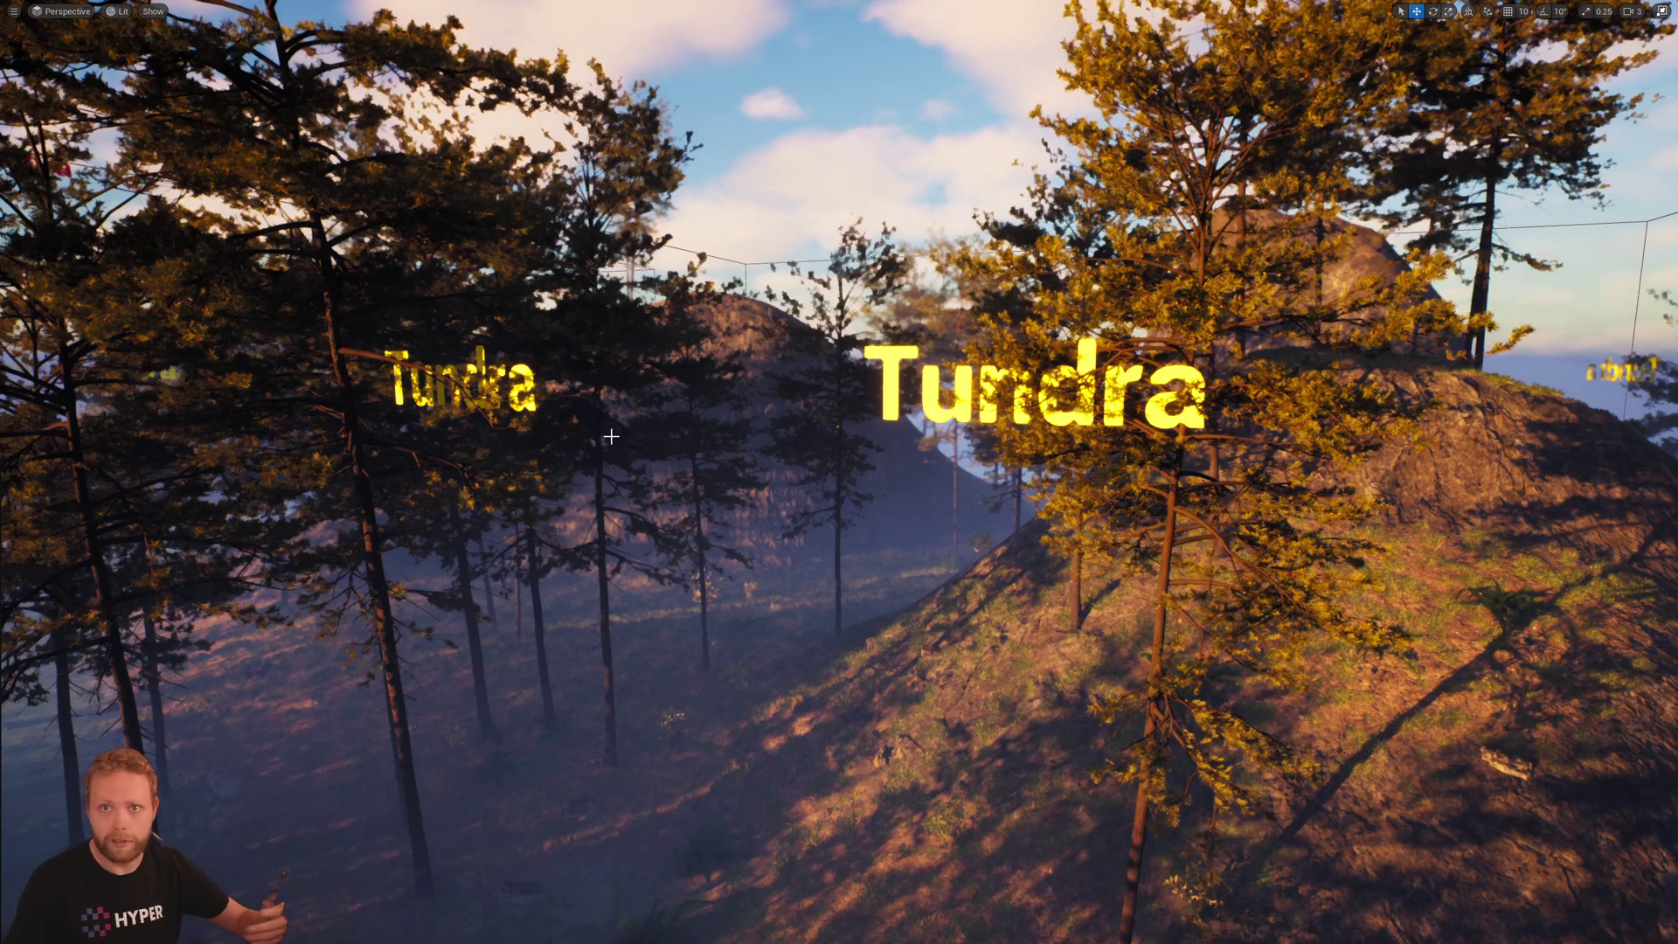
pyautogui.press('w')
pyautogui.moveTo(611, 436); pyautogui.dragTo(284, 430, button='right')
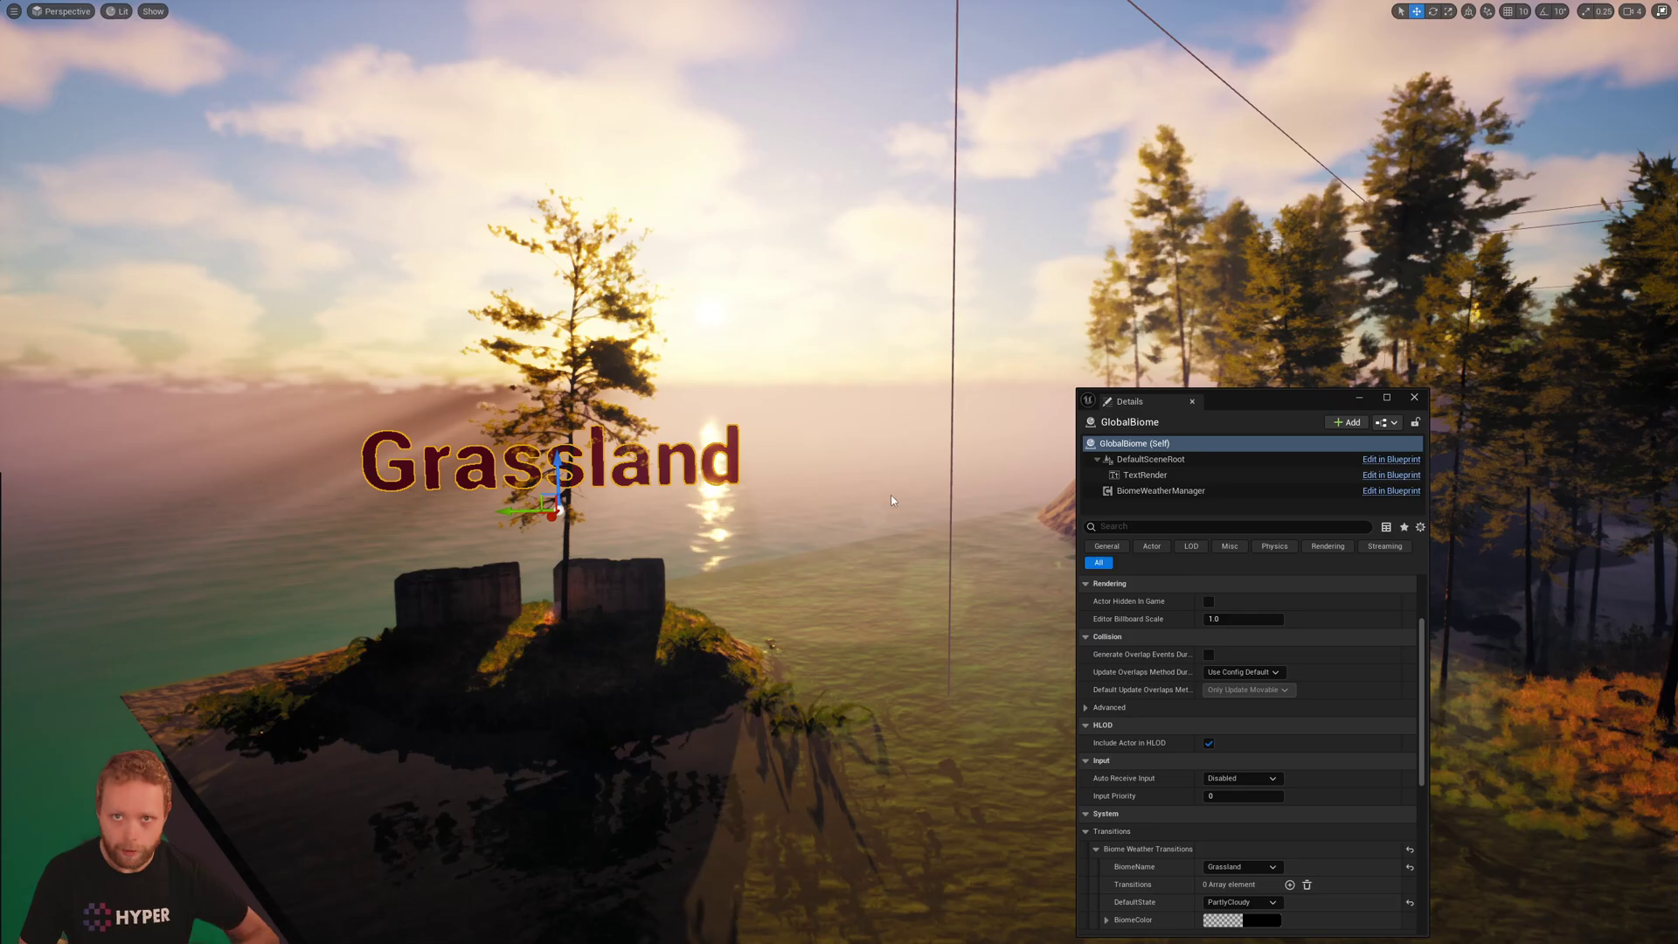
# - Frame the whole Grassland island and scroll GlobalBiome's Details to the Data Table Option
pyautogui.moveTo(964, 384); pyautogui.dragTo(1066, 377, button='right')
pyautogui.press('s')
pyautogui.moveTo(748, 517)
pyautogui.mouseDown(button='right')
pyautogui.moveTo(716, 503)
pyautogui.moveTo(748, 517)
pyautogui.mouseUp(button='right')
pyautogui.press('w')
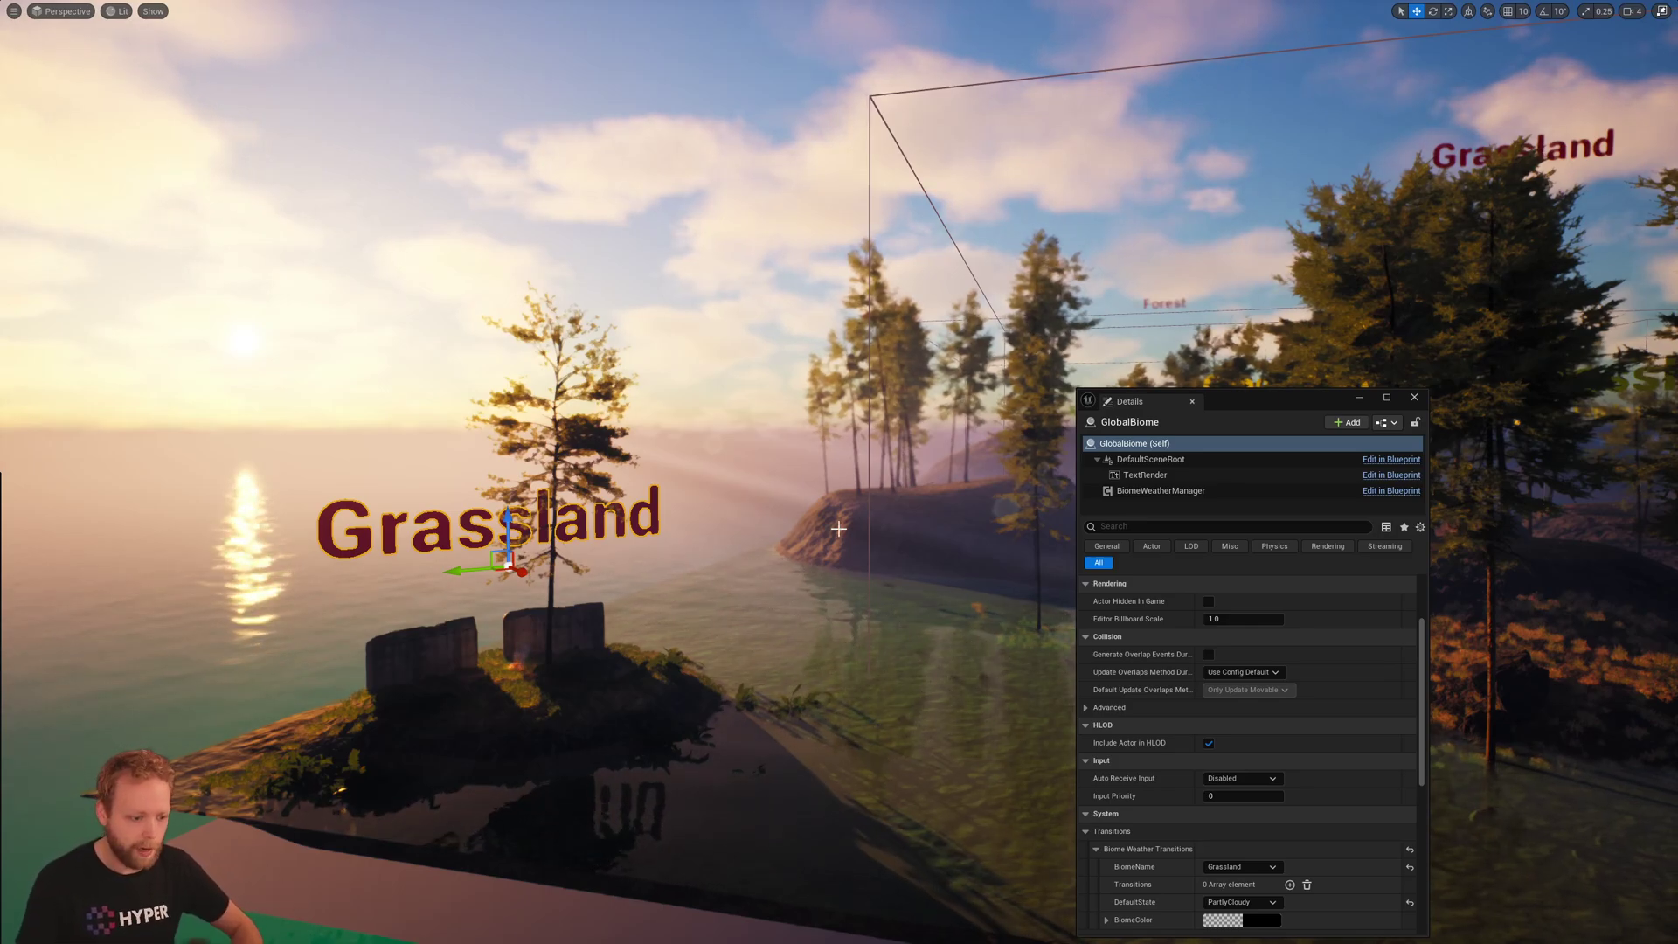
pyautogui.scroll(-2, 1173, 662)
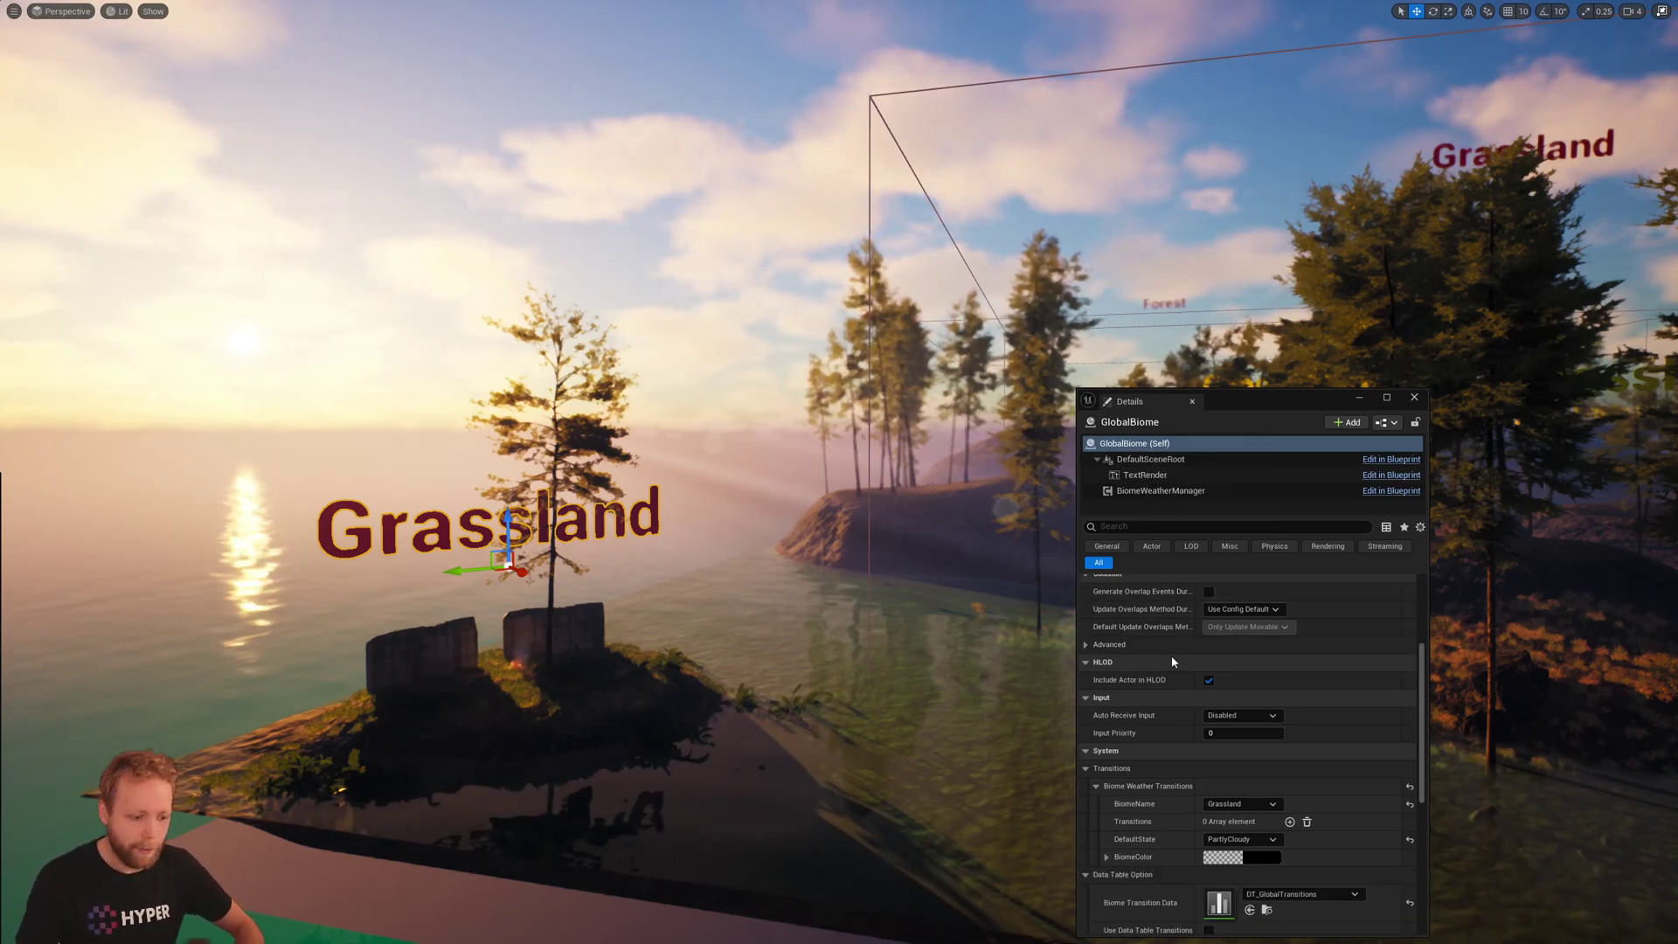
pyautogui.scroll(-3, 1163, 661)
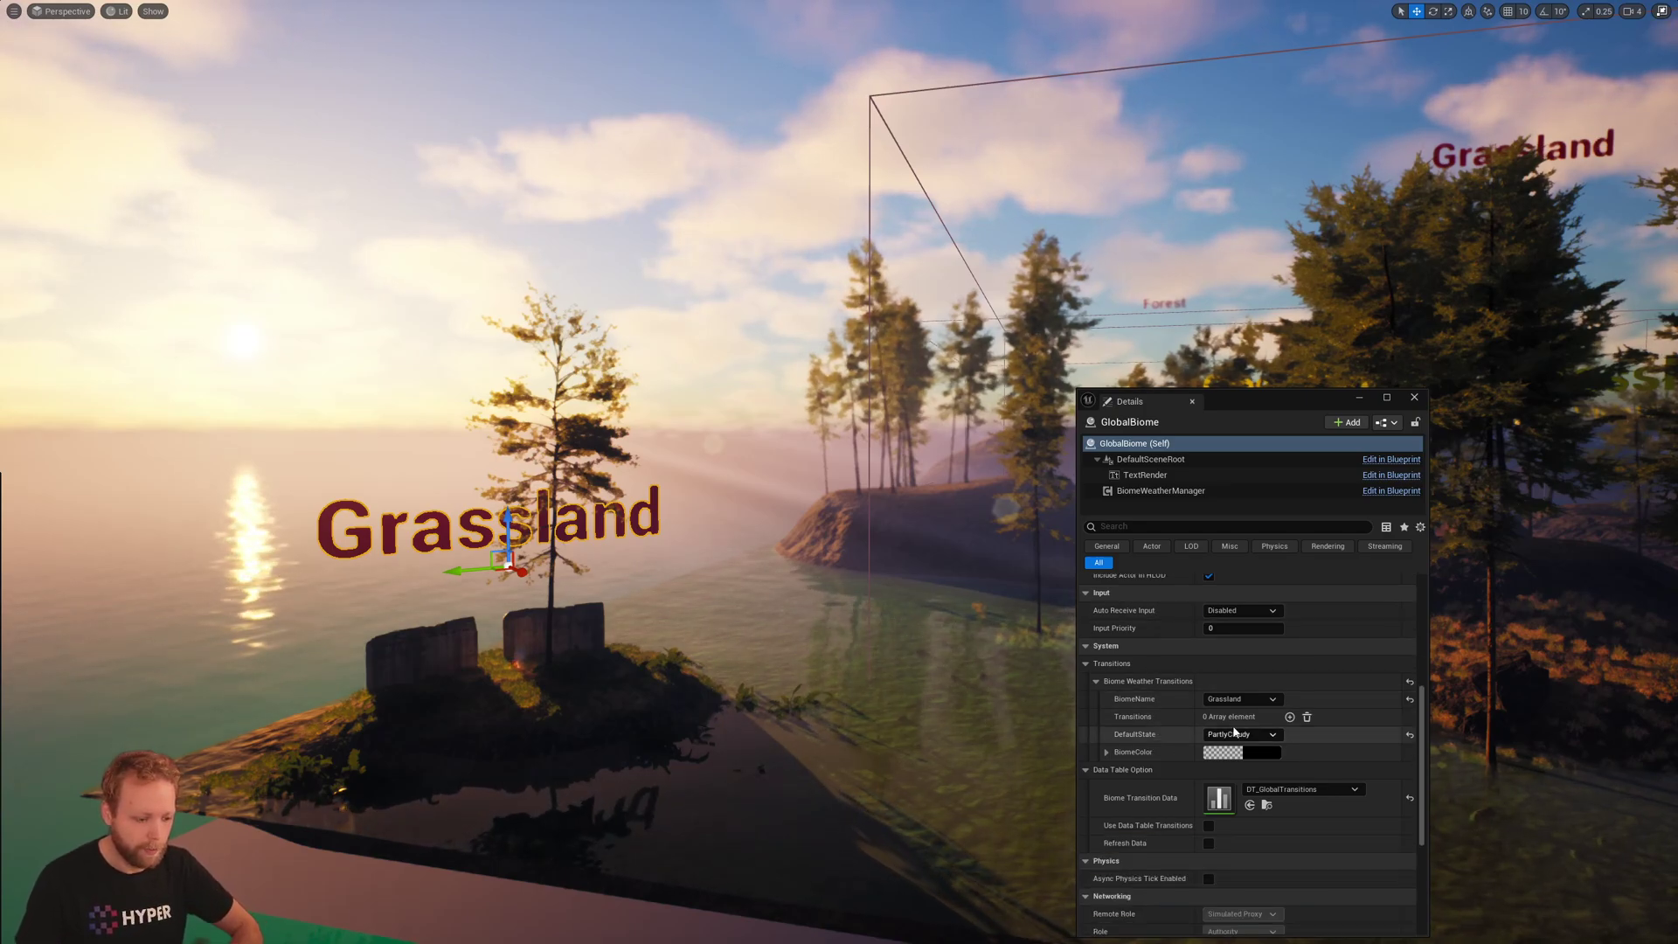
pyautogui.scroll(2, 1227, 734)
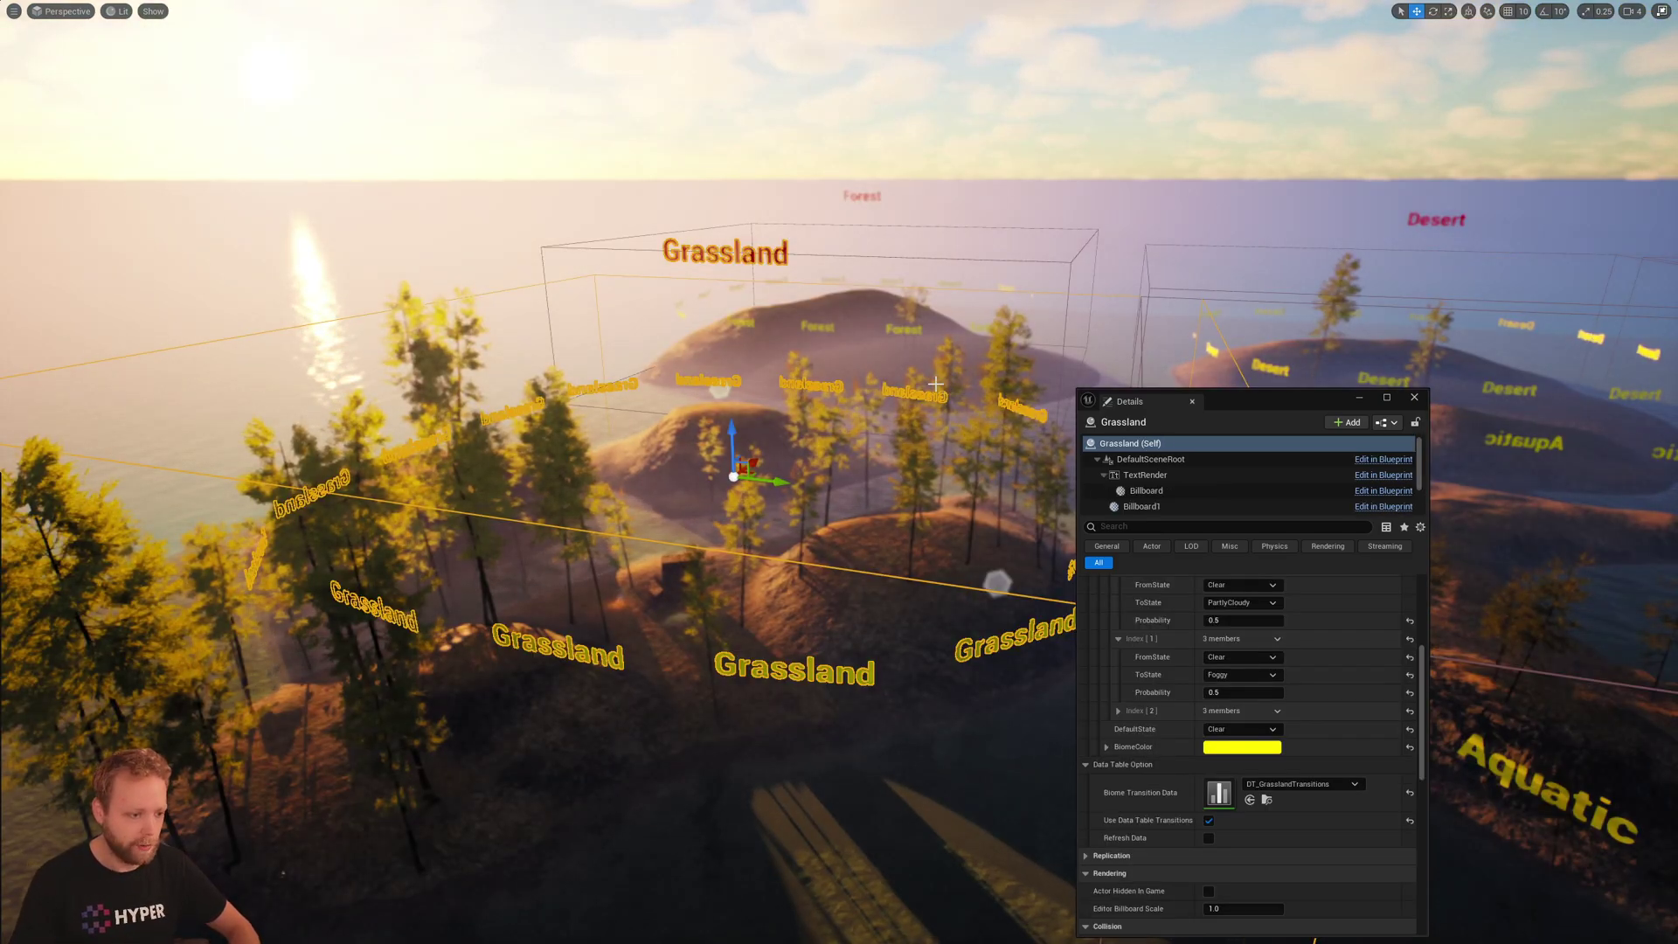
# - Fly to the Aquatic island, select its biome area, and scroll its Details to the Transitions
pyautogui.moveTo(795, 459); pyautogui.dragTo(764, 344, button='right')
pyautogui.press('w')
pyautogui.press('w')
pyautogui.click(812, 312)
pyautogui.press('w')
pyautogui.scroll(2, 1176, 703)
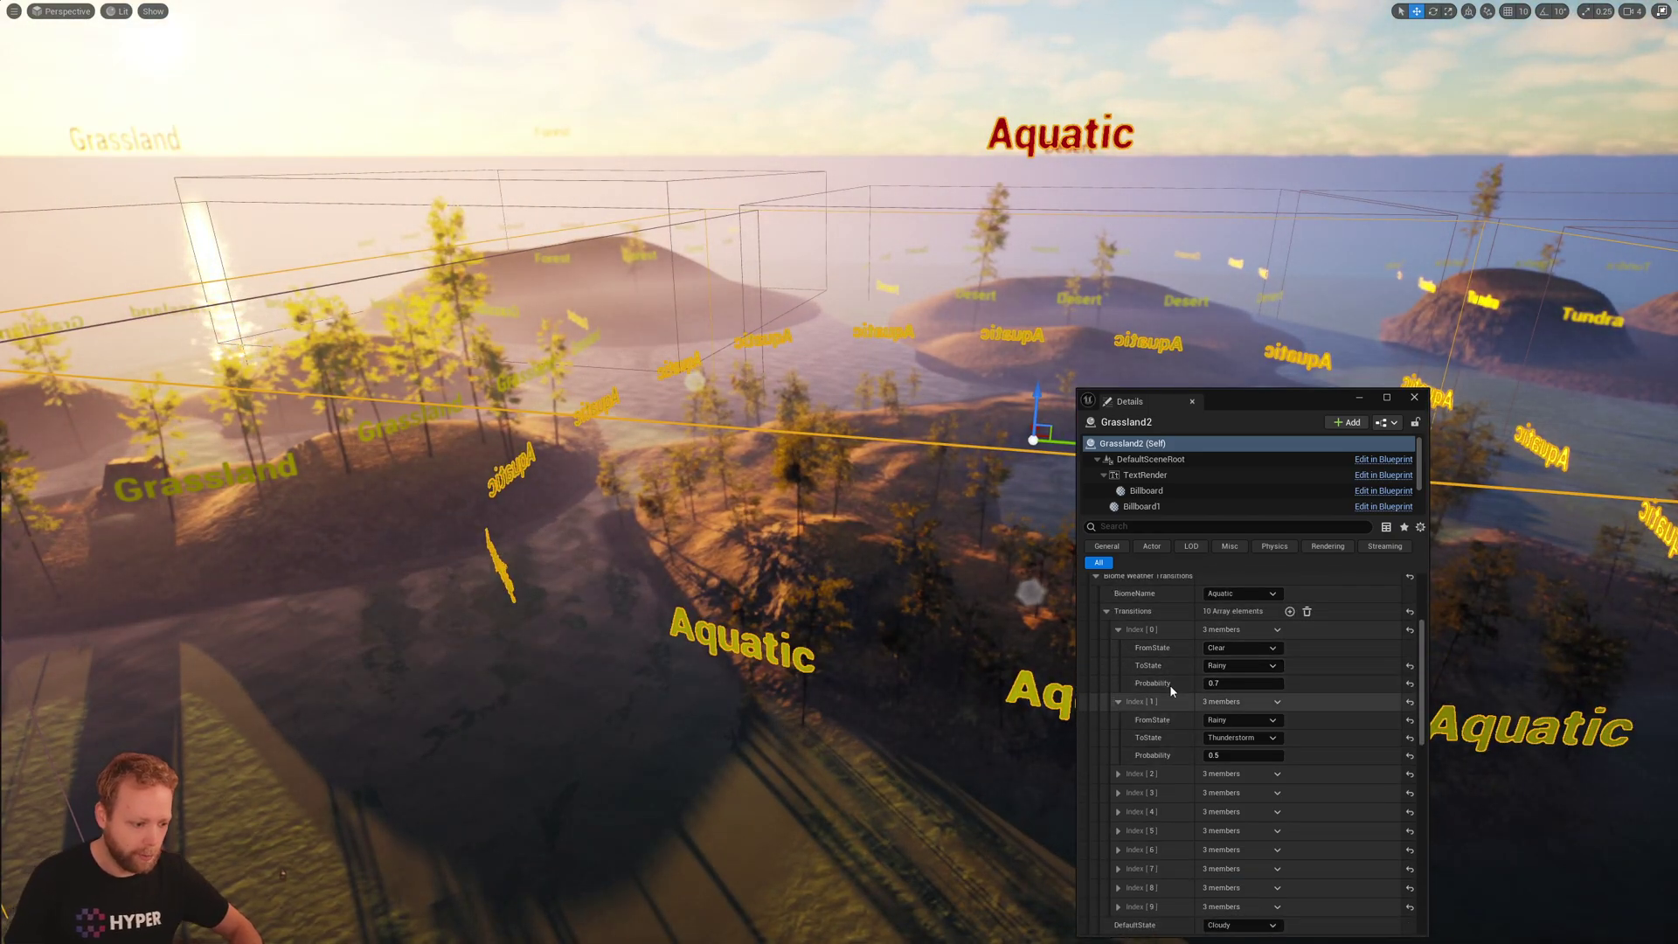
pyautogui.scroll(-2, 1180, 699)
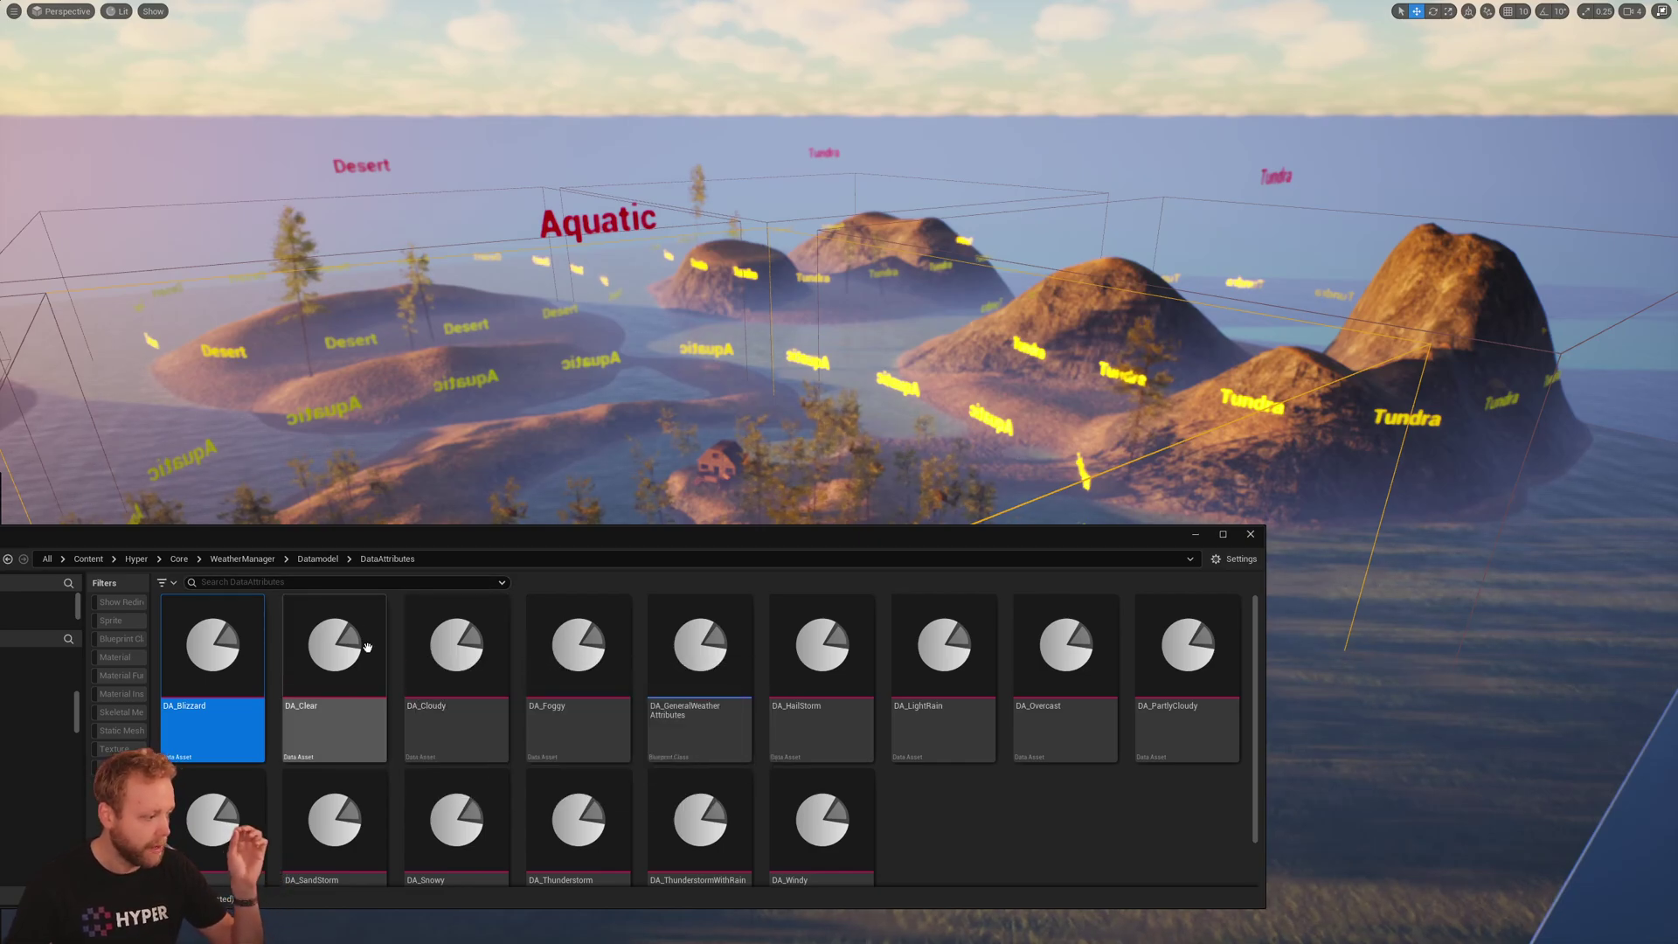
pyautogui.moveTo(213, 728)
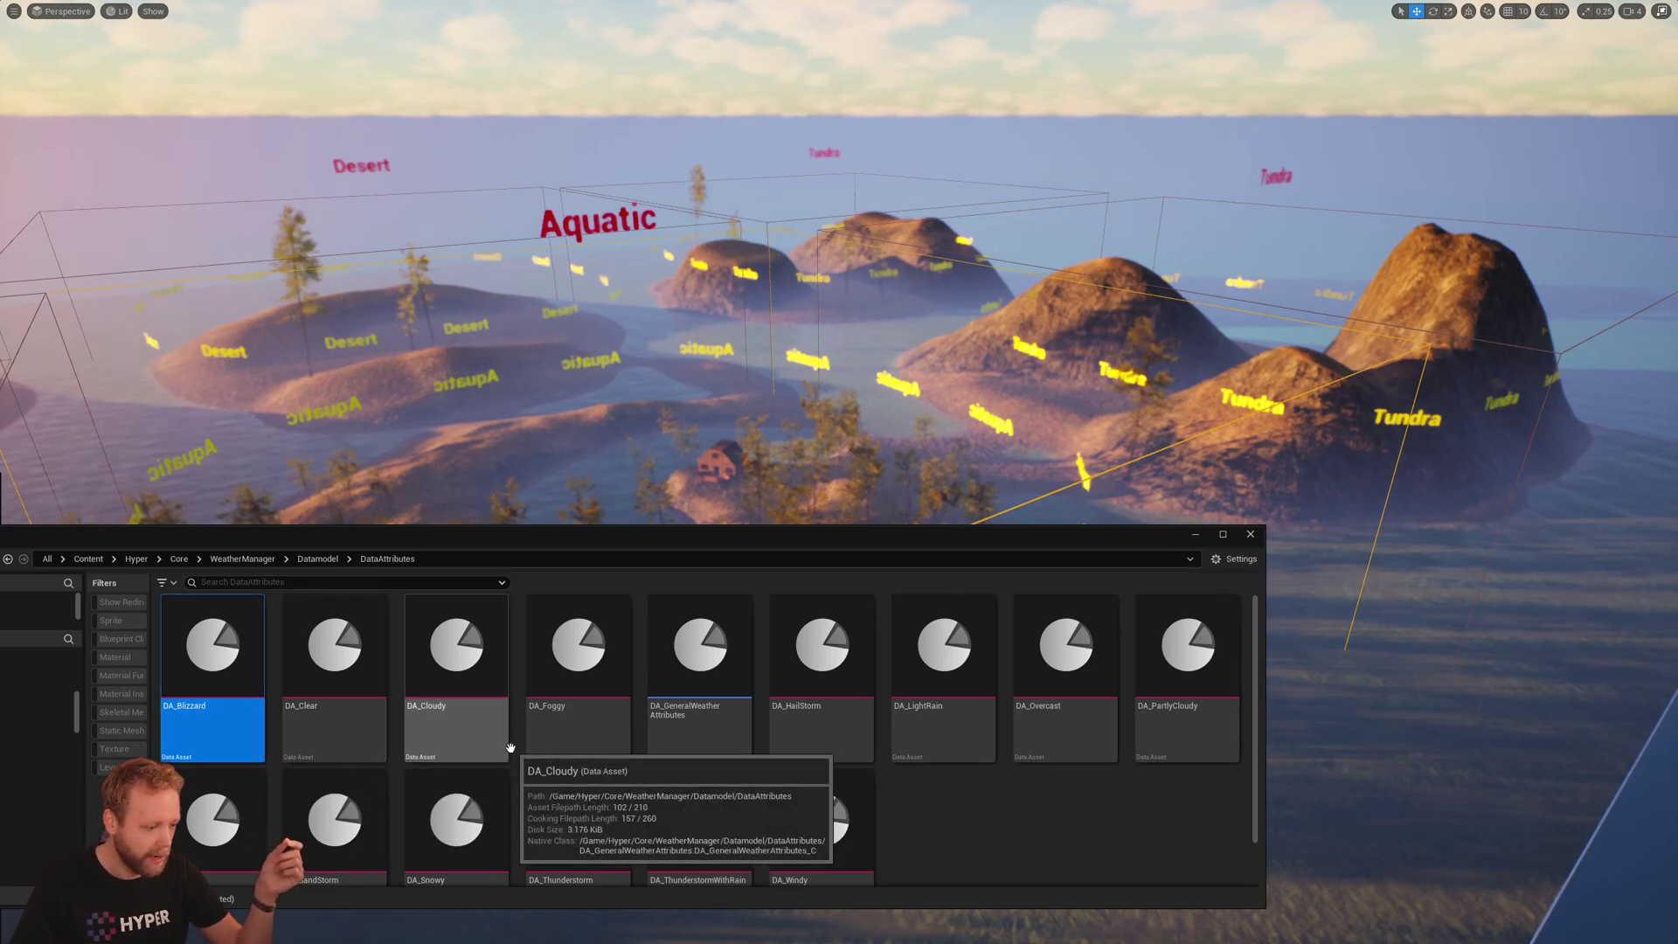
pyautogui.moveTo(549, 746)
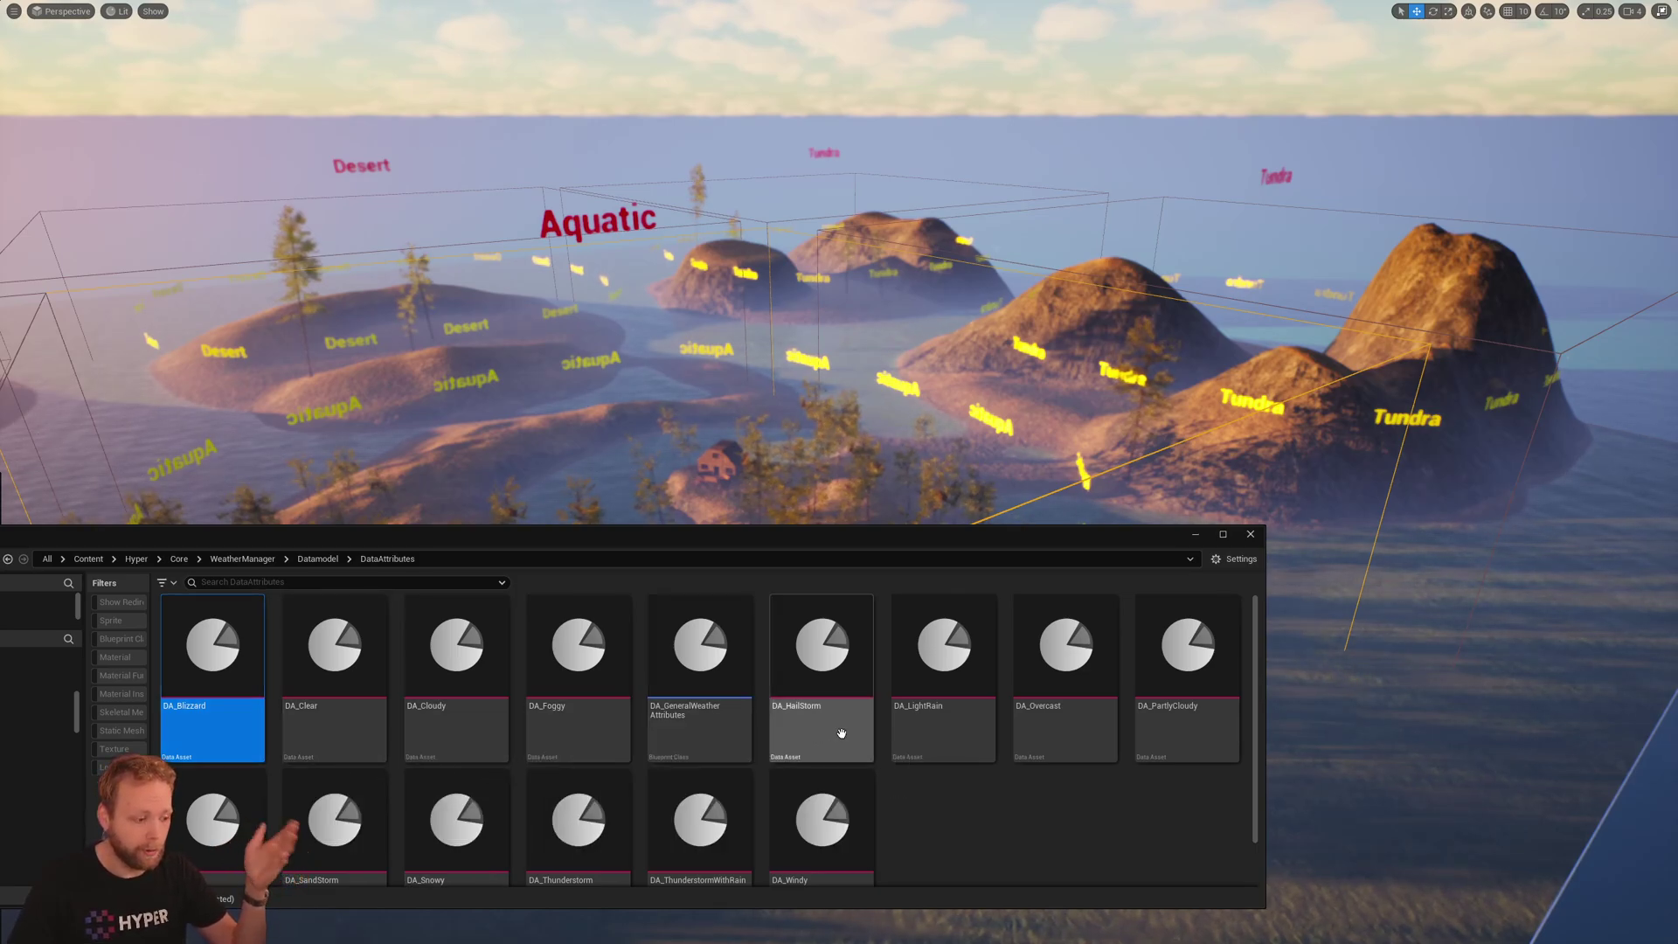
pyautogui.moveTo(841, 732)
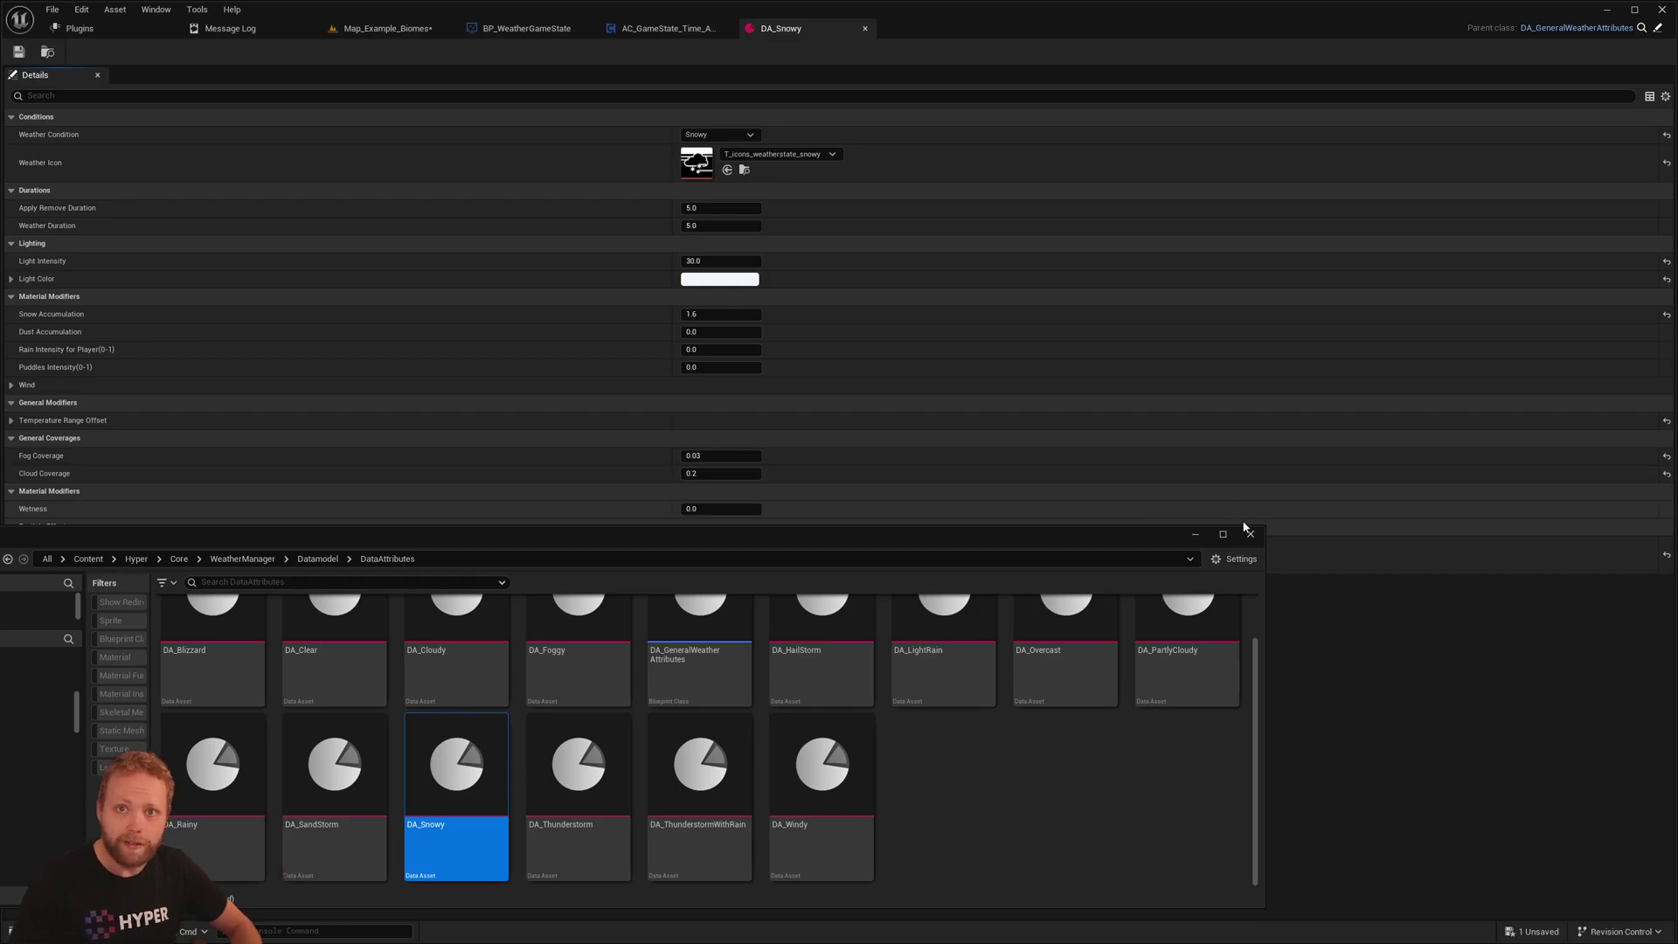
# - Hide the asset browser and expand DA_Snowy's Wind and Wind Direction X, Y, Z values
pyautogui.click(1196, 535)
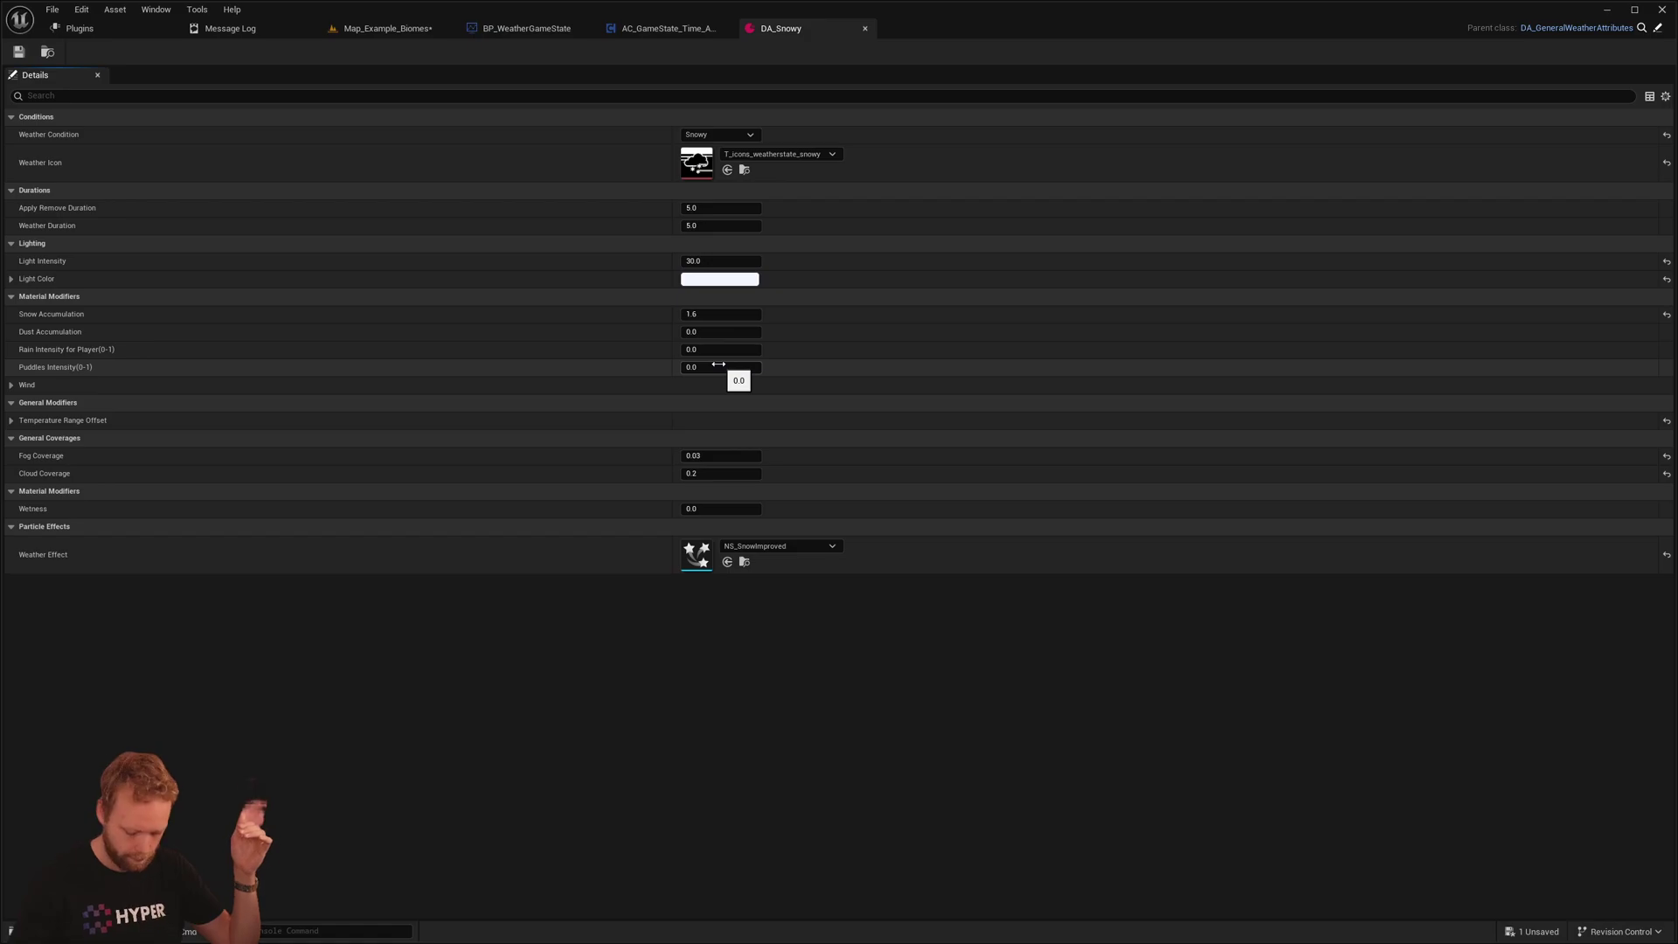
pyautogui.click(26, 385)
pyautogui.click(22, 403)
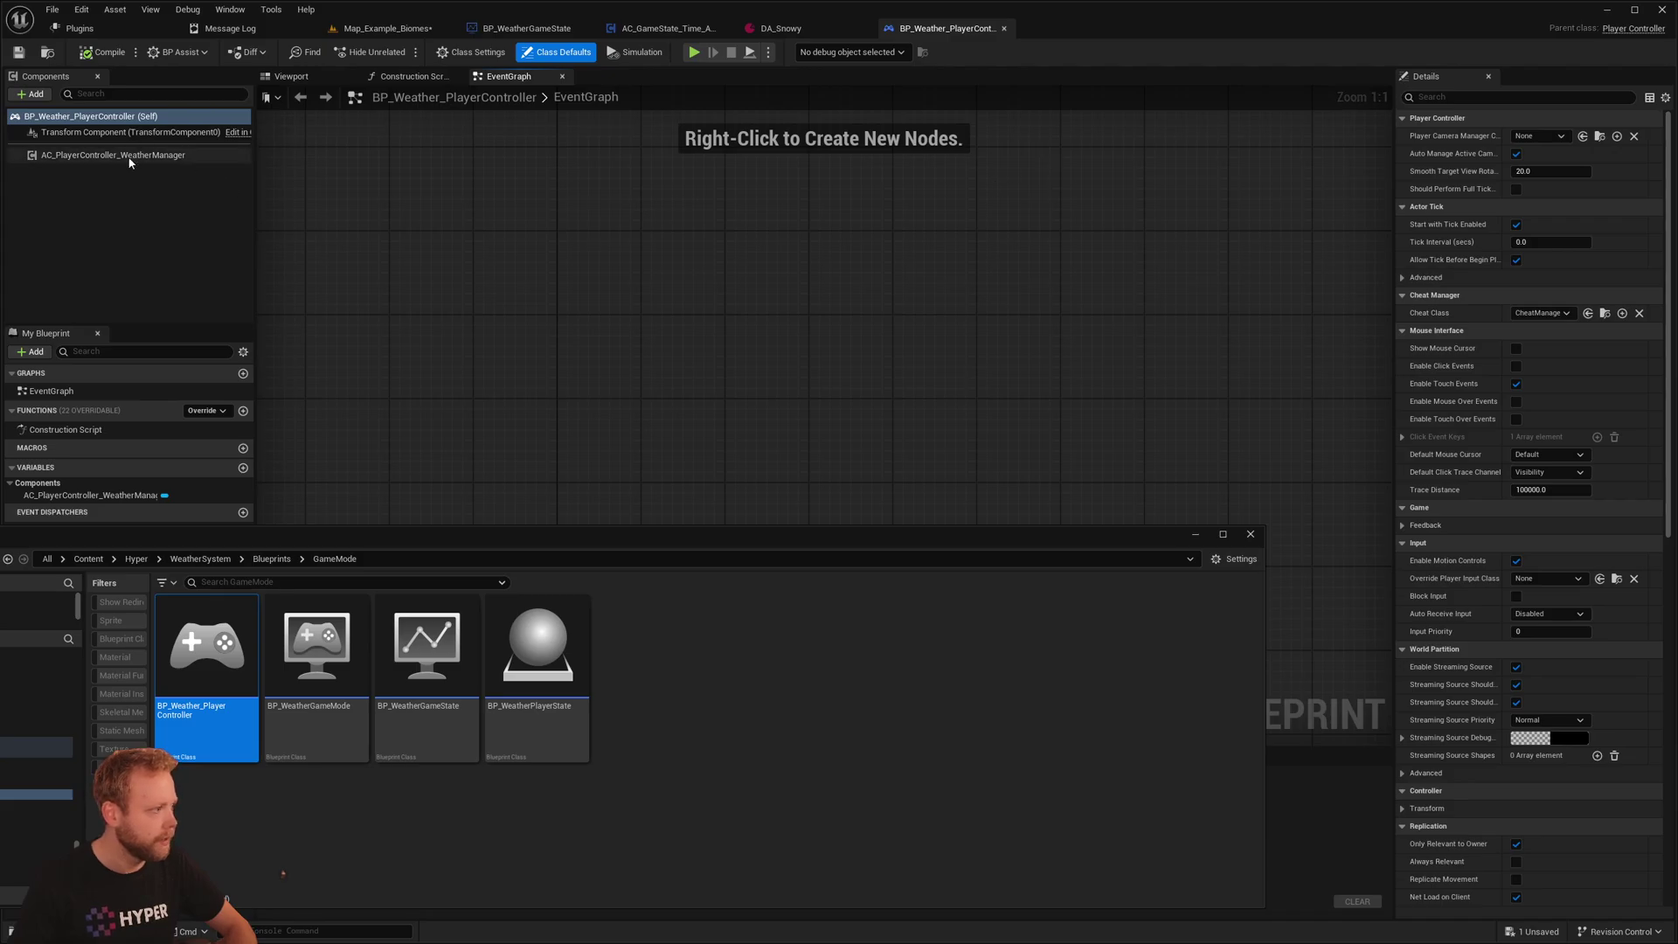
# - Open the AC_PlayerController_WeatherManager blueprint and inspect its OnPlayerExitedBiome, OnPlayerEnteredBiome and OnPlayerExitedControlArea functions
pyautogui.click(114, 155)
pyautogui.click(1210, 534)
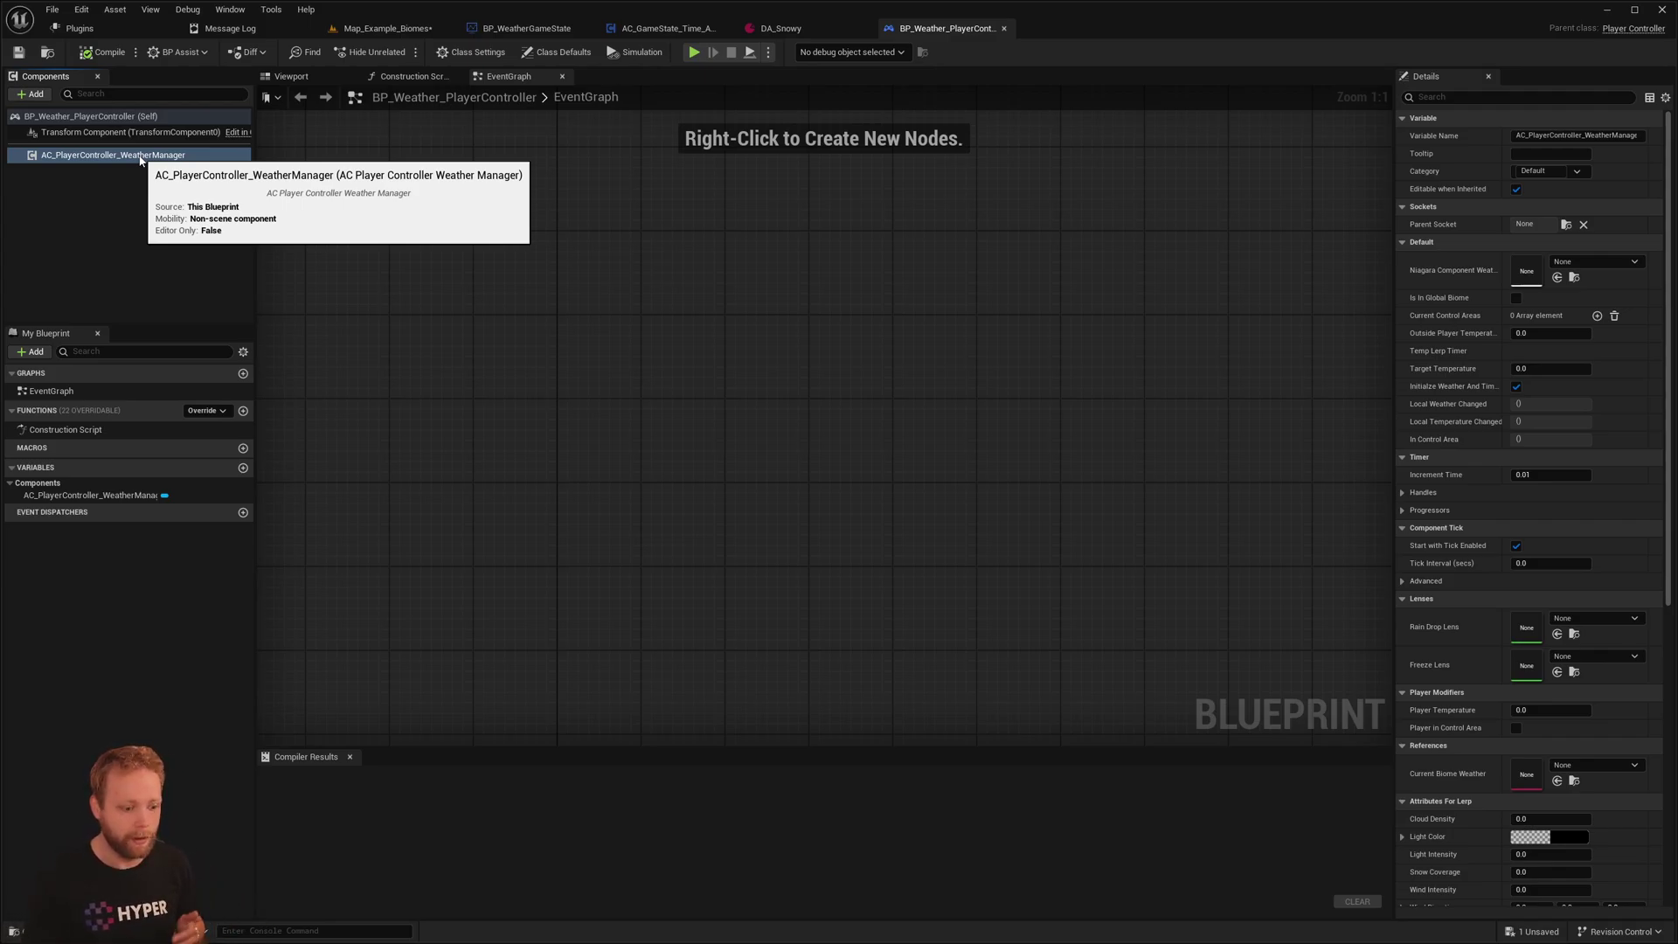
pyautogui.doubleClick(139, 156)
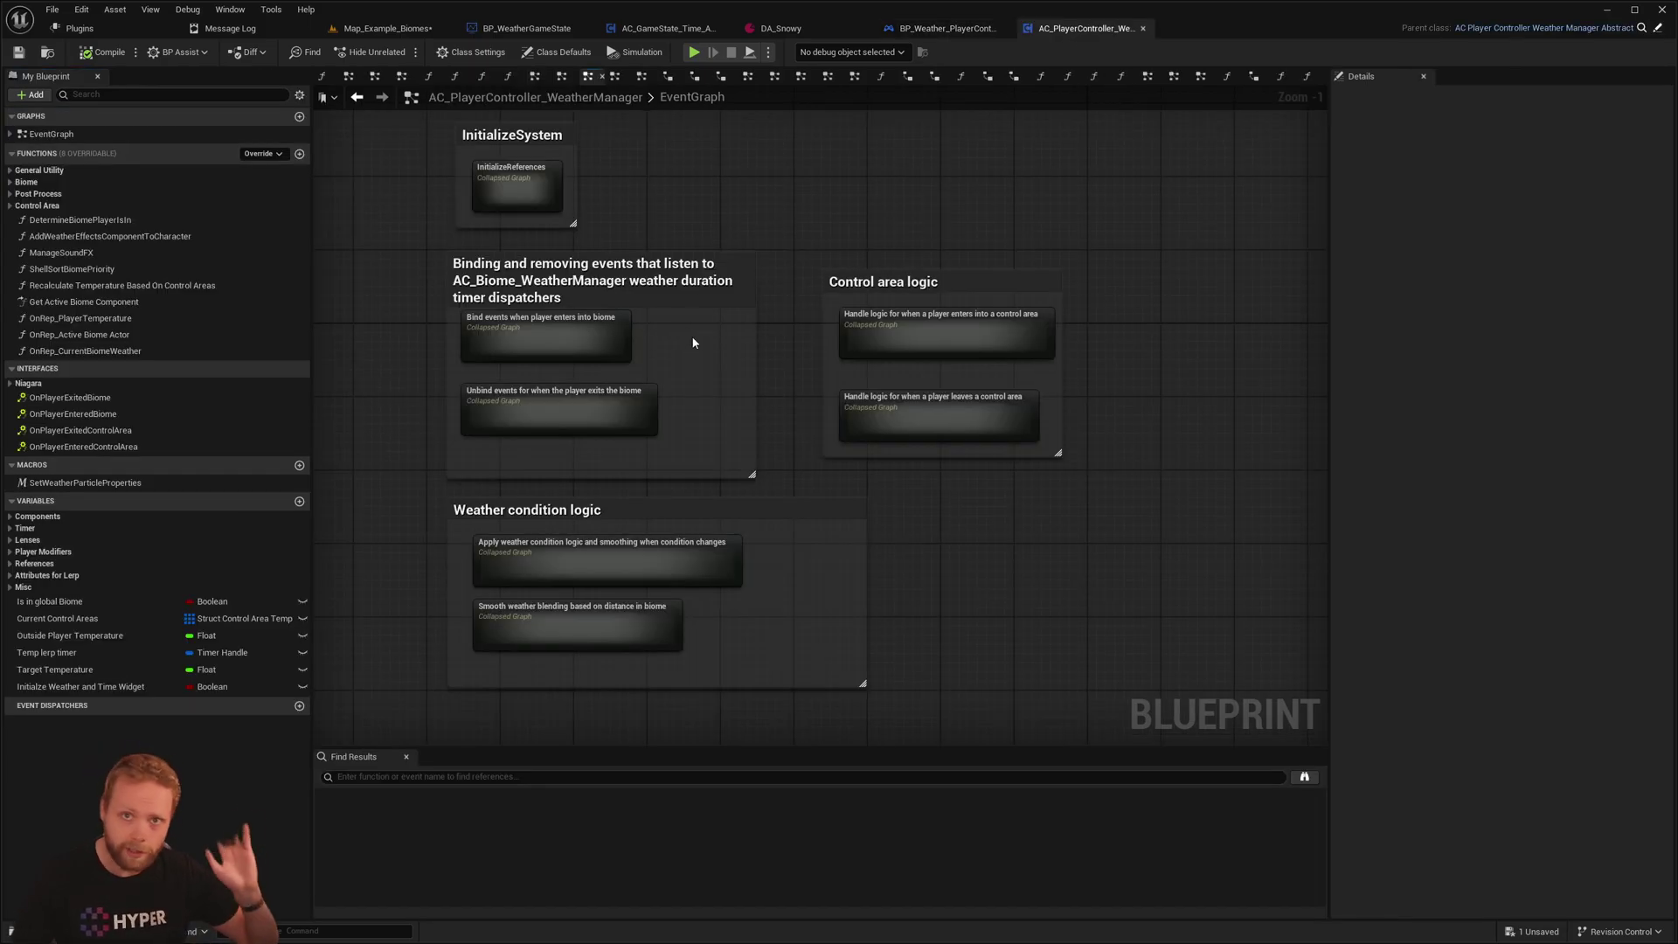
pyautogui.click(81, 399)
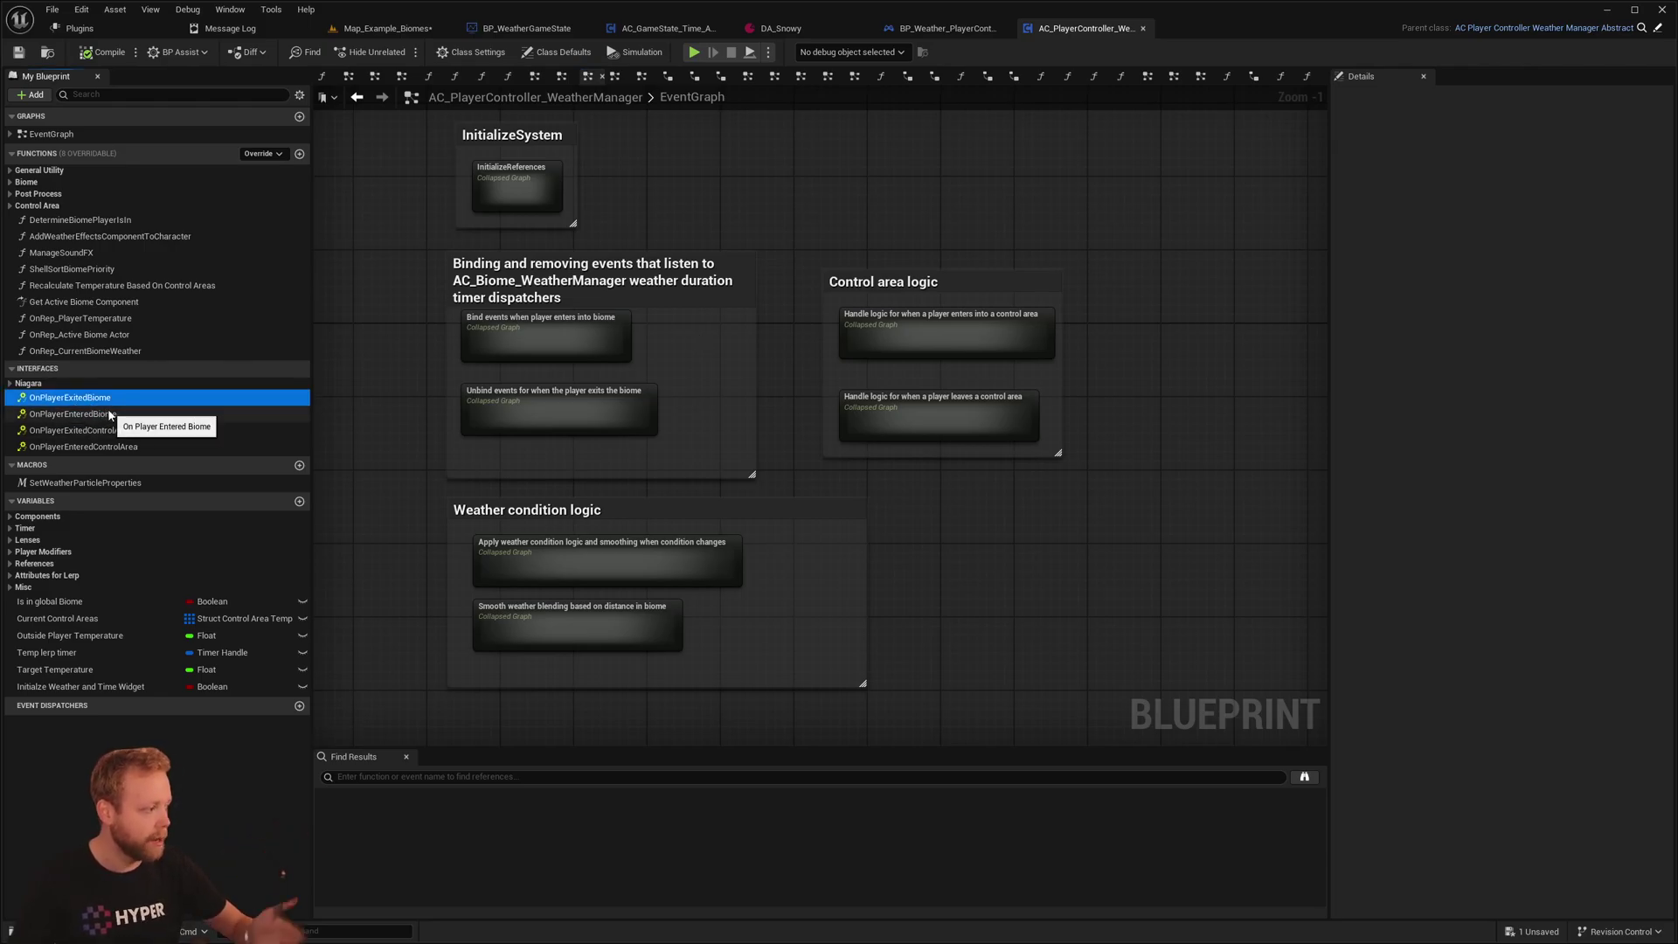
pyautogui.click(110, 416)
pyautogui.click(130, 432)
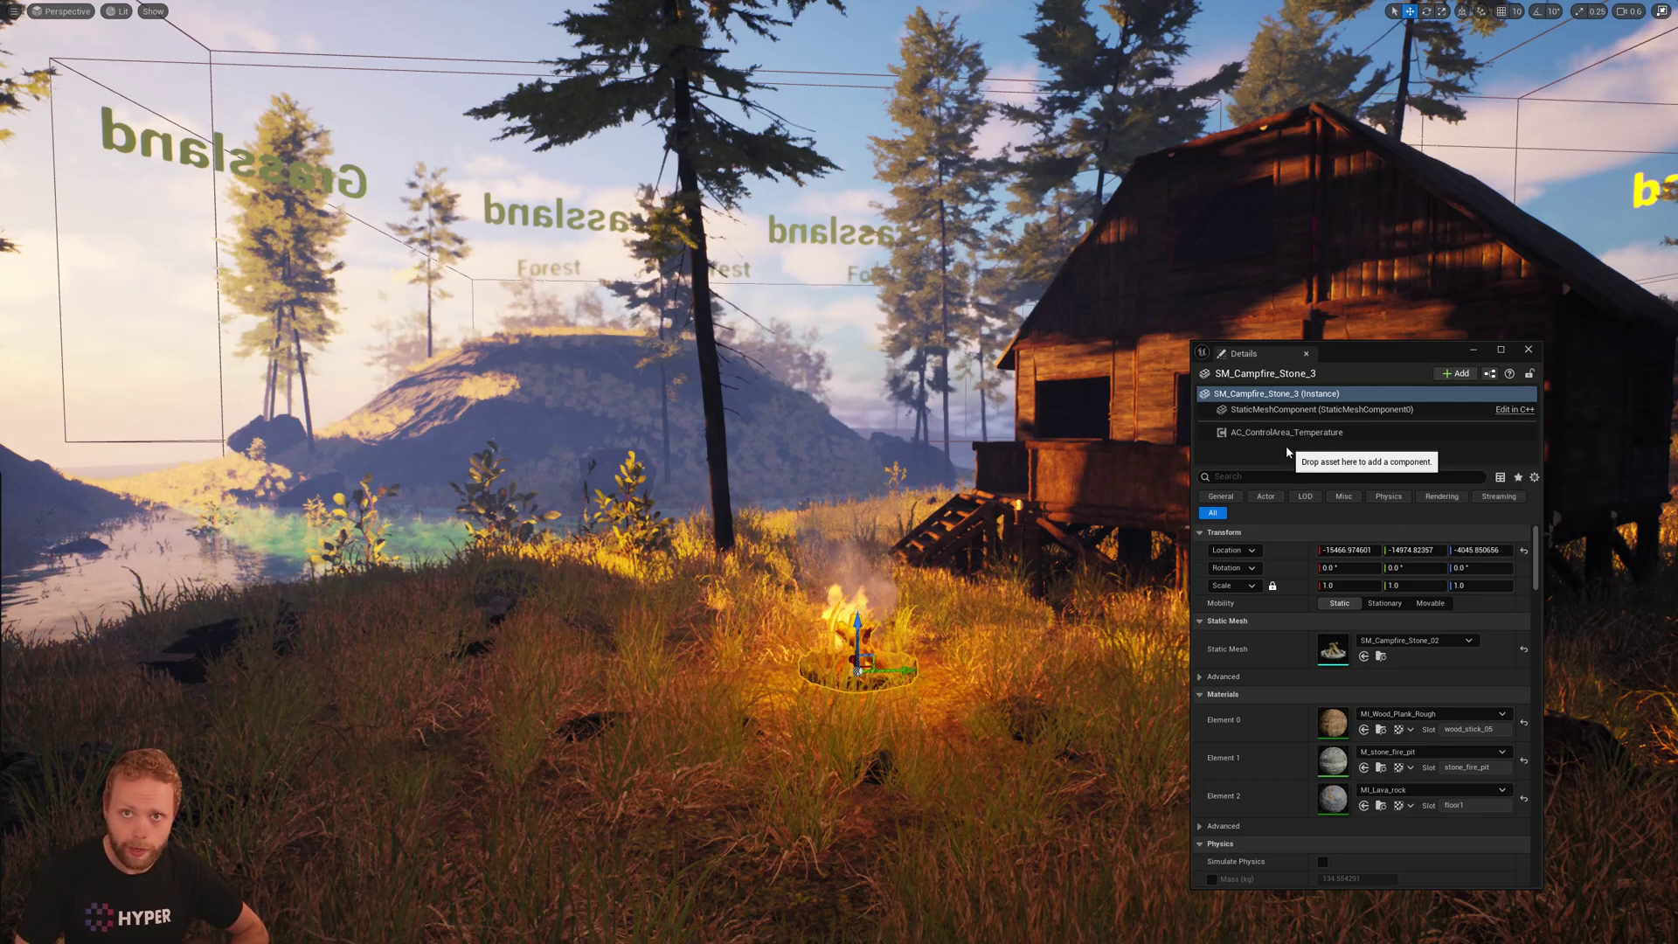
# - Enlarge the campfire's AC_ControlArea_Temperature sphere radius from 300 to about 476 and respawn the collider
pyautogui.click(1276, 436)
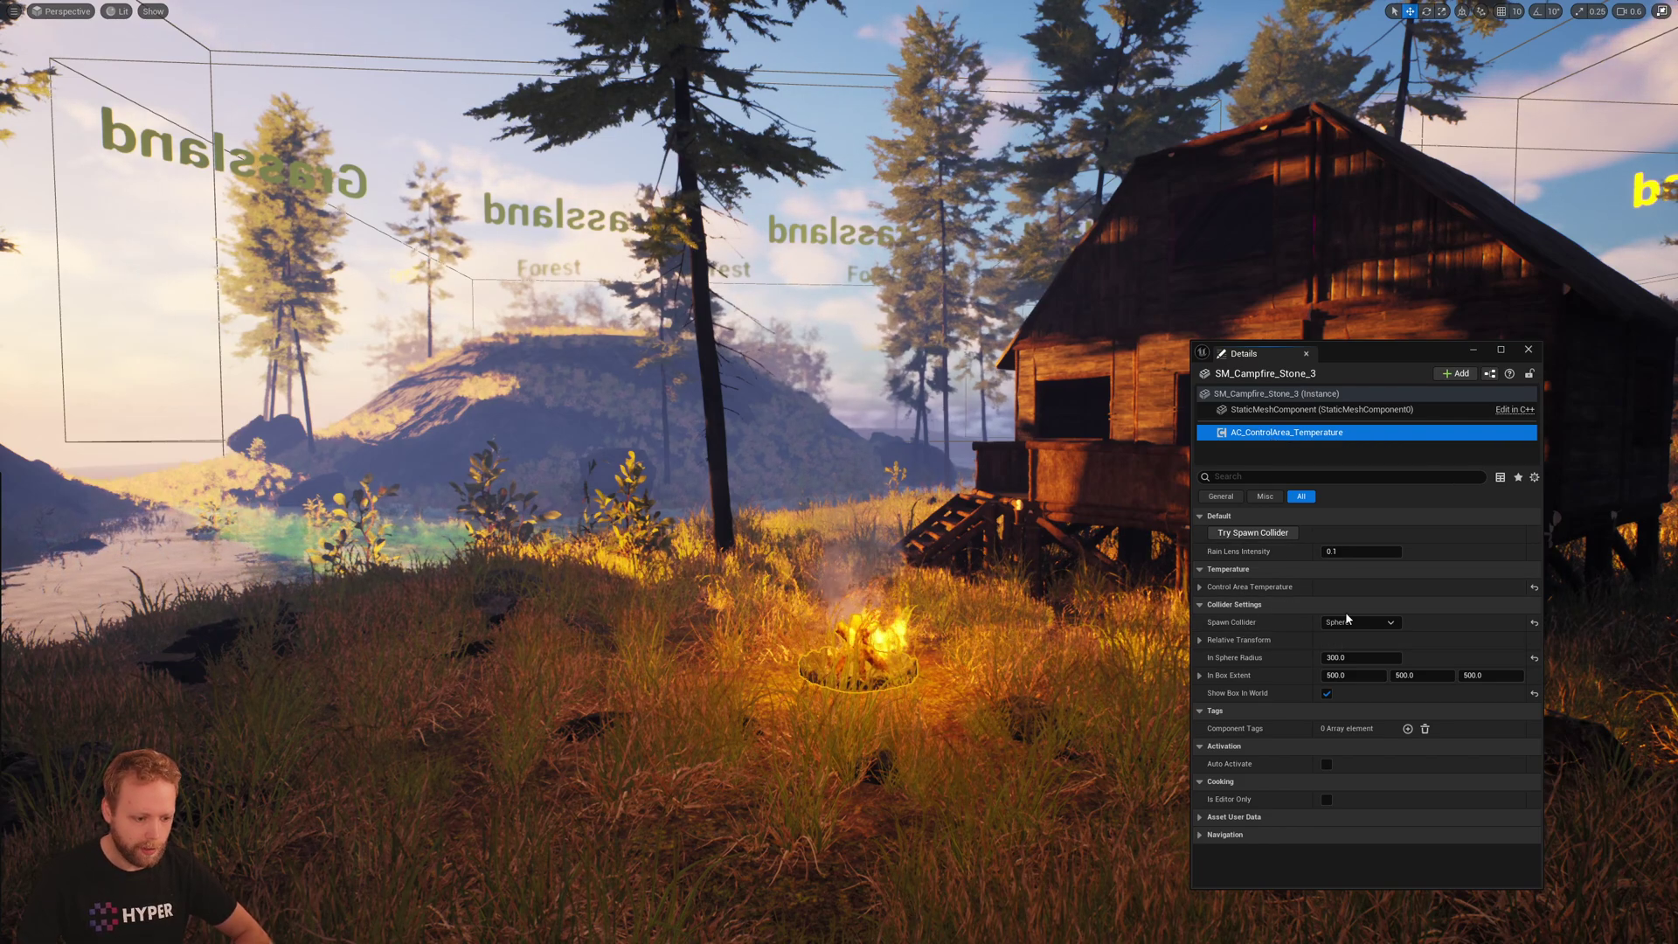
pyautogui.click(1199, 586)
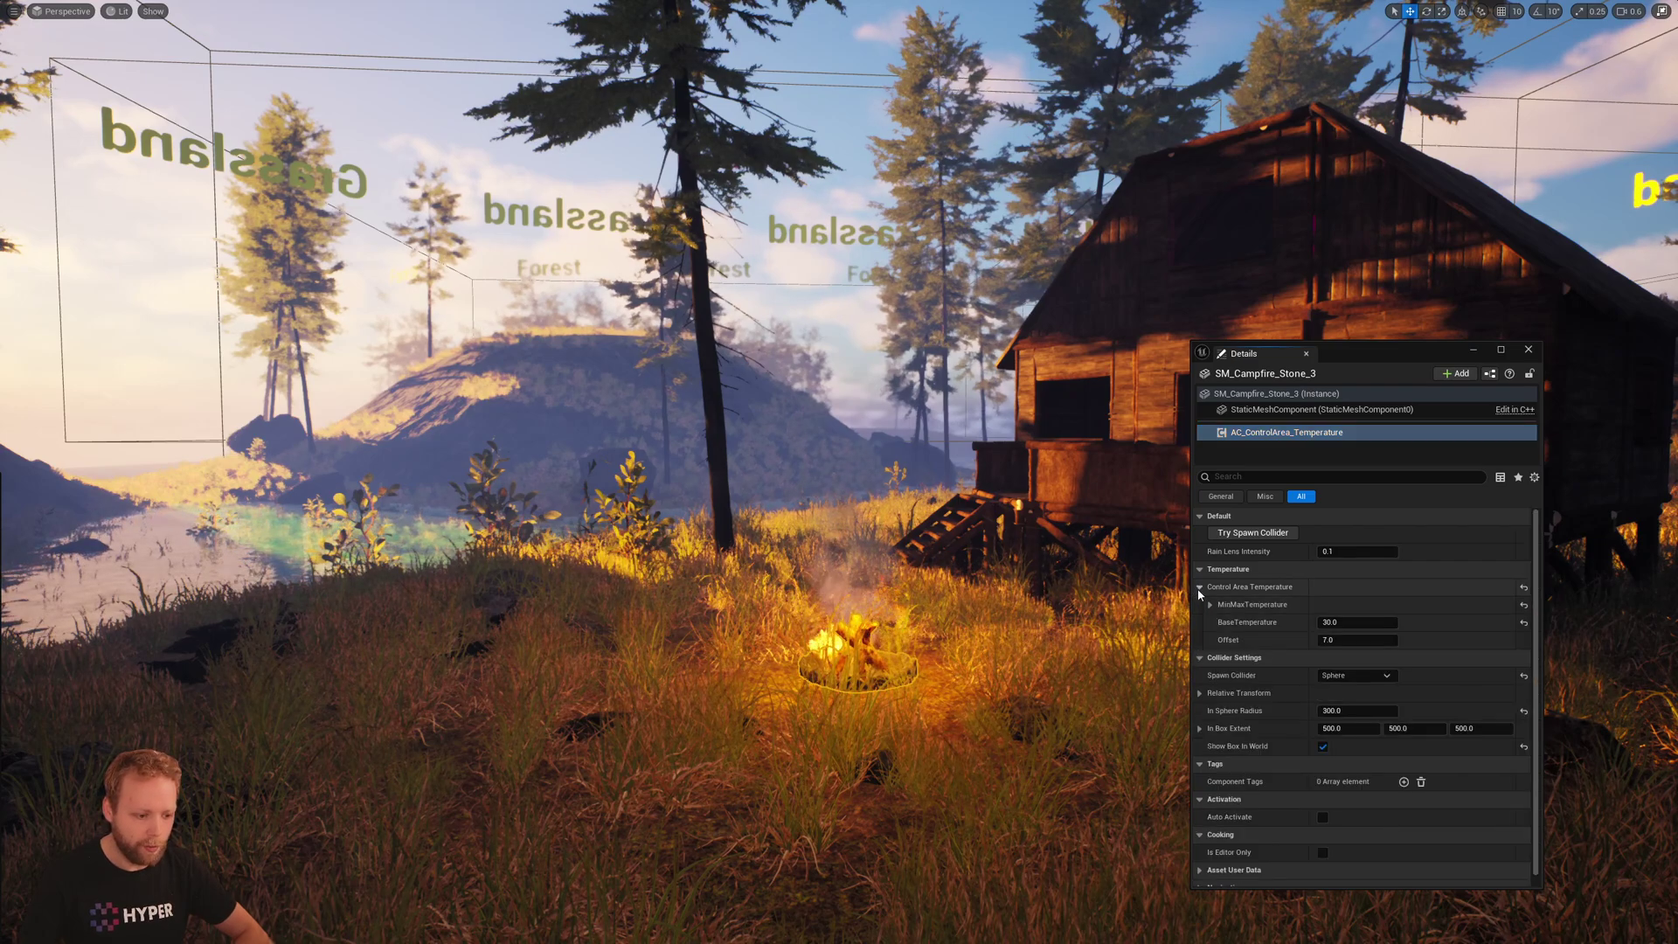
pyautogui.click(1212, 605)
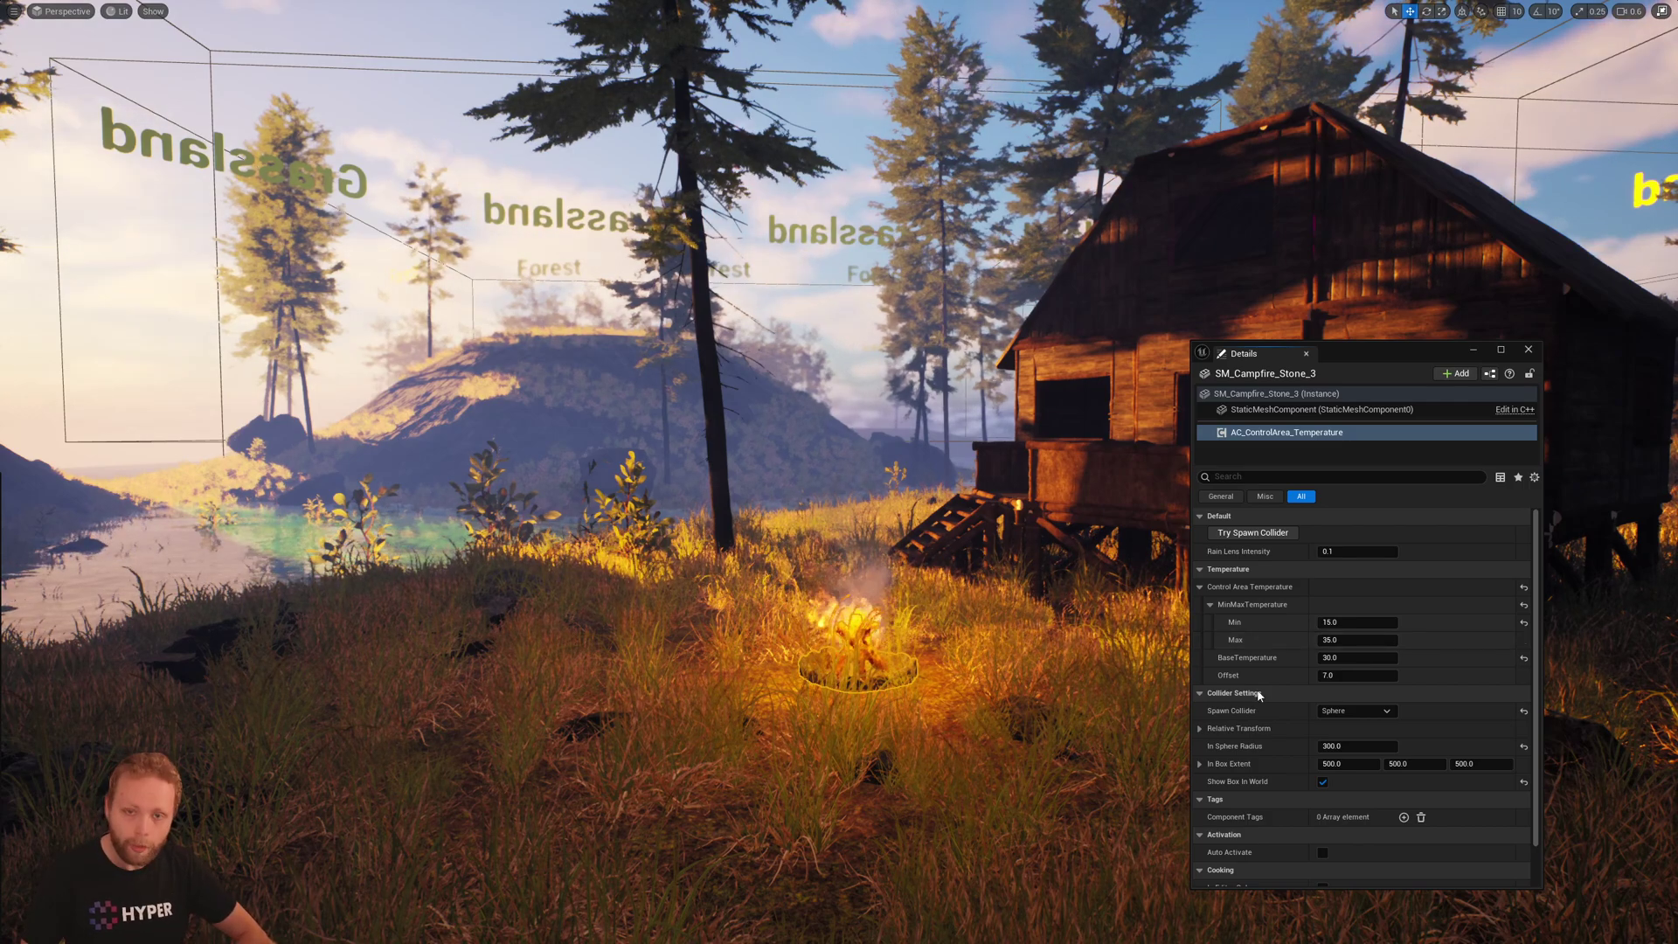
pyautogui.scroll(-2, 1342, 710)
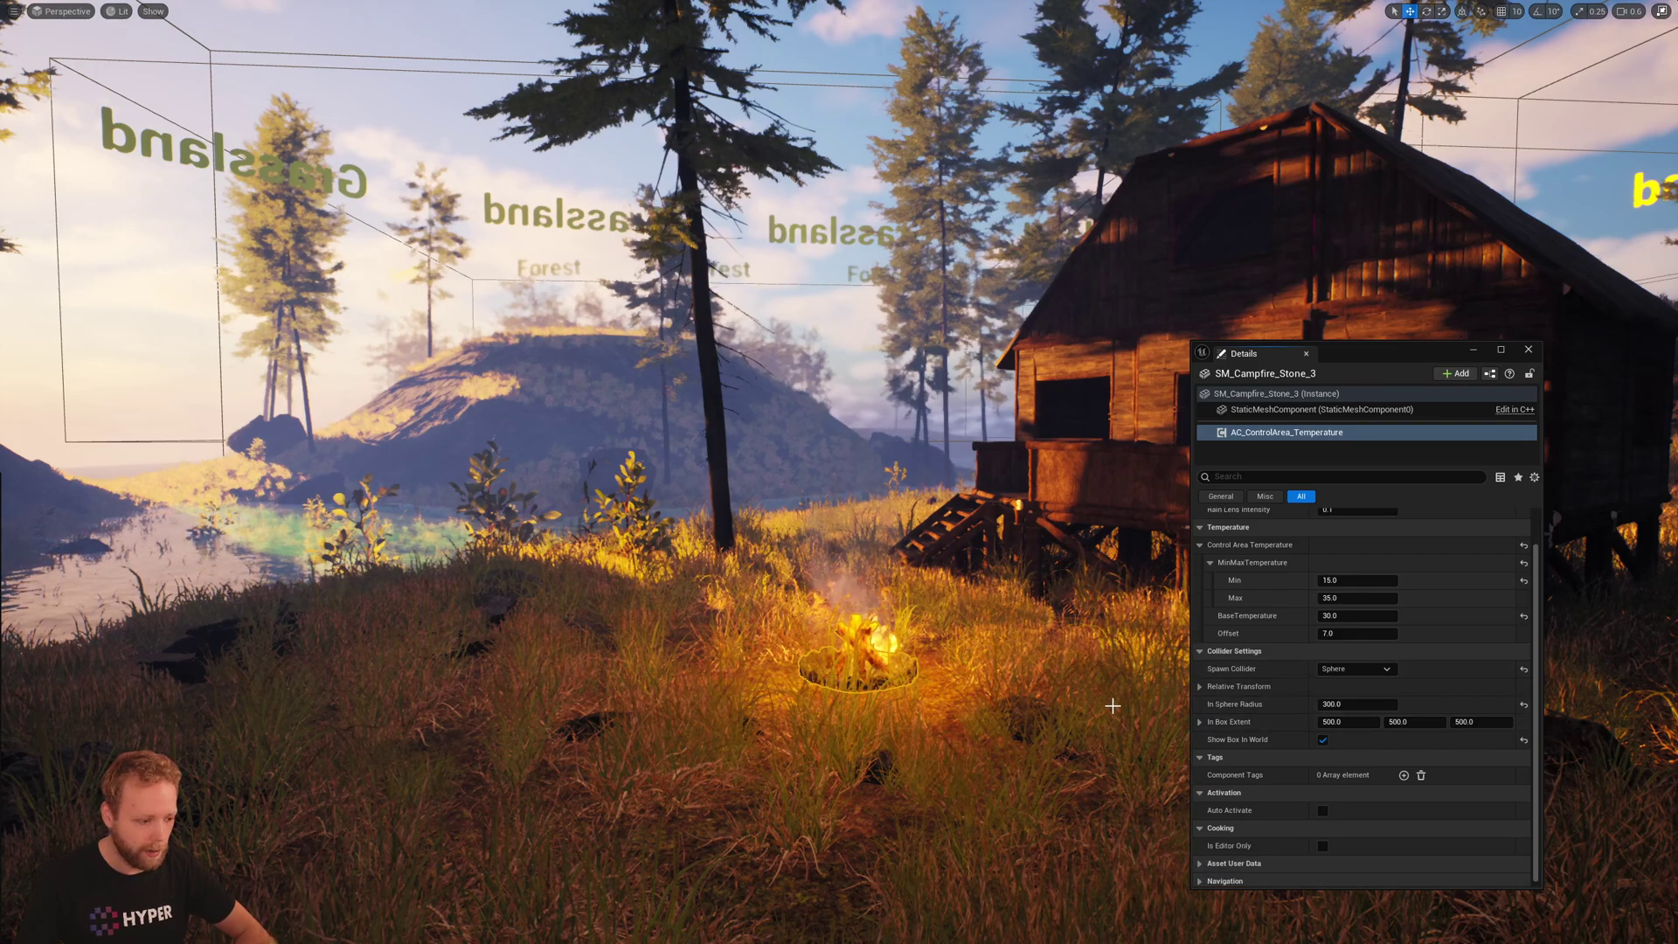
pyautogui.scroll(2, 1346, 708)
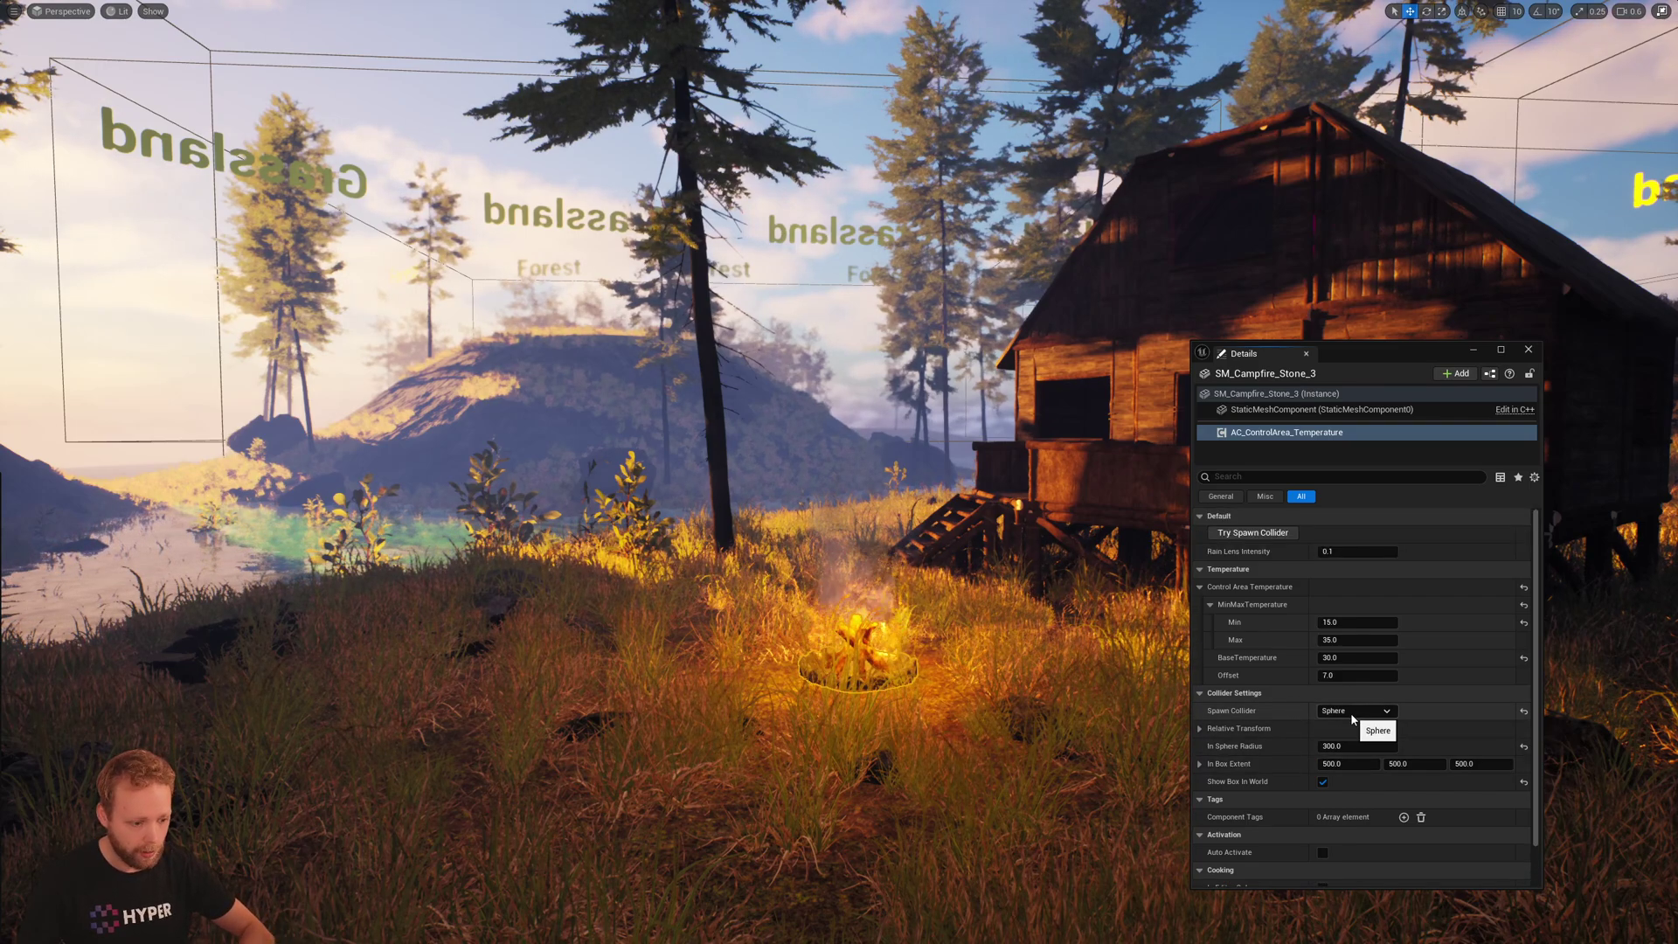
pyautogui.click(1271, 533)
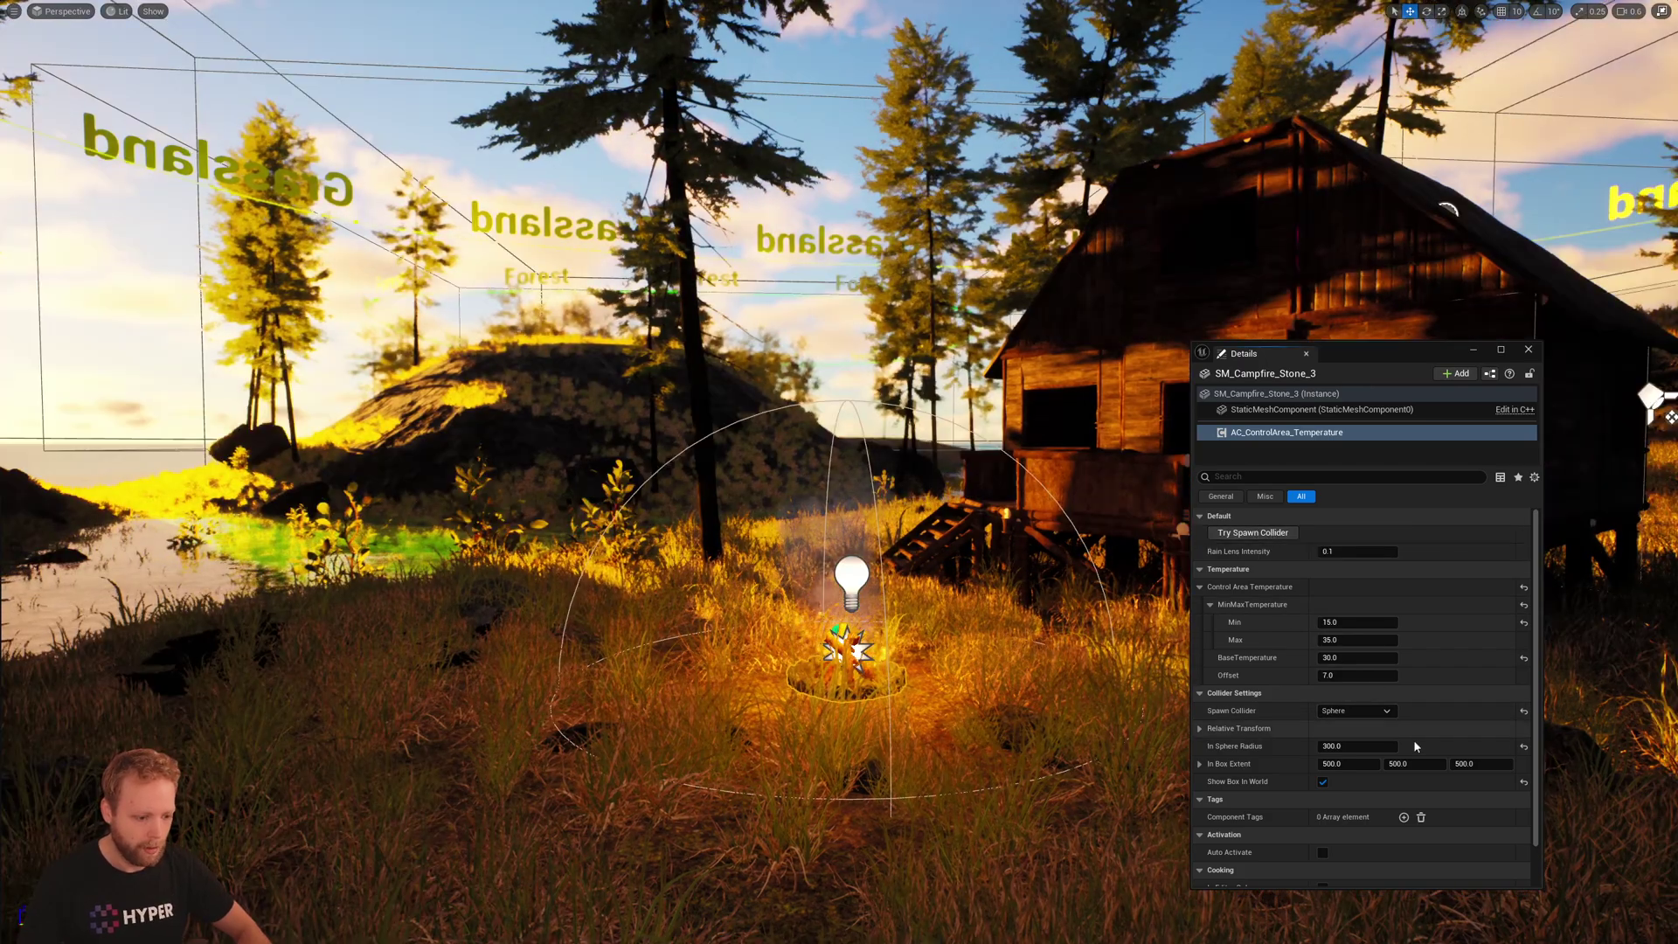
pyautogui.moveTo(1358, 747); pyautogui.dragTo(1395, 747)
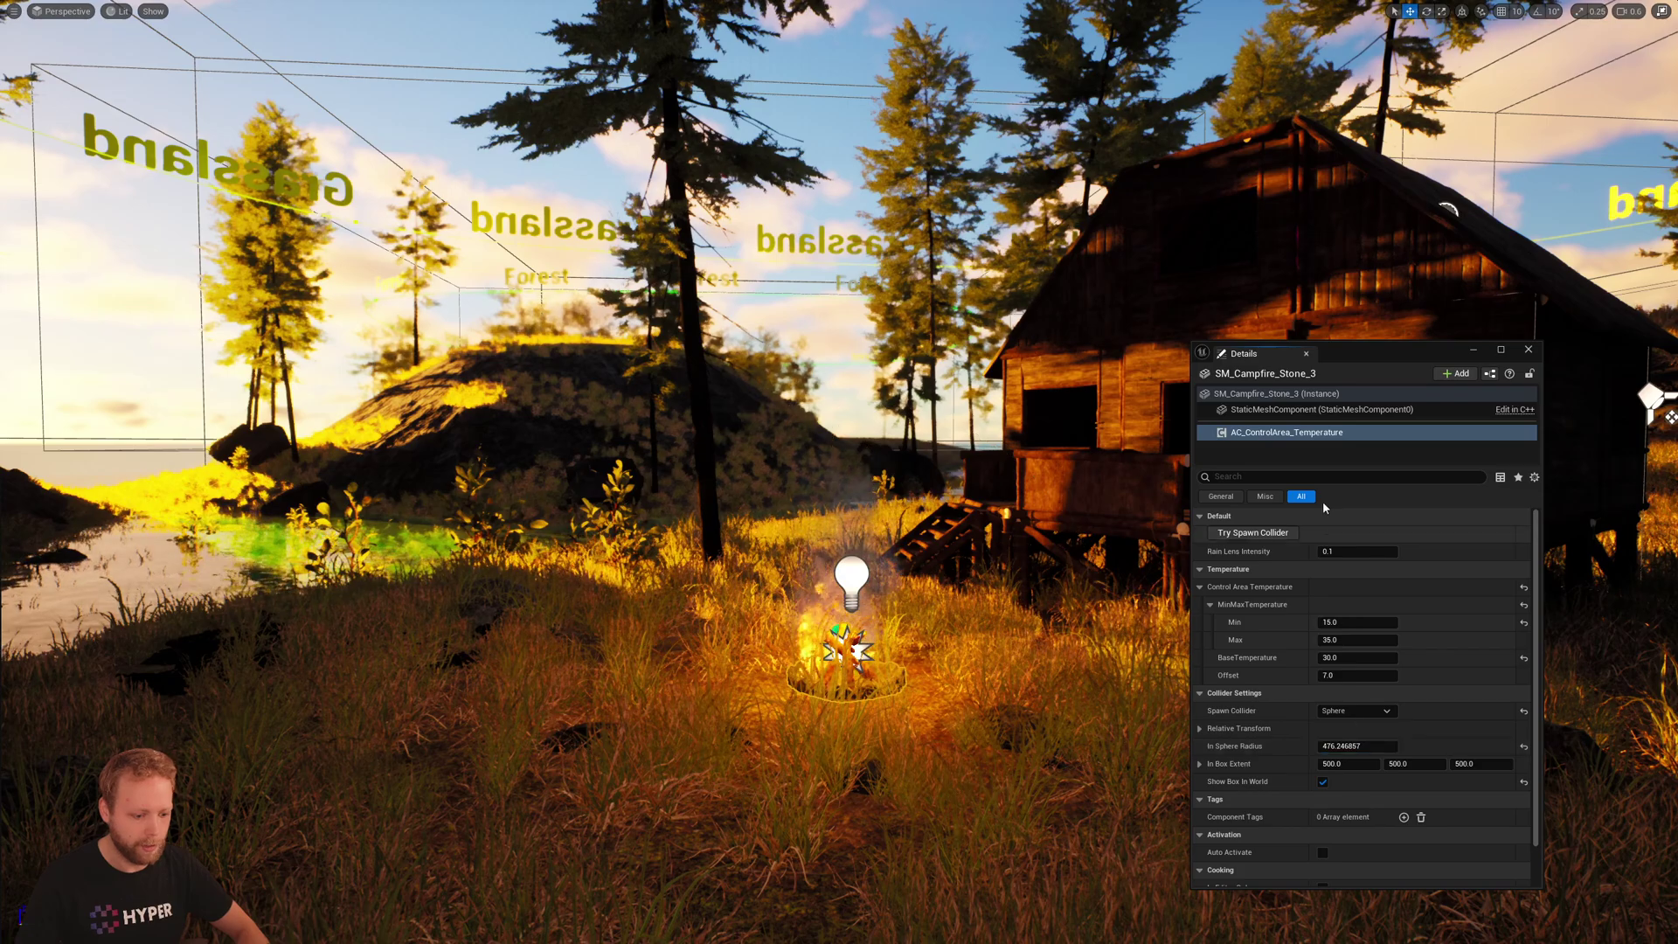
pyautogui.click(1262, 535)
# - Fly the view into the cabin and select the other campfire, SM_Campfire_Stone_4
pyautogui.moveTo(1055, 599)
pyautogui.mouseDown(button='right')
pyautogui.moveTo(1128, 566)
pyautogui.moveTo(1074, 581)
pyautogui.mouseUp(button='right')
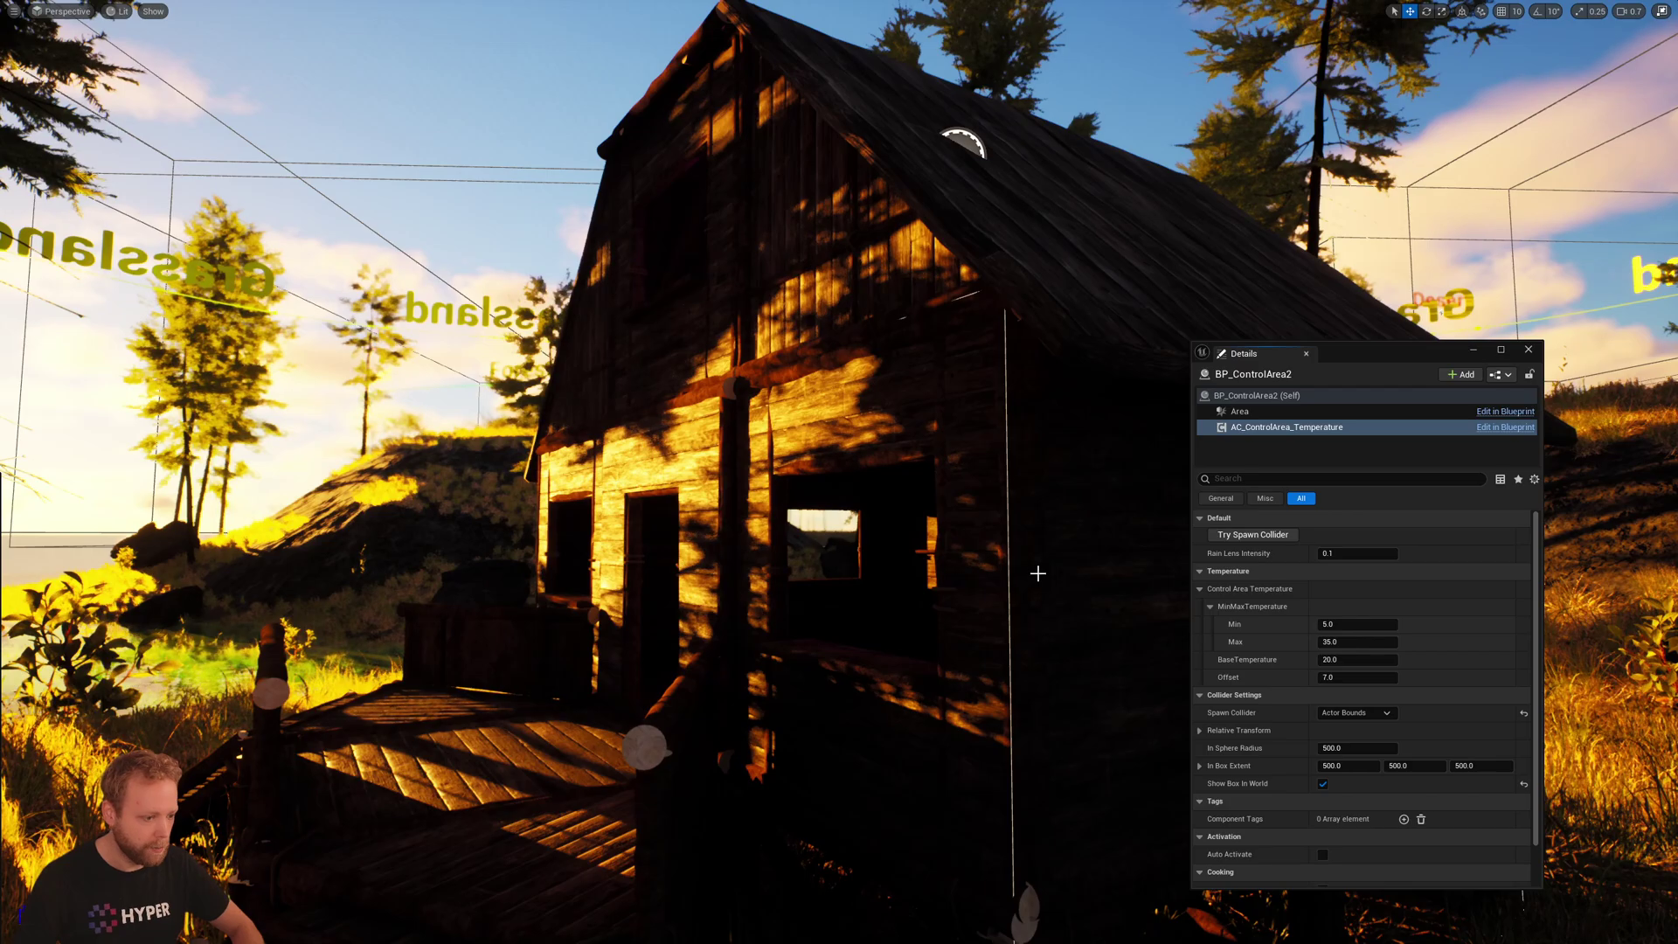
pyautogui.moveTo(1037, 574); pyautogui.dragTo(1087, 615, button='right')
pyautogui.press('w')
pyautogui.click(944, 659)
pyautogui.press('s')
pyautogui.moveTo(944, 659); pyautogui.dragTo(984, 658, button='right')
pyautogui.press('g')
pyautogui.press('g')
pyautogui.moveTo(910, 607); pyautogui.dragTo(948, 657, button='right')
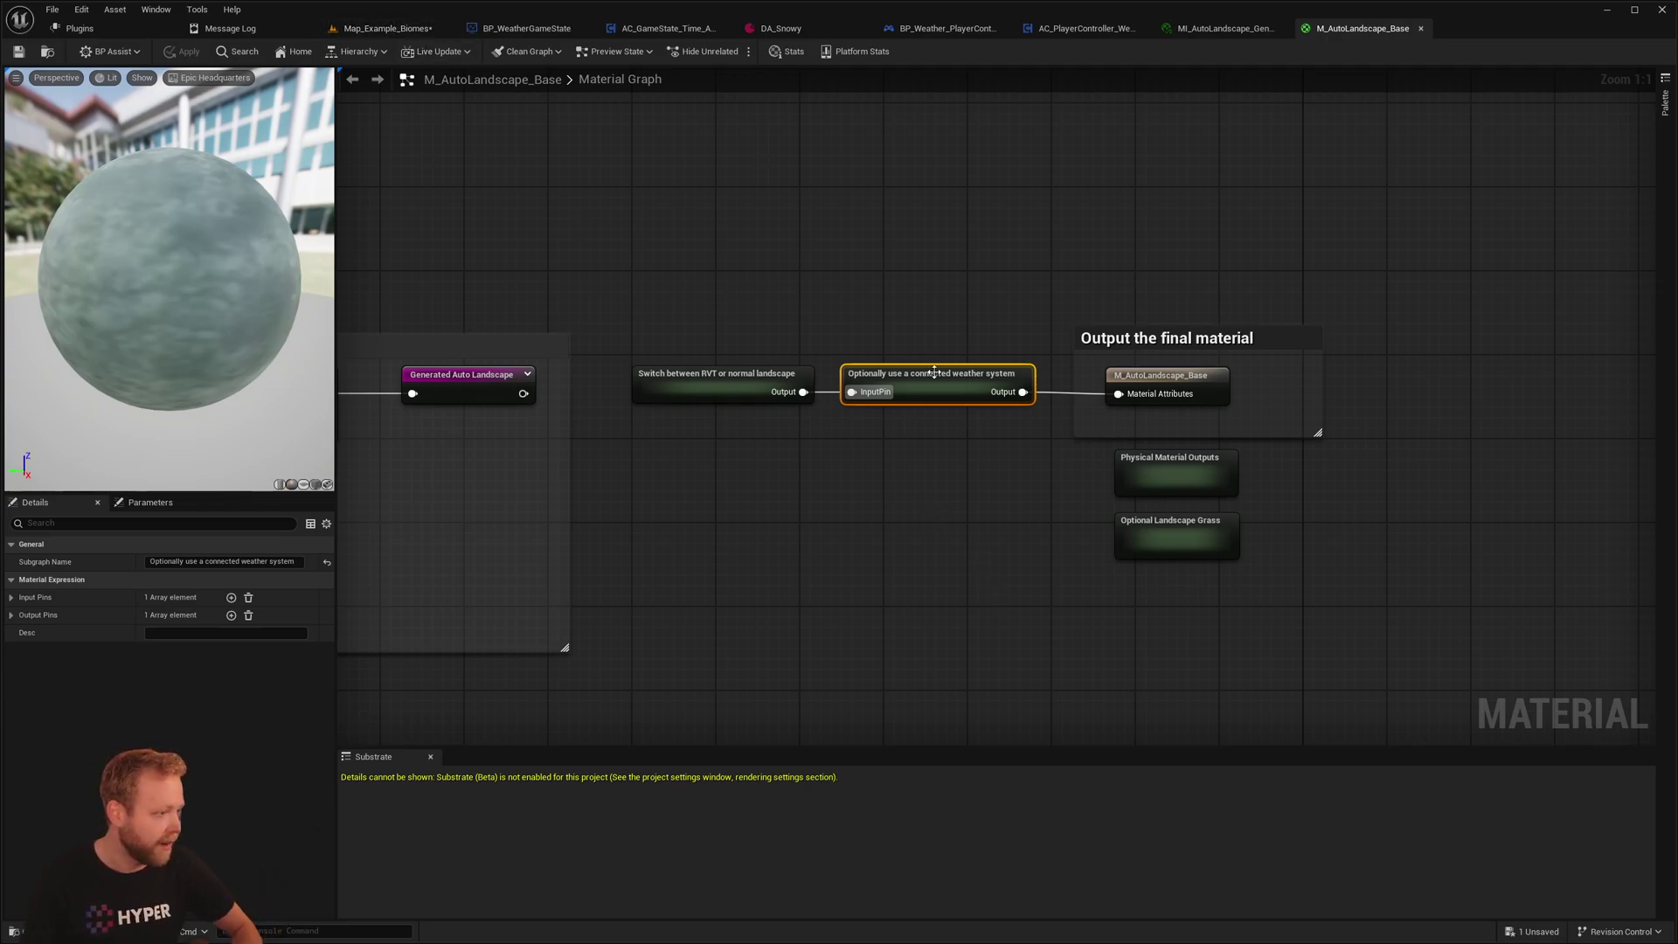
# - Open the 'Optionally use a connected weather system' subgraph and frame its nodes
pyautogui.moveTo(1001, 532); pyautogui.dragTo(946, 467, button='right')
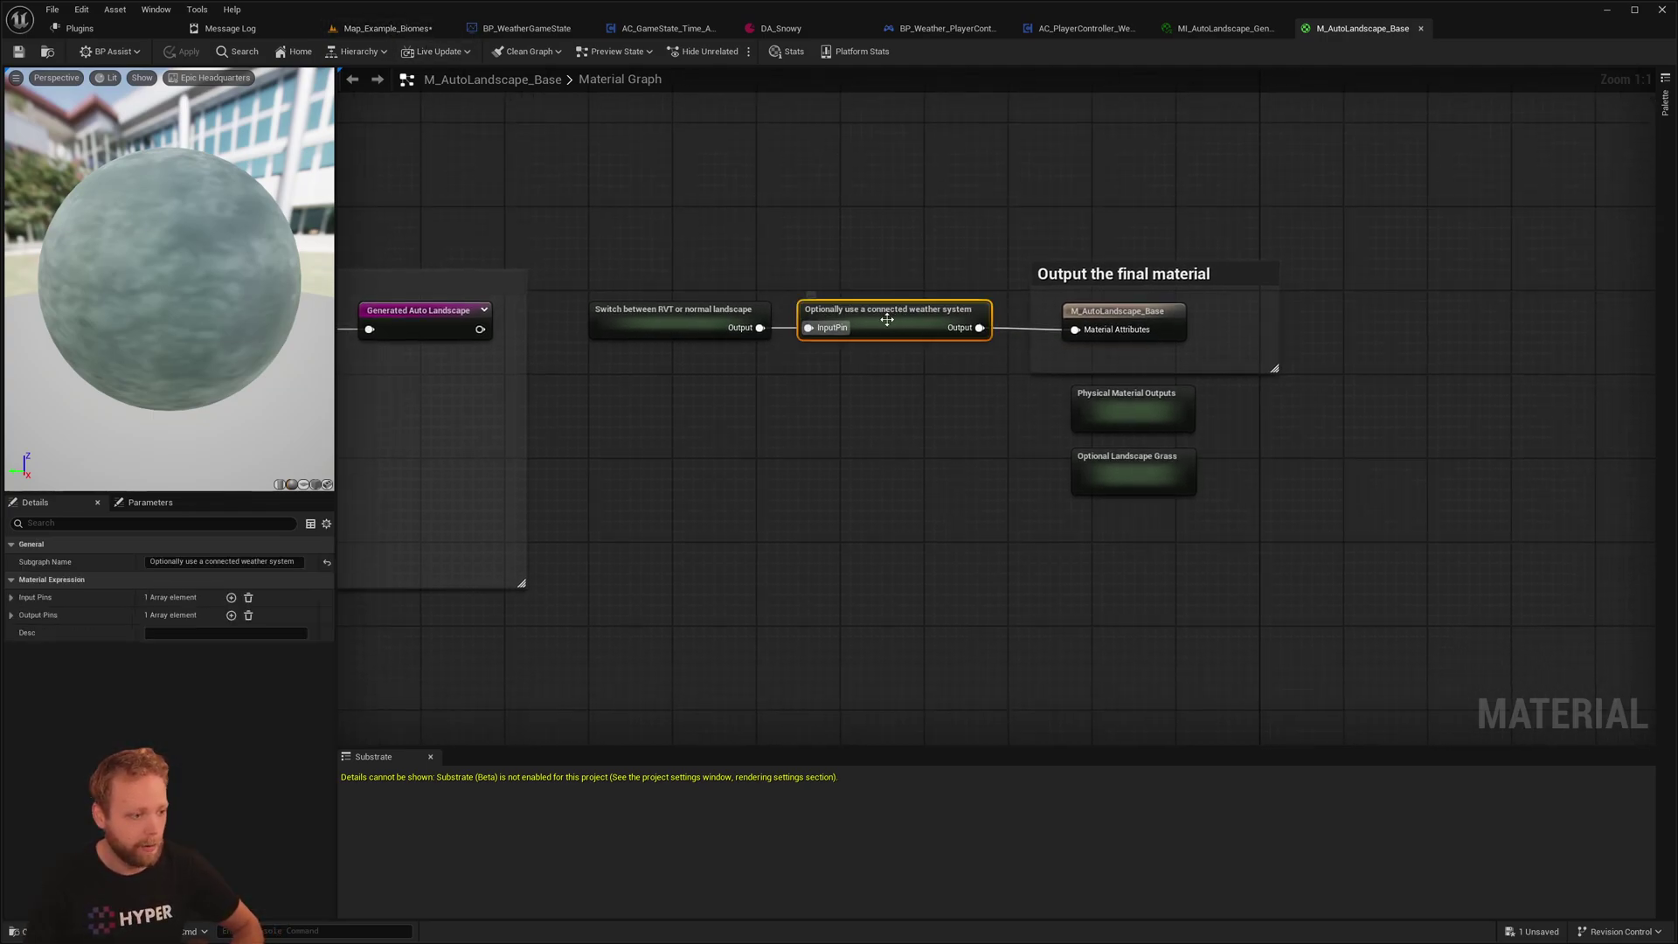
pyautogui.doubleClick(918, 331)
pyautogui.moveTo(874, 407); pyautogui.dragTo(1005, 464, button='right')
pyautogui.scroll(2, 770, 302)
pyautogui.moveTo(971, 321); pyautogui.dragTo(954, 233, button='right')
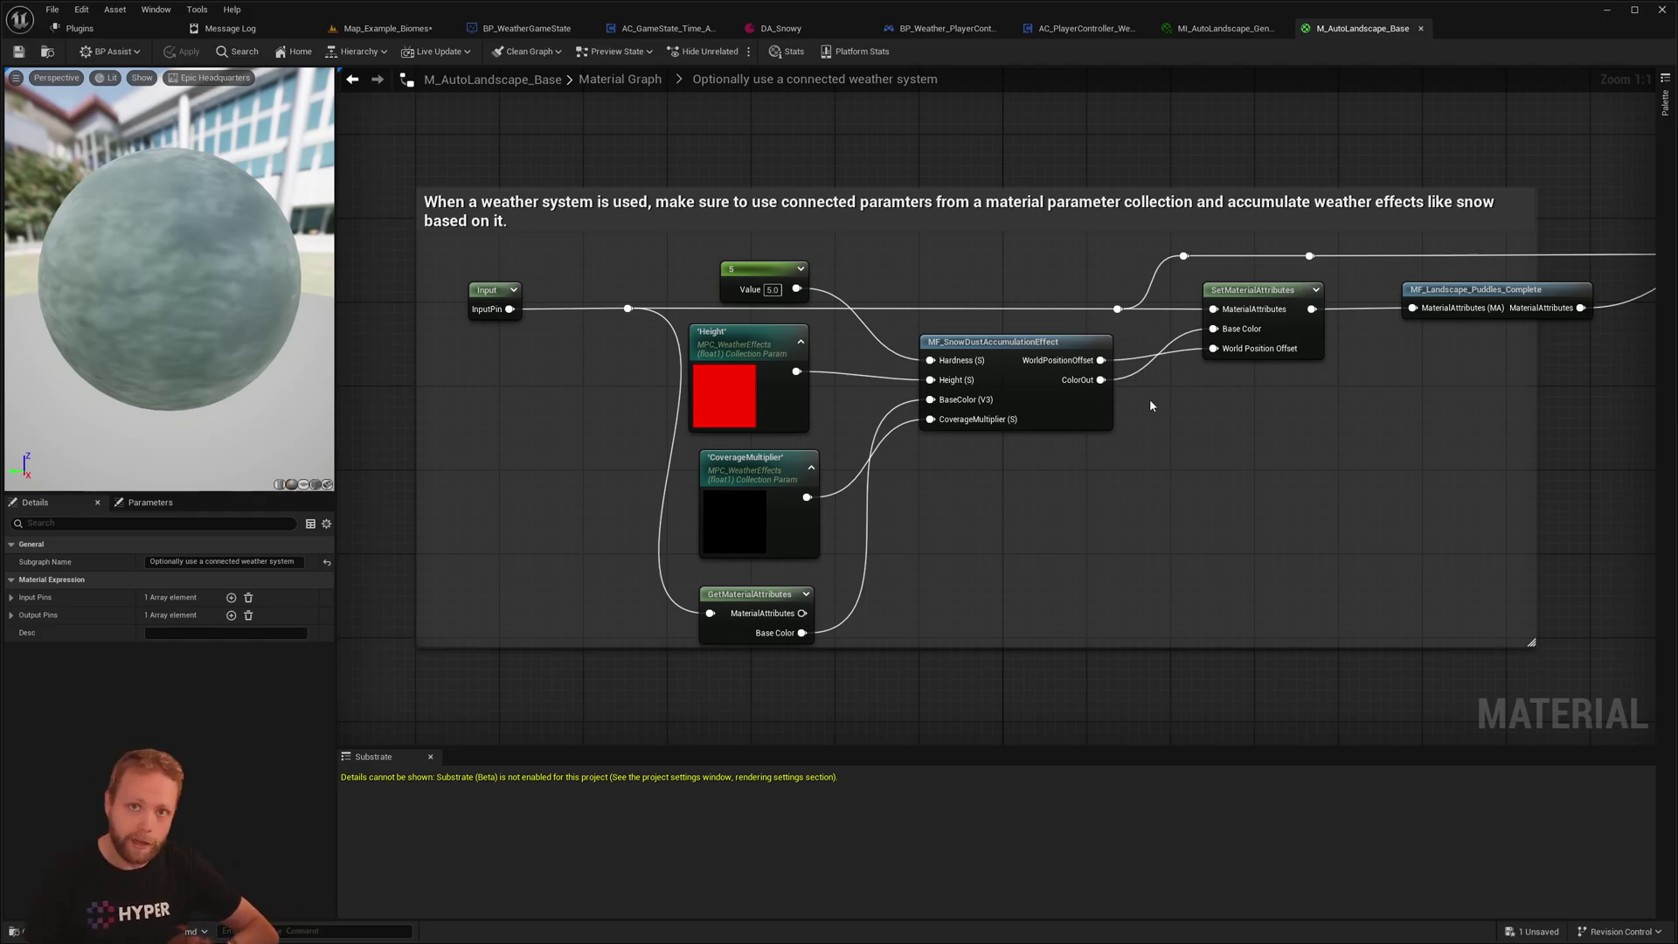
pyautogui.moveTo(1080, 536); pyautogui.dragTo(930, 470, button='right')
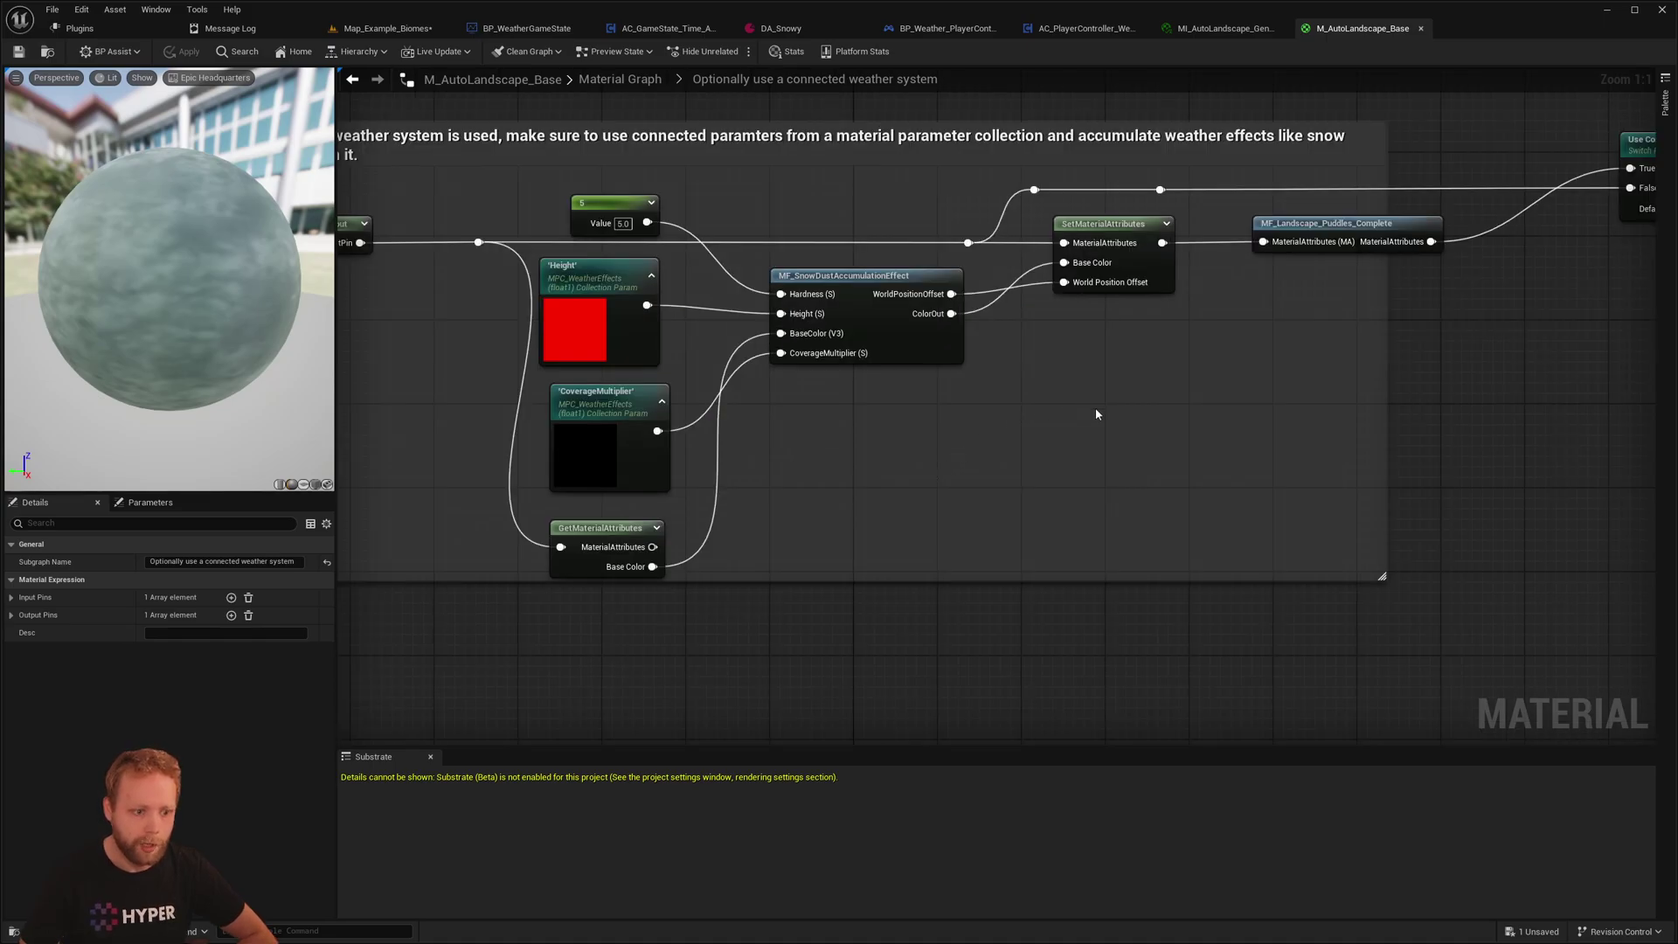
pyautogui.moveTo(1160, 407); pyautogui.dragTo(1094, 452, button='right')
# - Inspect the MF_Landscape_Puddles_Complete and MF_SnowDustAccumulationEffect nodes and the weather switch output
pyautogui.click(1290, 276)
pyautogui.moveTo(763, 352); pyautogui.dragTo(965, 308, button='right')
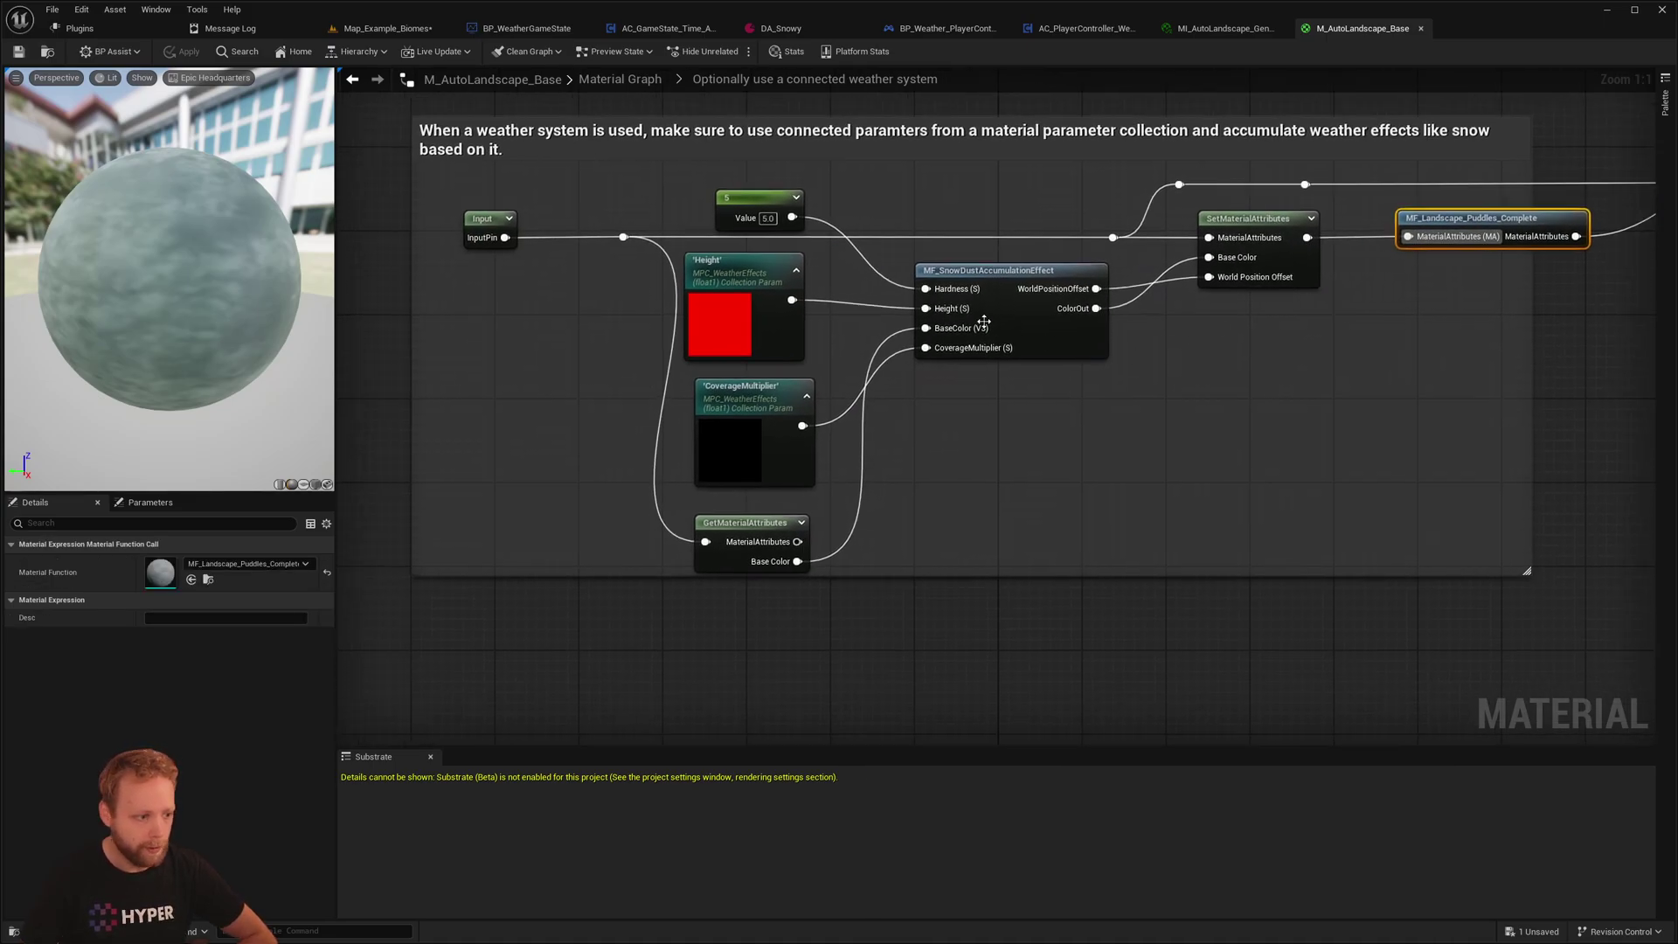
pyautogui.click(1000, 276)
pyautogui.moveTo(1148, 374); pyautogui.dragTo(1179, 365, button='right')
pyautogui.moveTo(1335, 376); pyautogui.dragTo(876, 483, button='right')
pyautogui.scroll(-1, 1262, 409)
pyautogui.moveTo(1147, 440); pyautogui.dragTo(960, 503, button='right')
# - Open M_Mannequin's MF_ObjectRainDripsDrops function and inspect its RainIntensity(0-1) parameter
pyautogui.click(1138, 482)
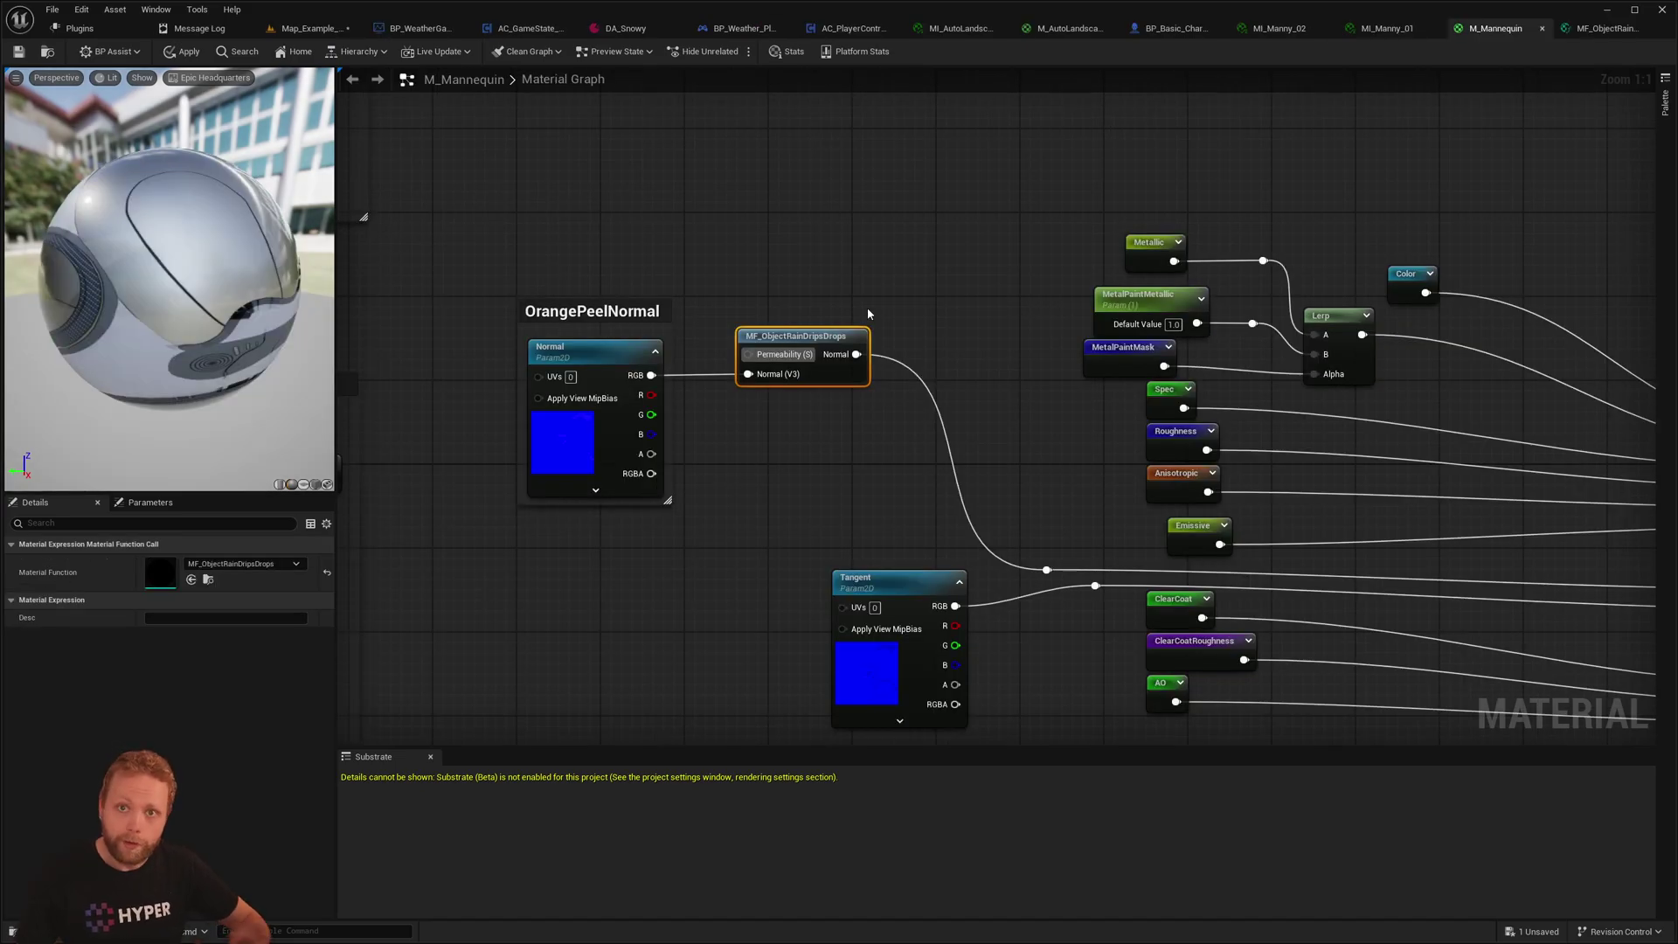
pyautogui.click(845, 258)
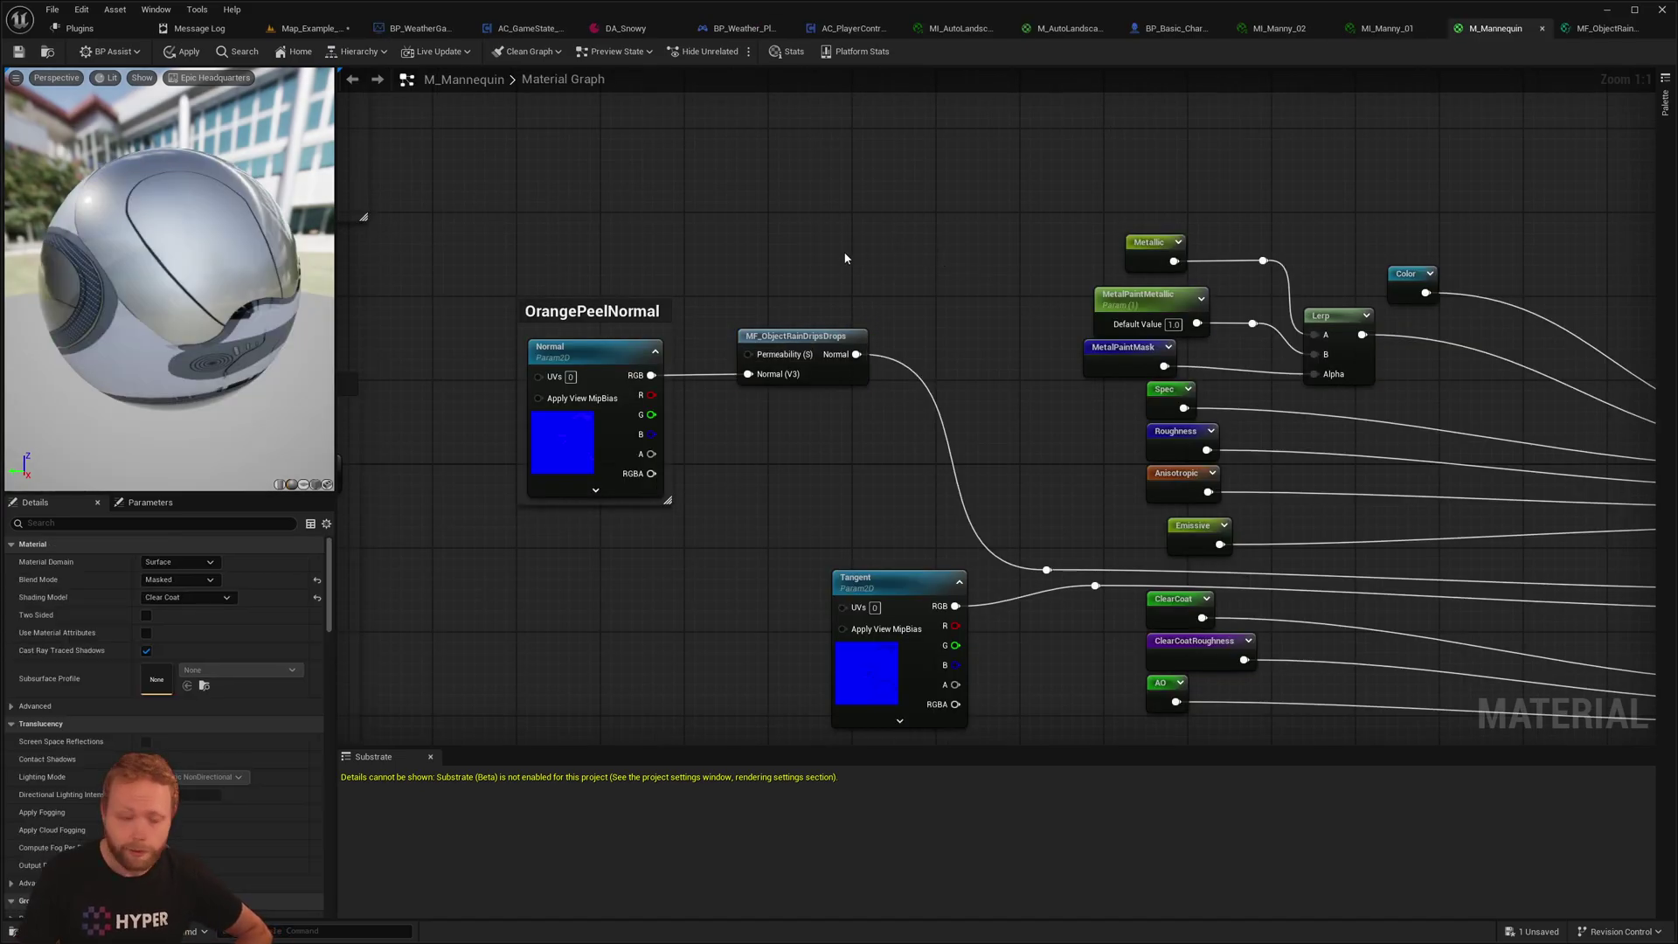
pyautogui.click(797, 338)
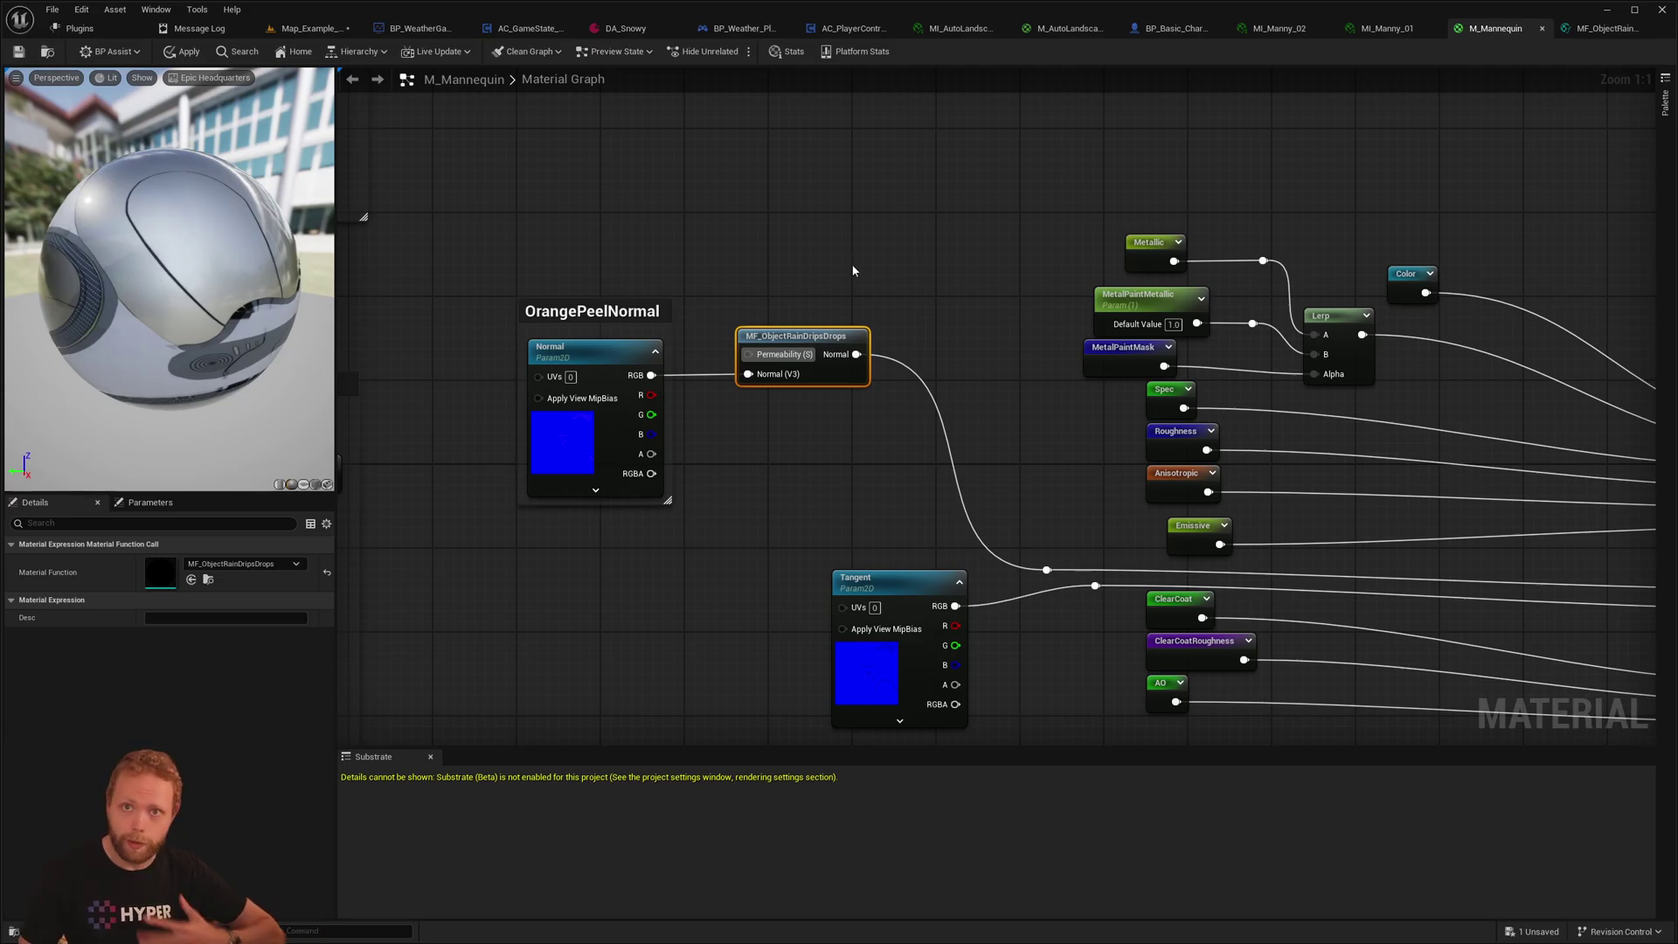
pyautogui.doubleClick(781, 336)
pyautogui.moveTo(779, 355); pyautogui.dragTo(731, 312, button='right')
pyautogui.click(580, 385)
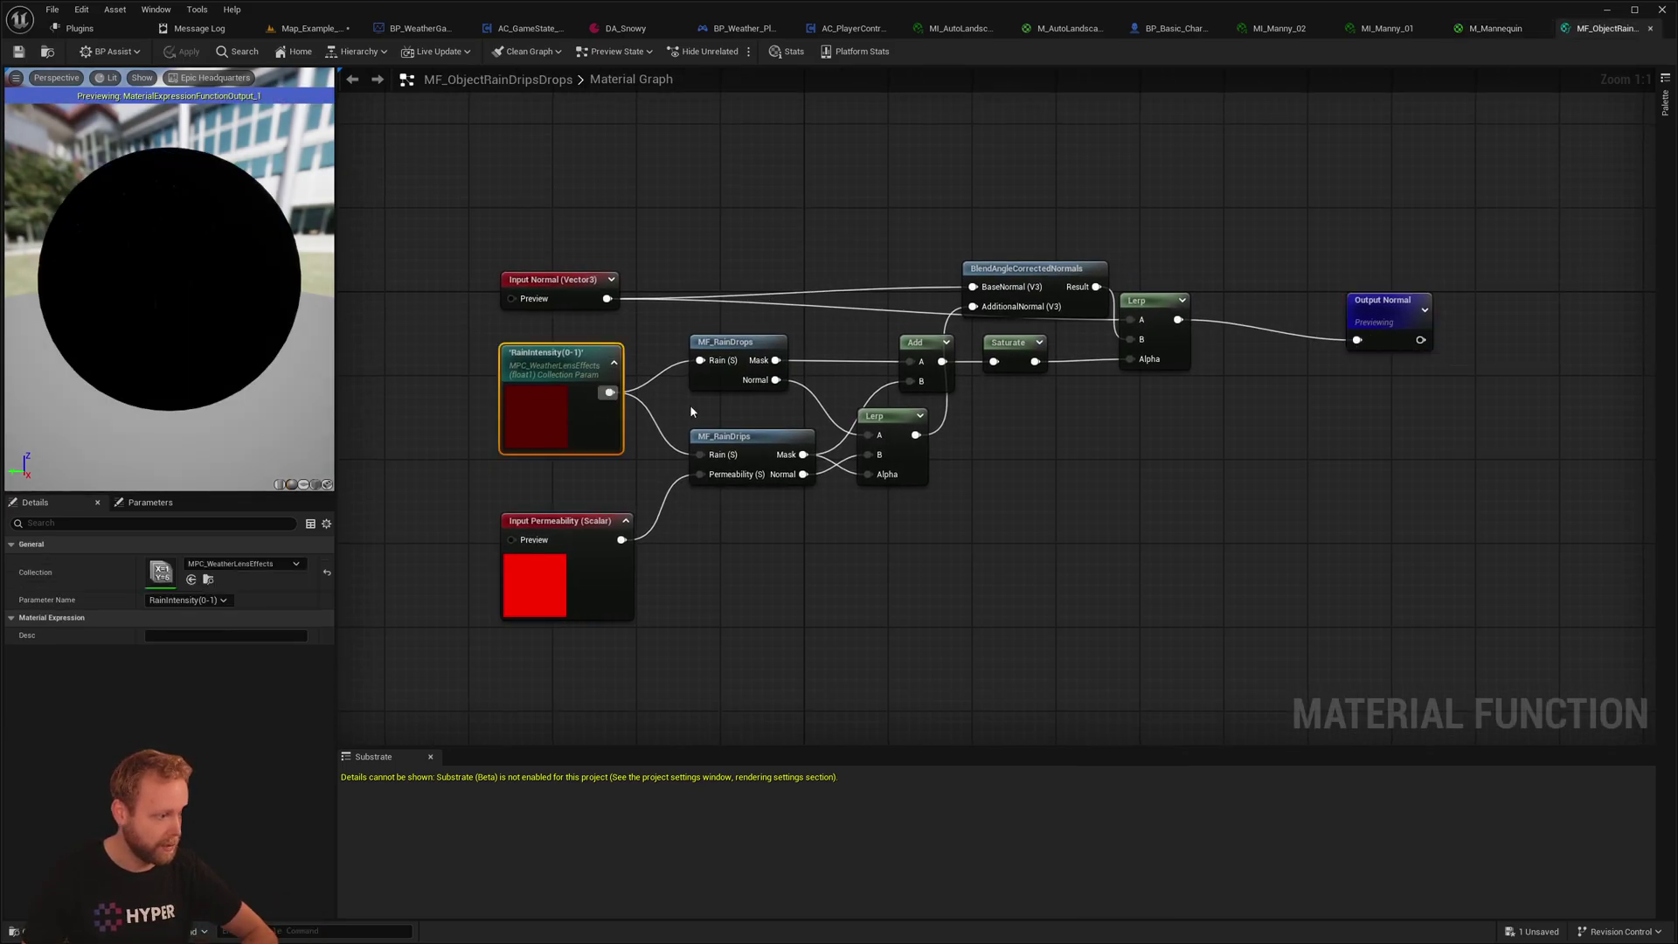
pyautogui.moveTo(1042, 404); pyautogui.dragTo(964, 411, button='right')
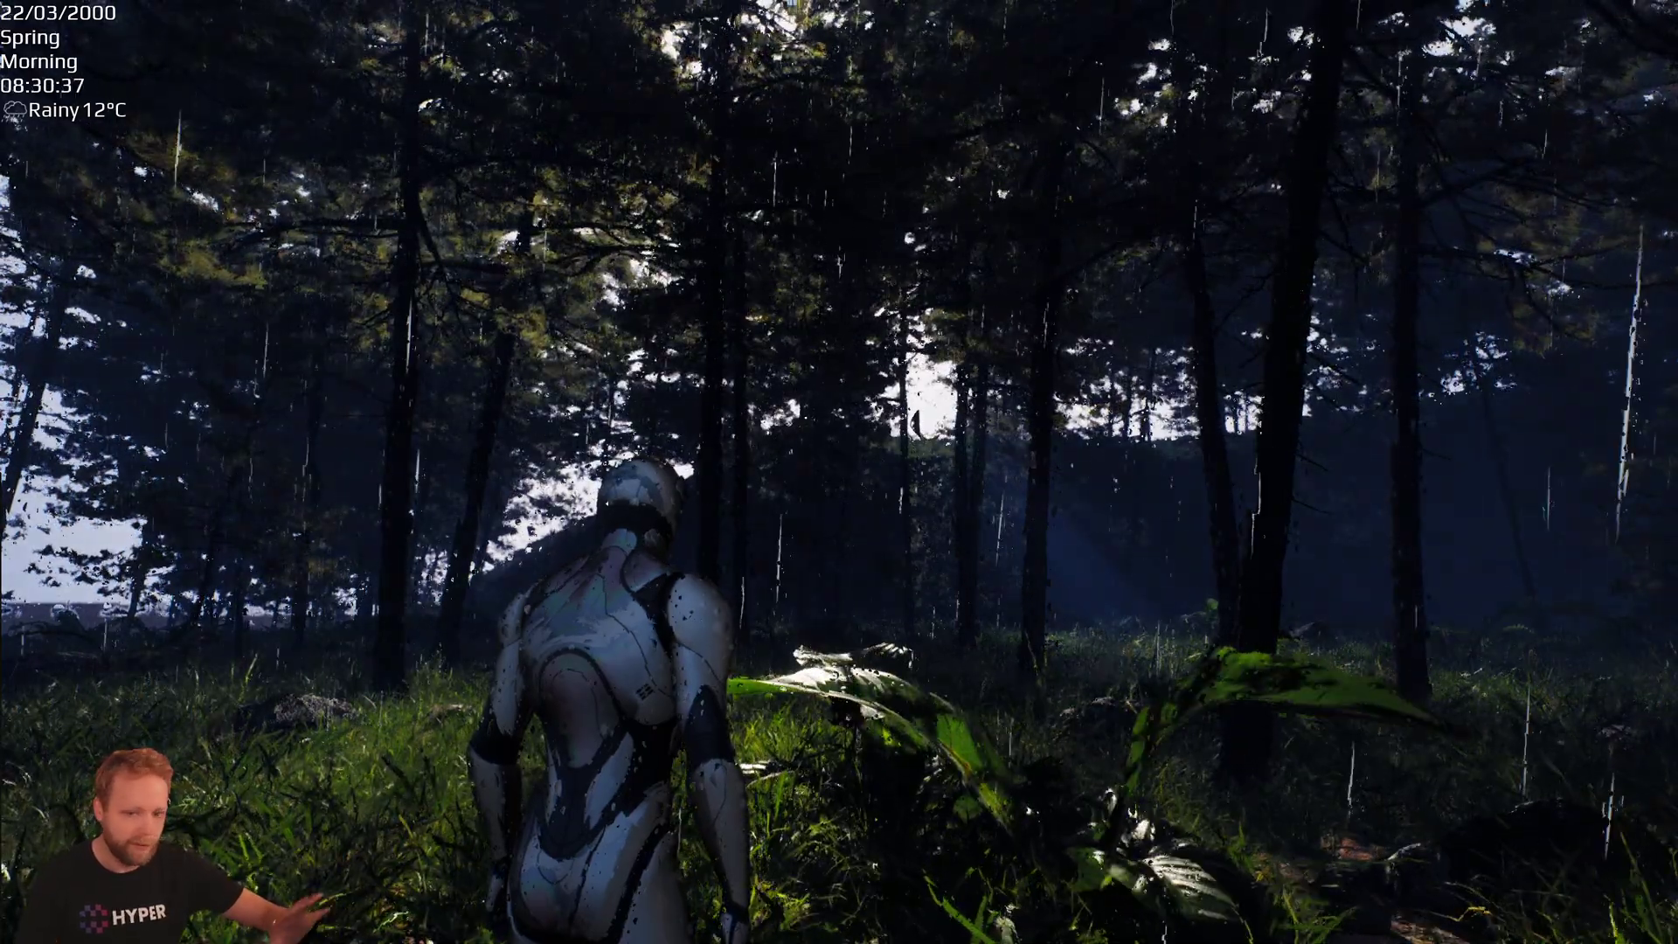
# - Run the character back and forth through the forest as the weather turns rainy, then overcast
pyautogui.press('w')
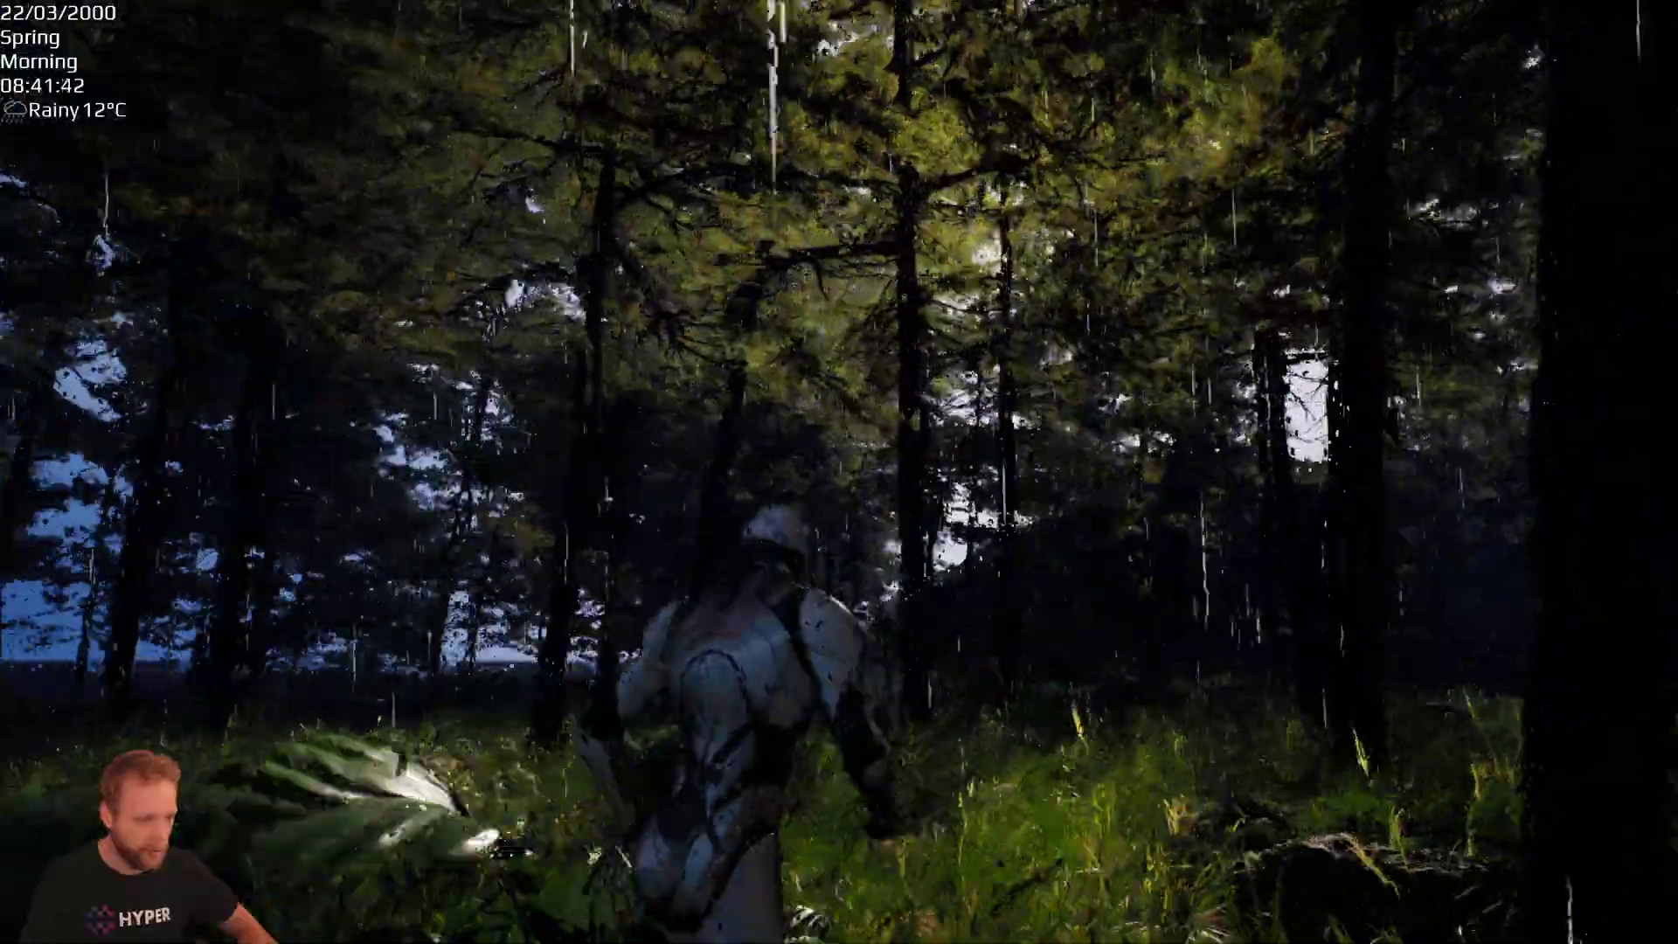
pyautogui.press('s')
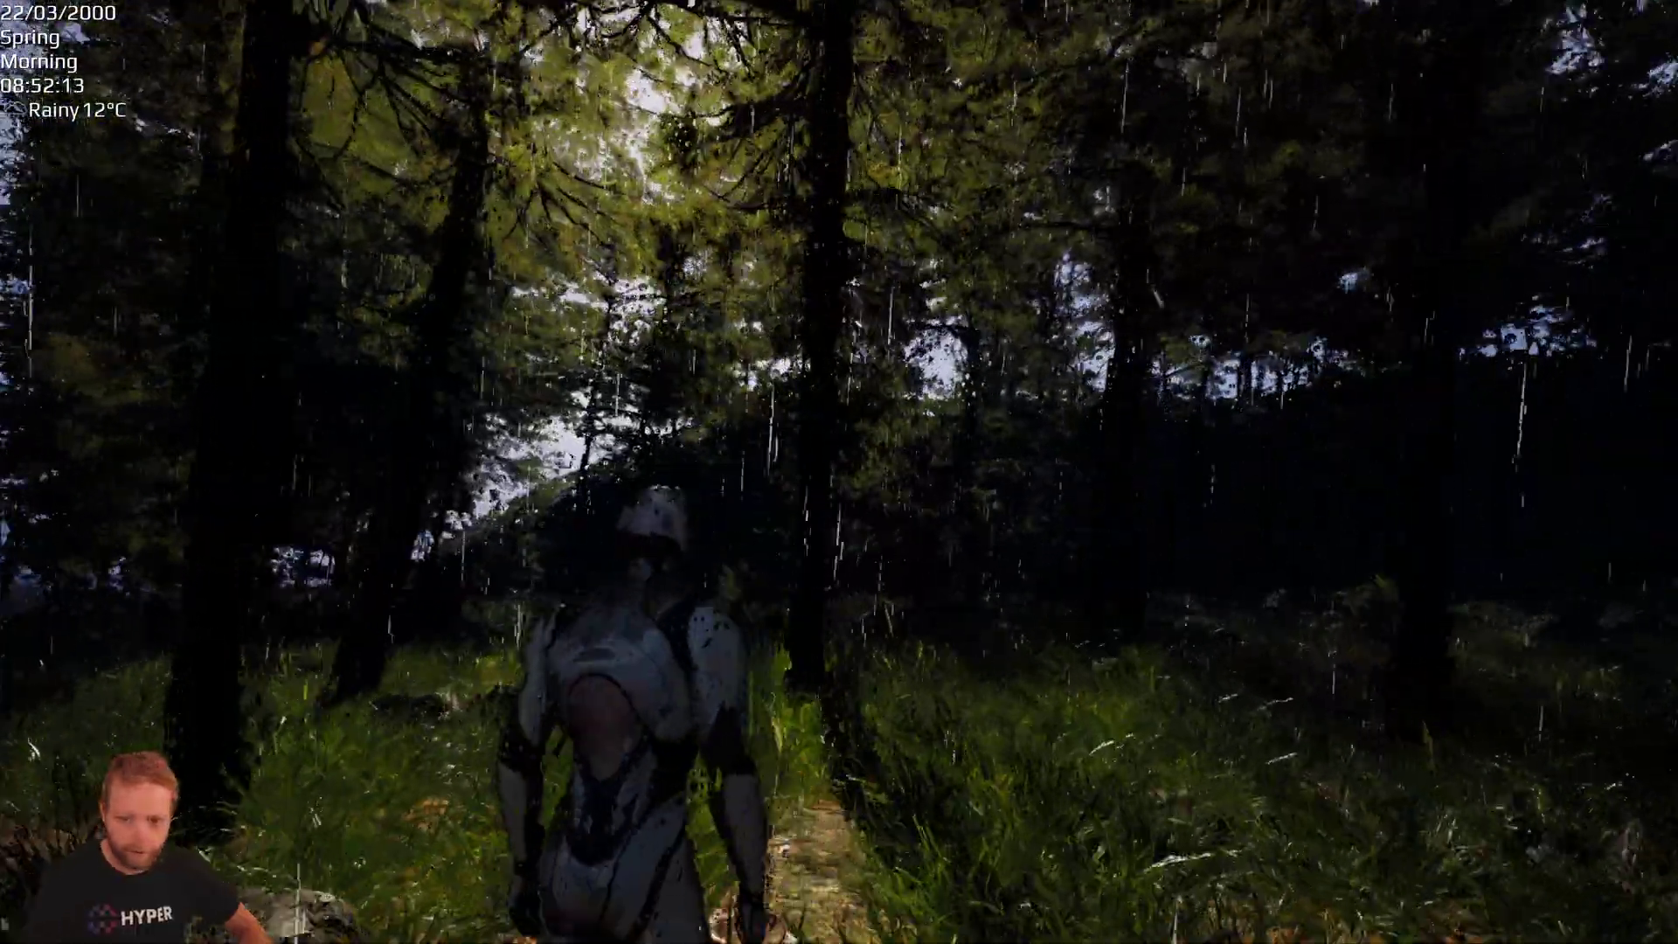
pyautogui.press('w')
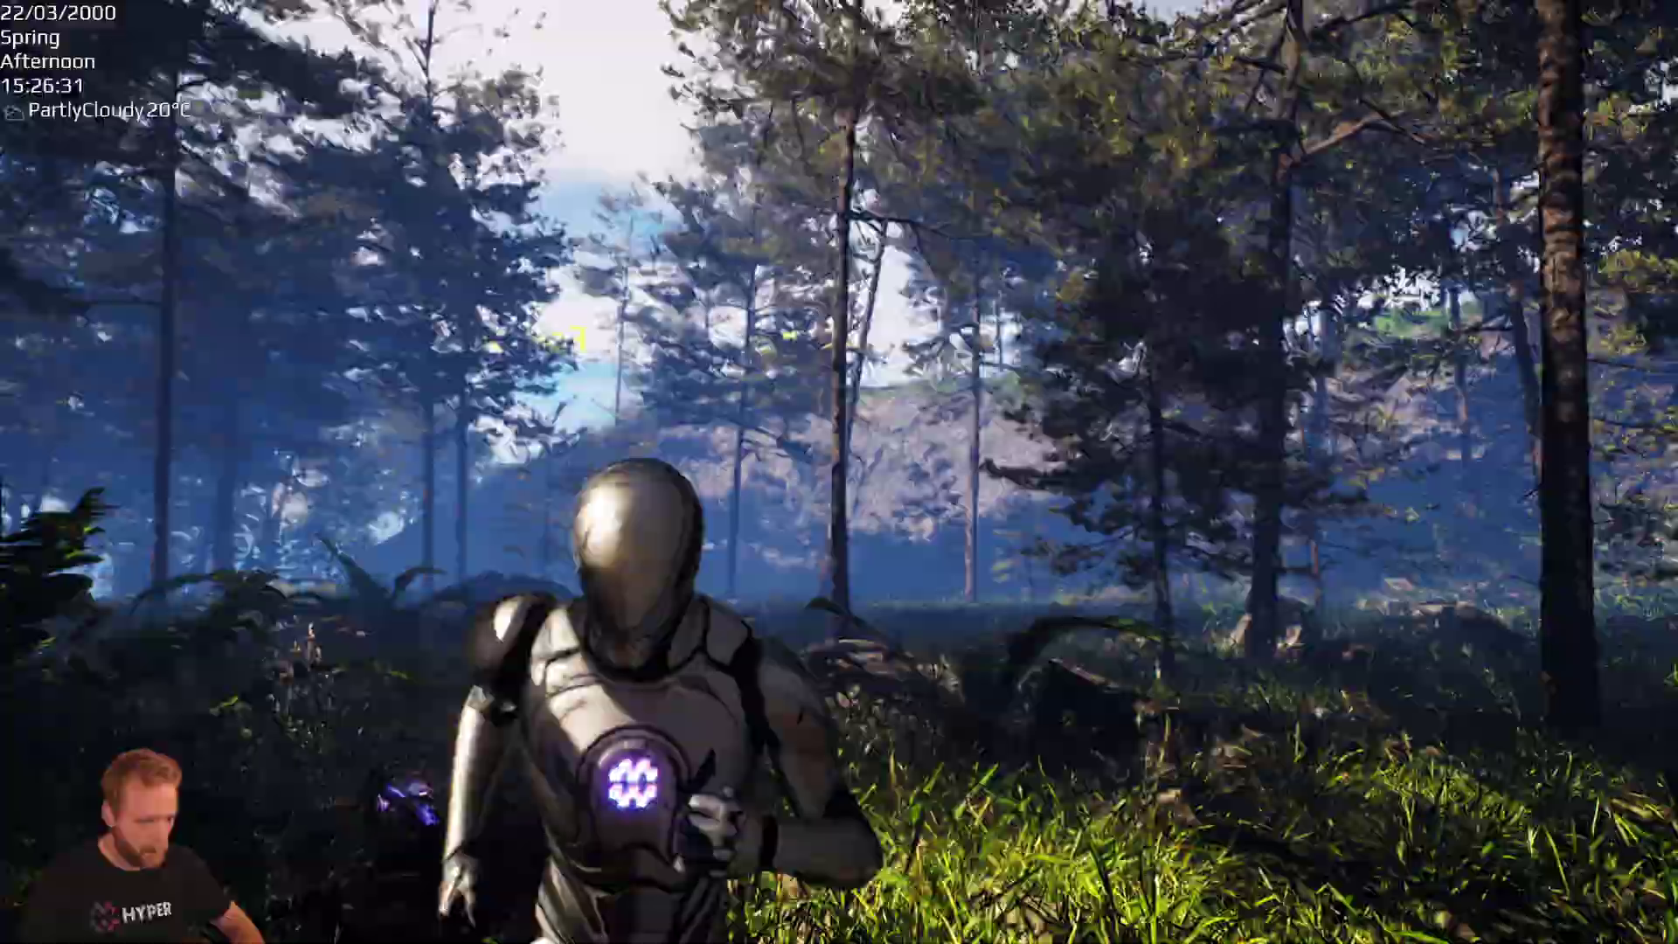
# - Keep running the character forward through the darkening forest into evening
pyautogui.press('w')
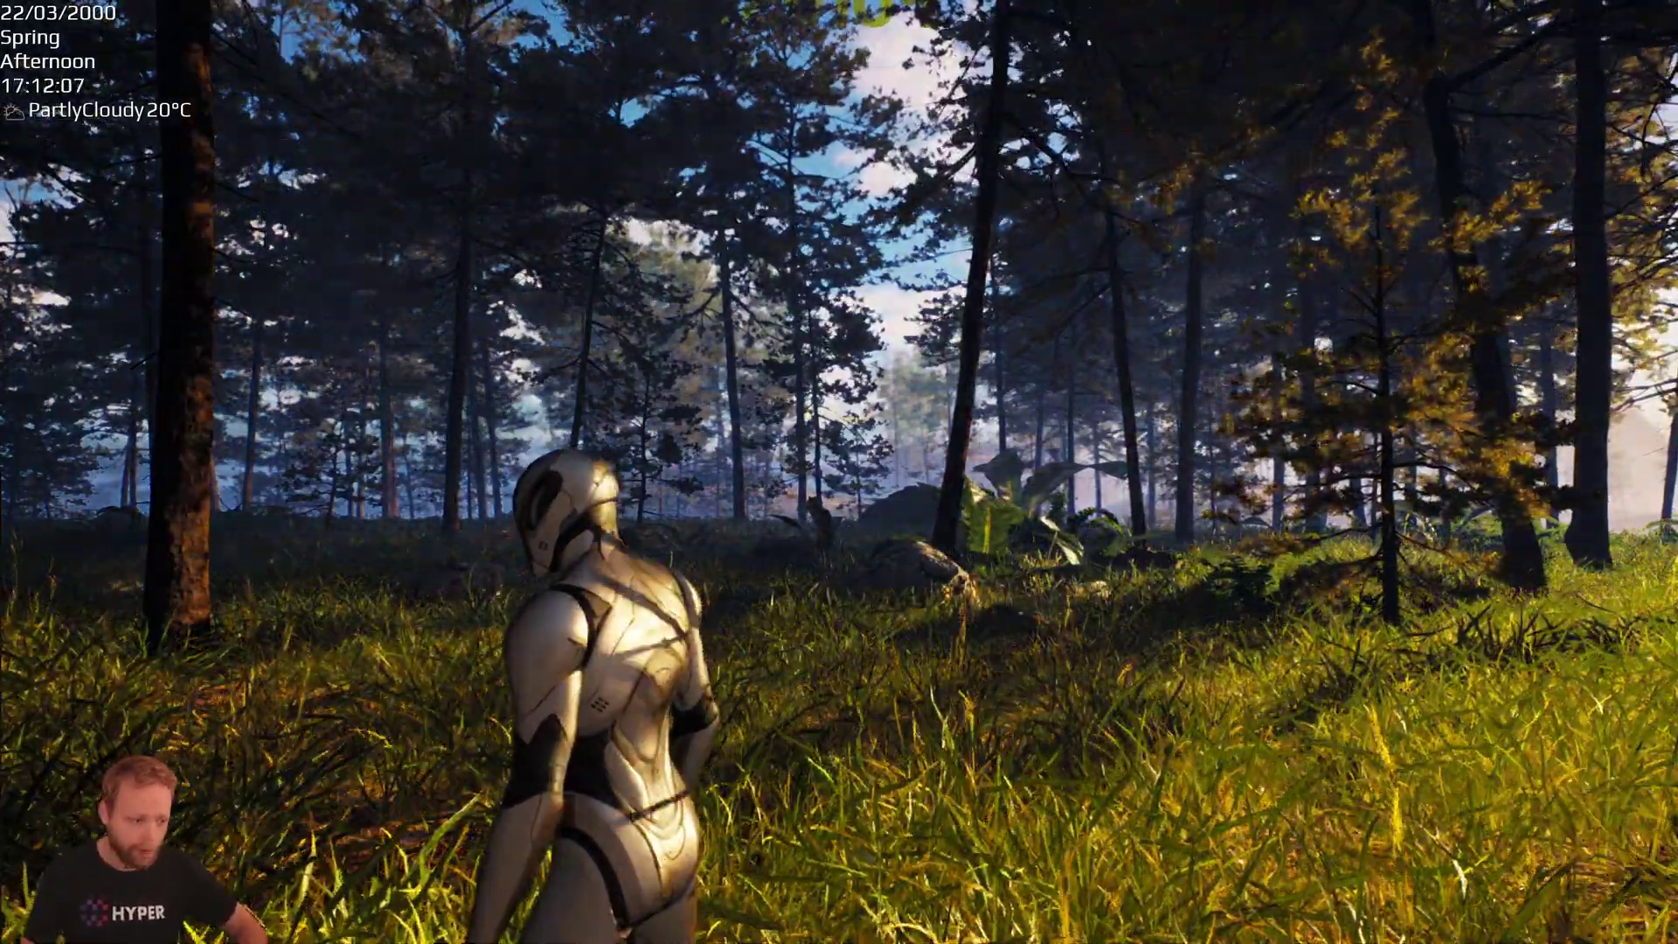
pyautogui.press('w')
pyautogui.press('w')
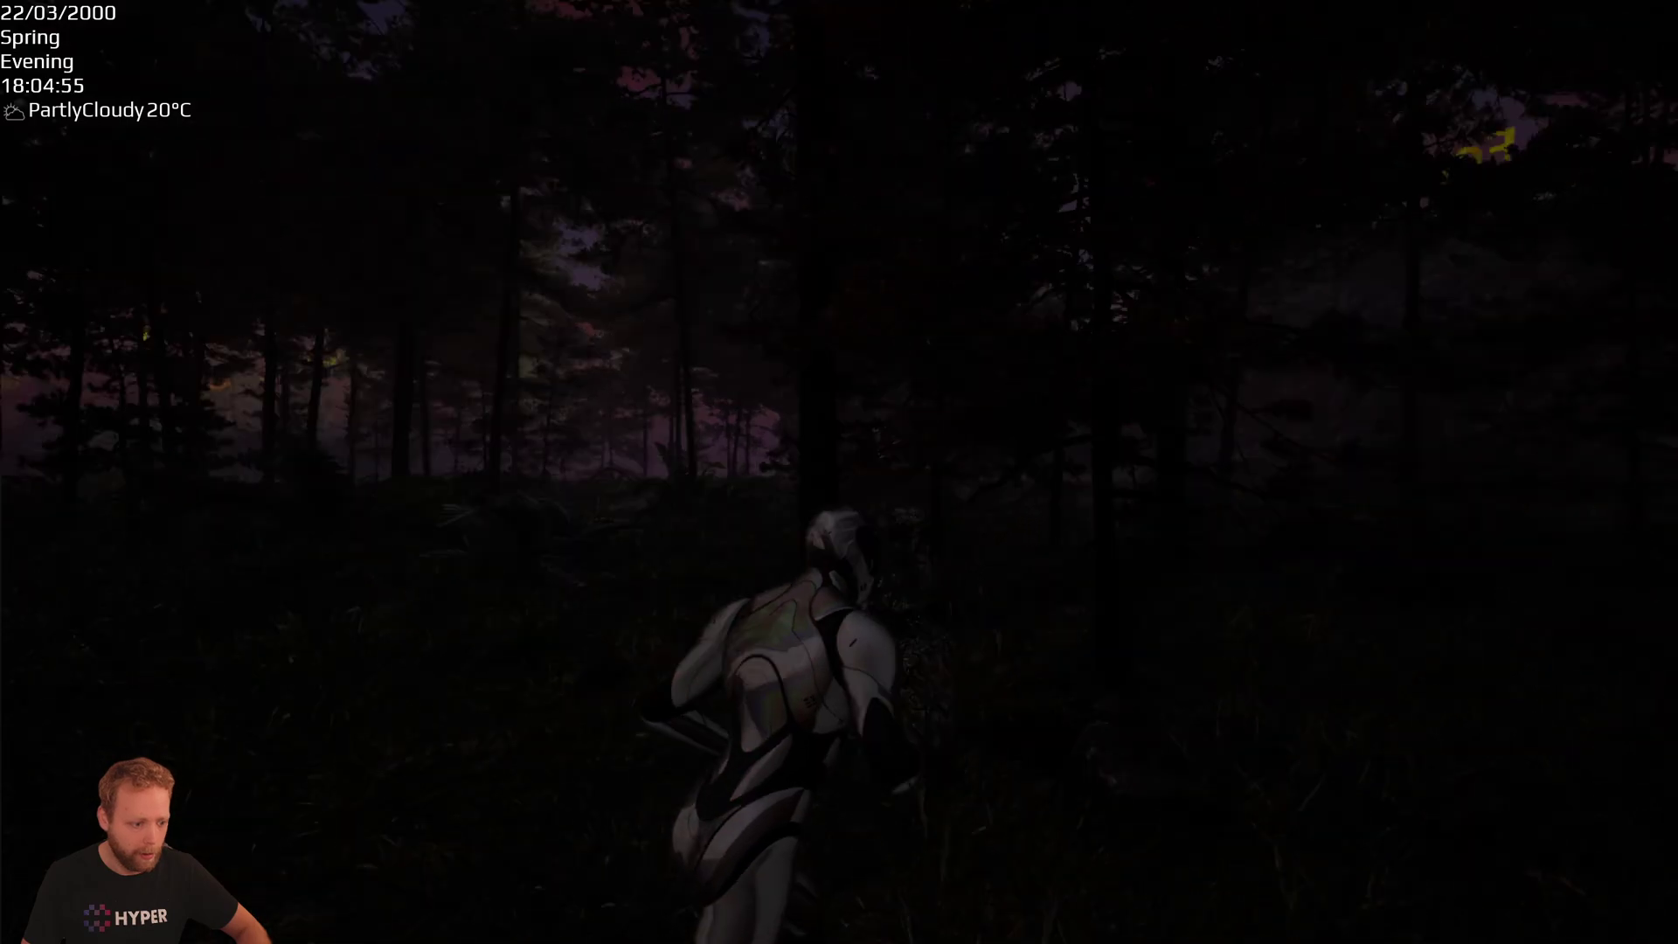
pyautogui.press('w')
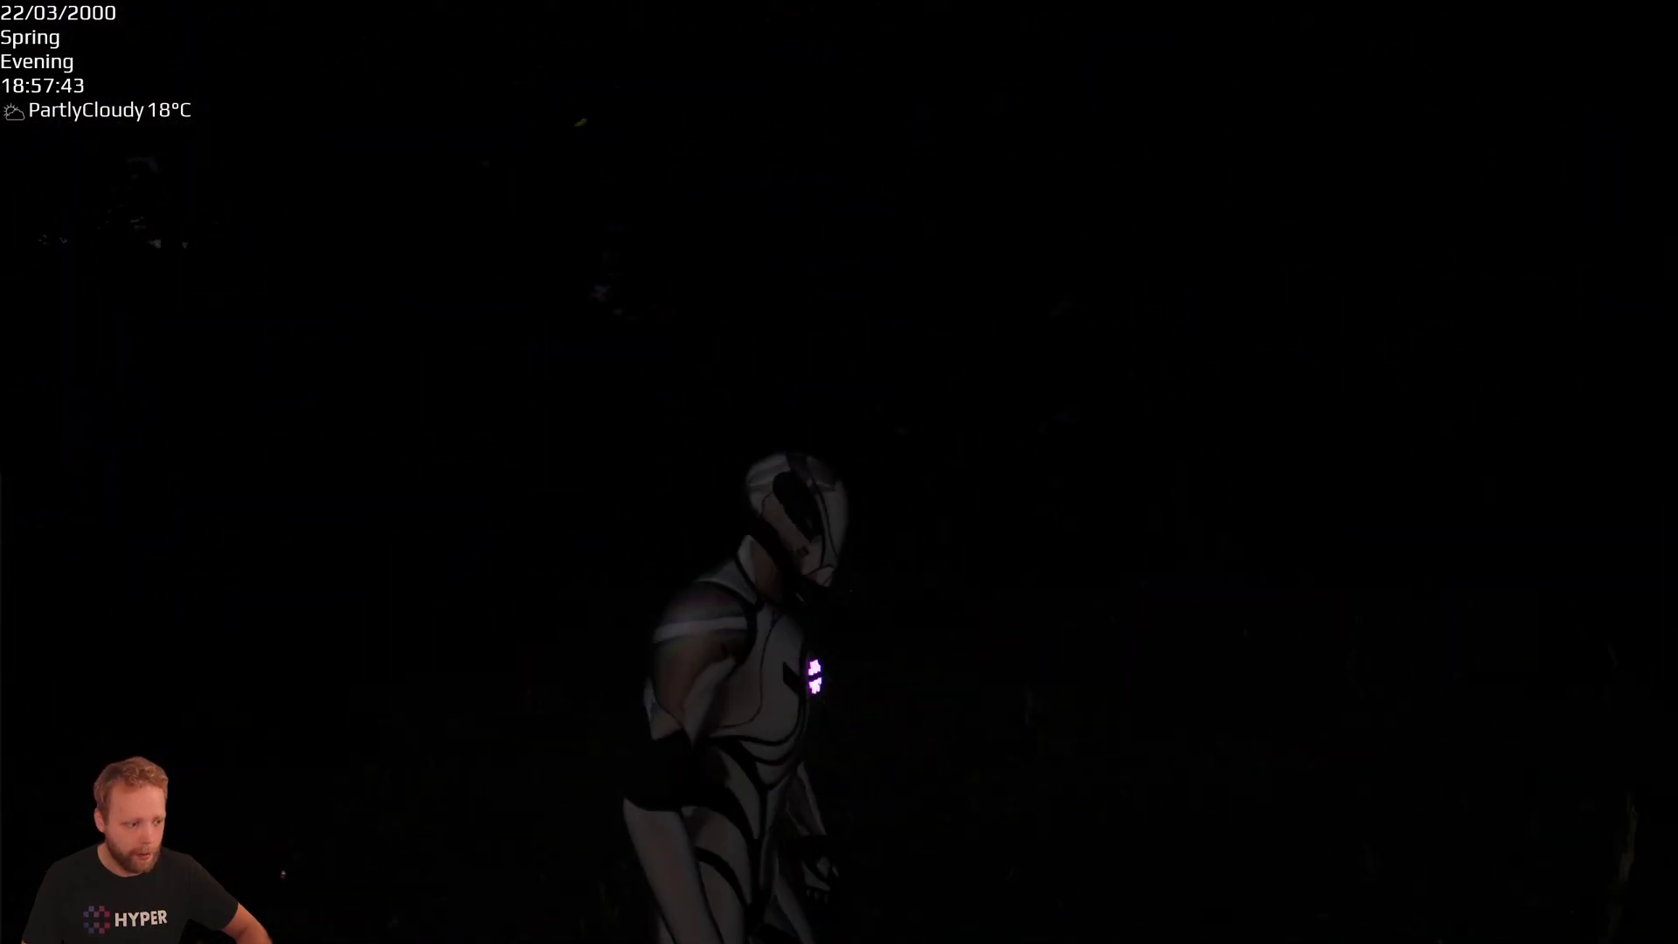
pyautogui.press('w')
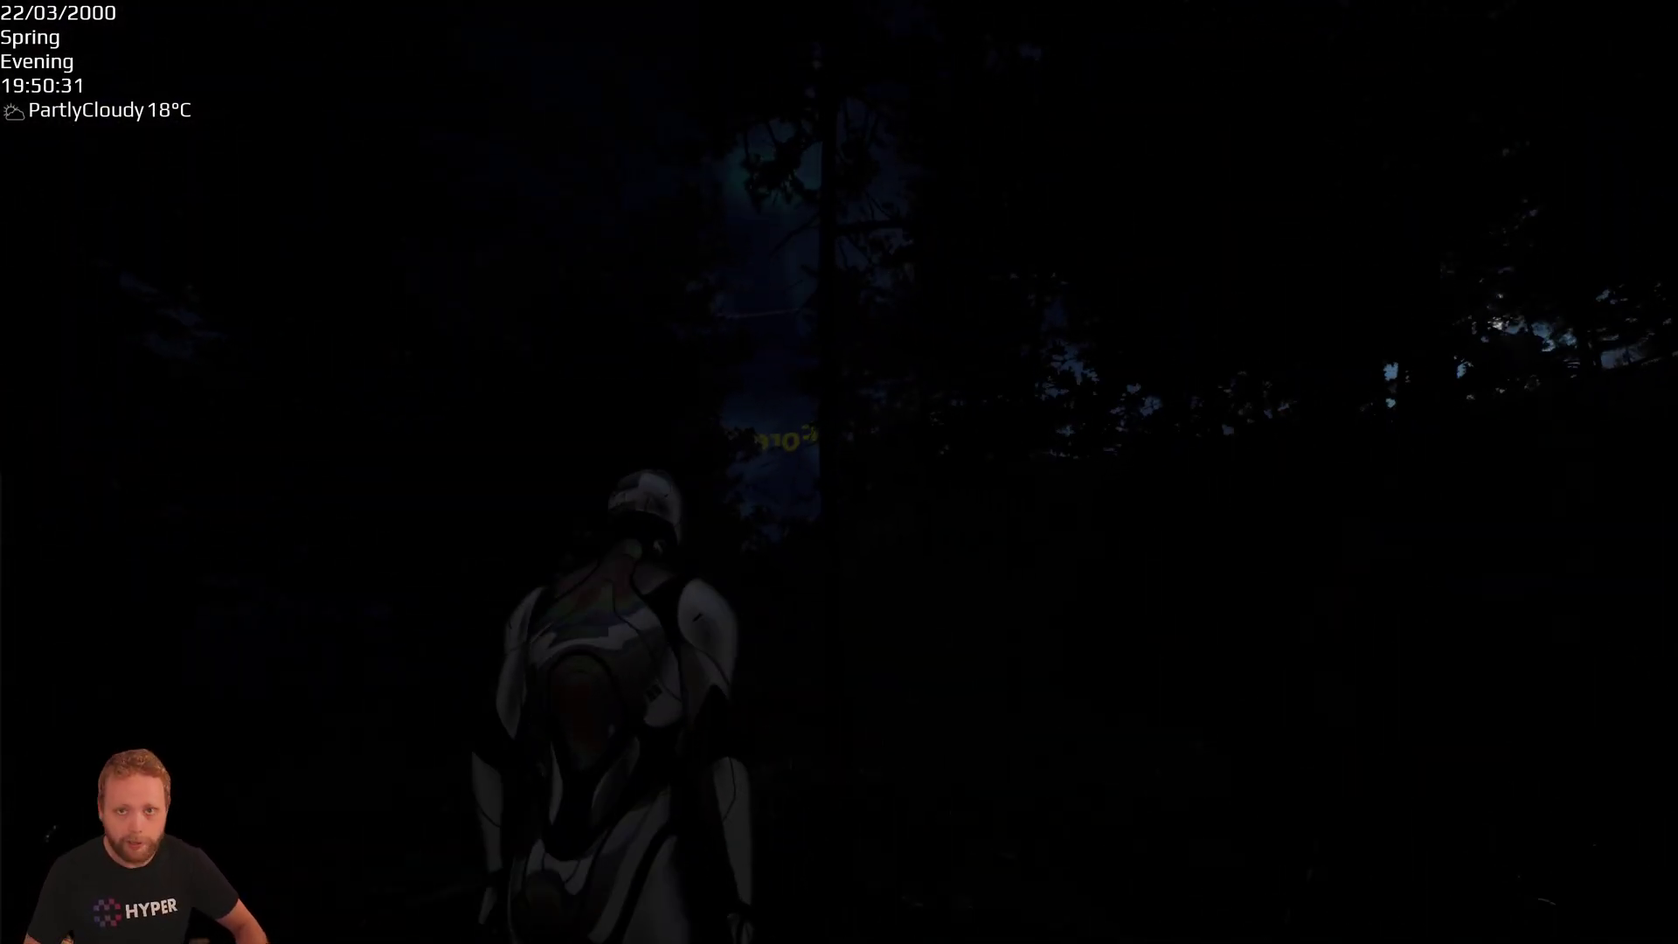